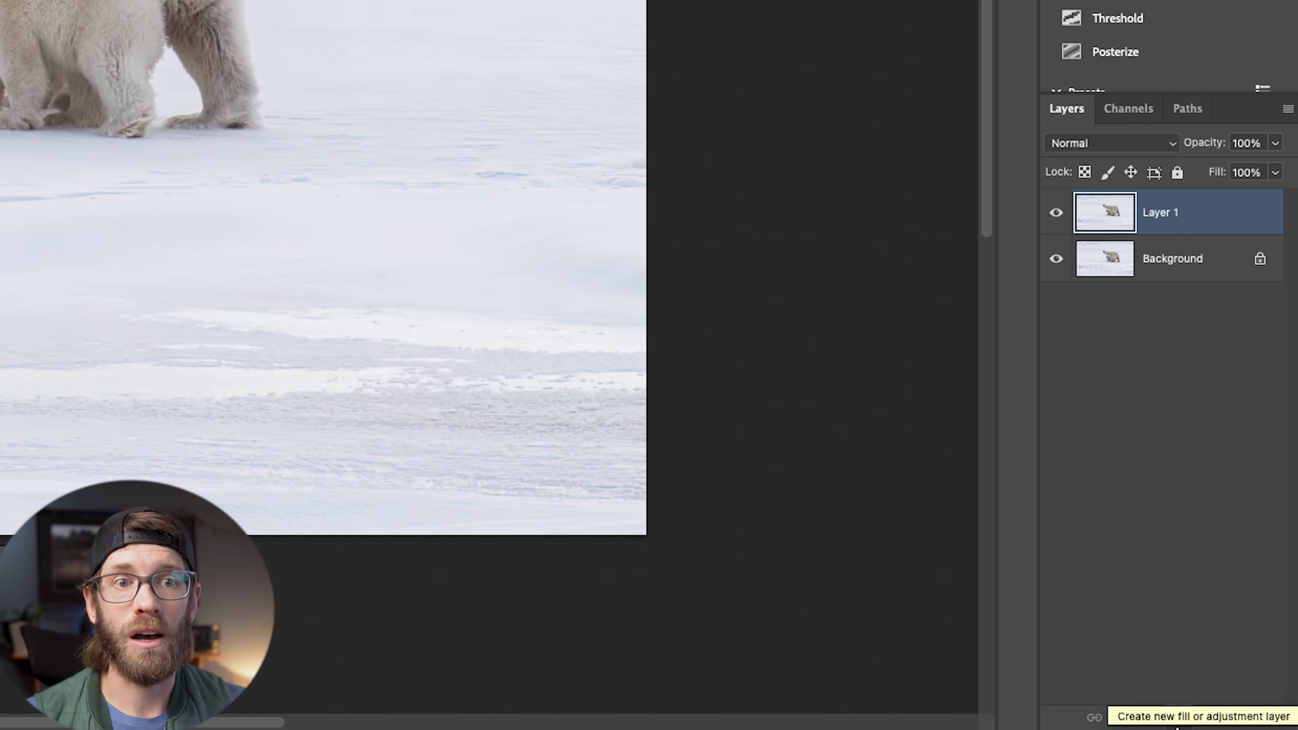
- Add an Exposure adjustment layer and brighten the whole image with exposure +0.62 and gamma correction 2.71
{"action": "left_click", "coordinate": [1177, 720]}
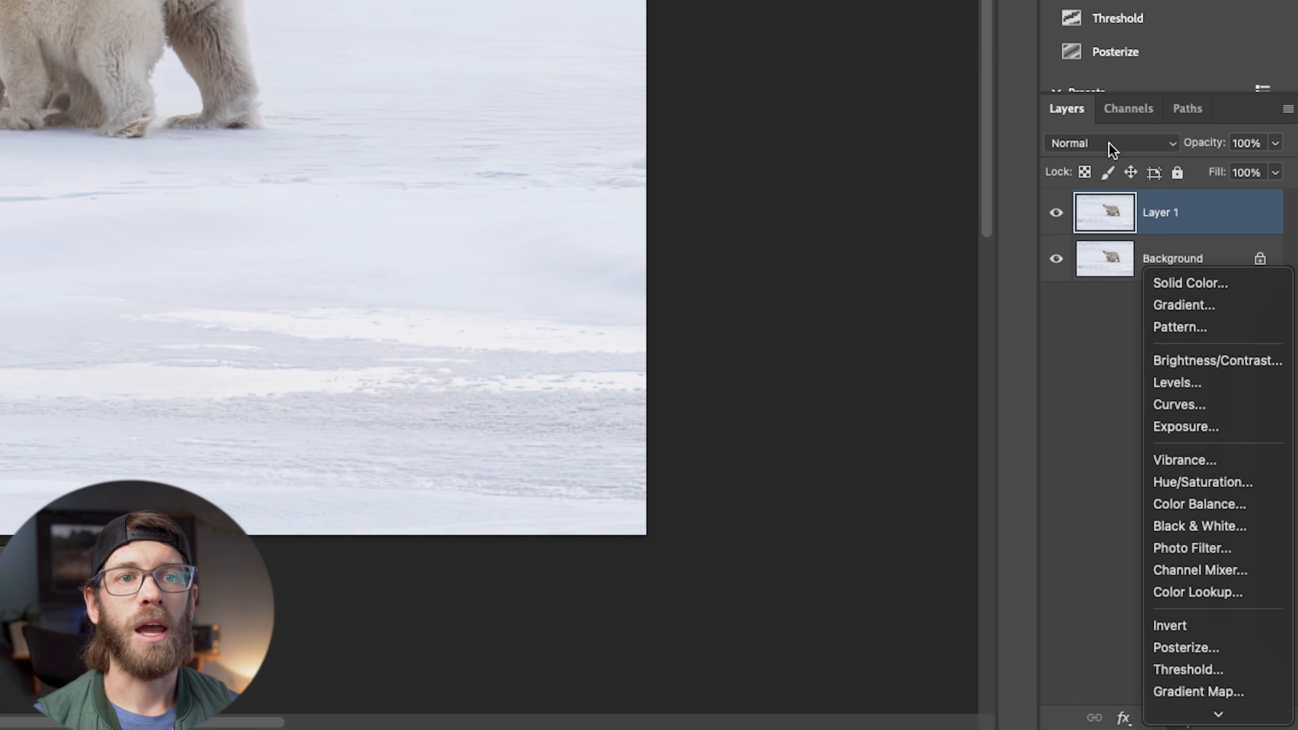
{"action": "left_click", "coordinate": [1224, 433]}
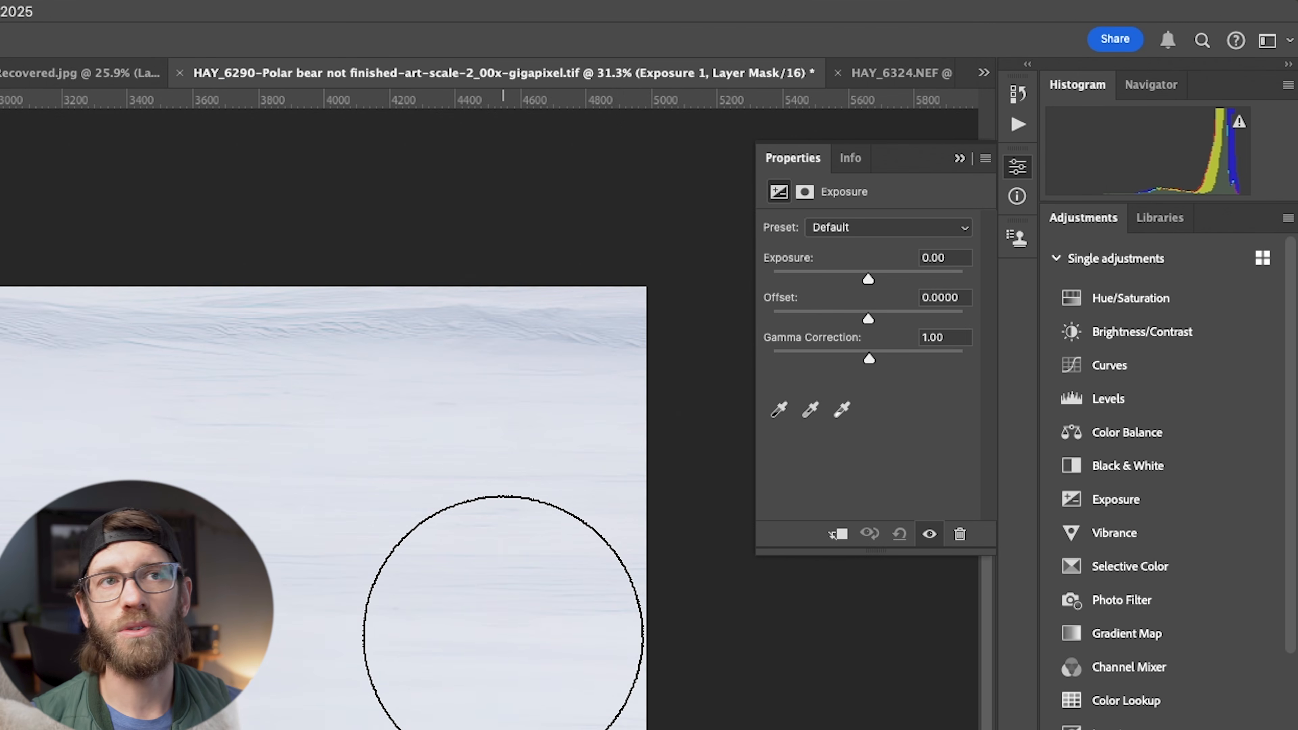
{"action": "left_click_drag", "start_coordinate": [869, 359], "coordinate": [918, 359]}
{"action": "left_click_drag", "start_coordinate": [869, 278], "coordinate": [828, 281]}
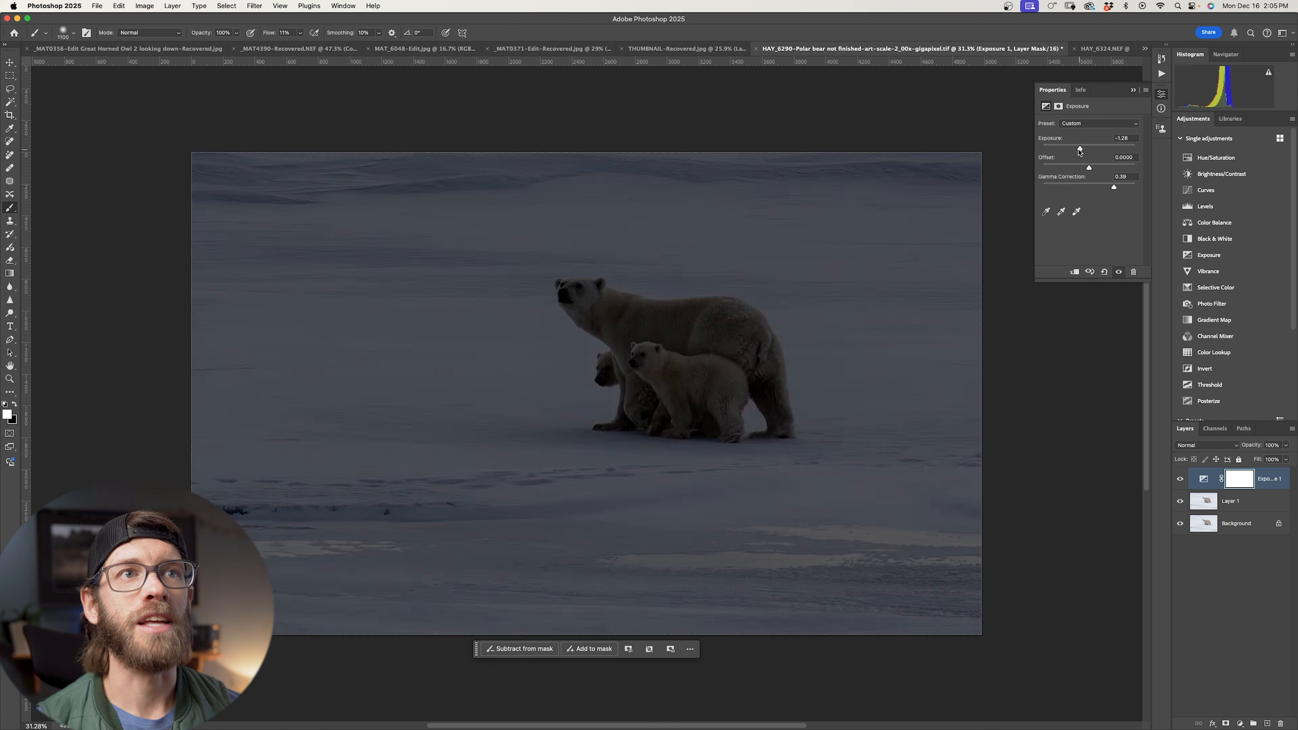
{"action": "left_click_drag", "start_coordinate": [1070, 154], "coordinate": [1096, 153]}
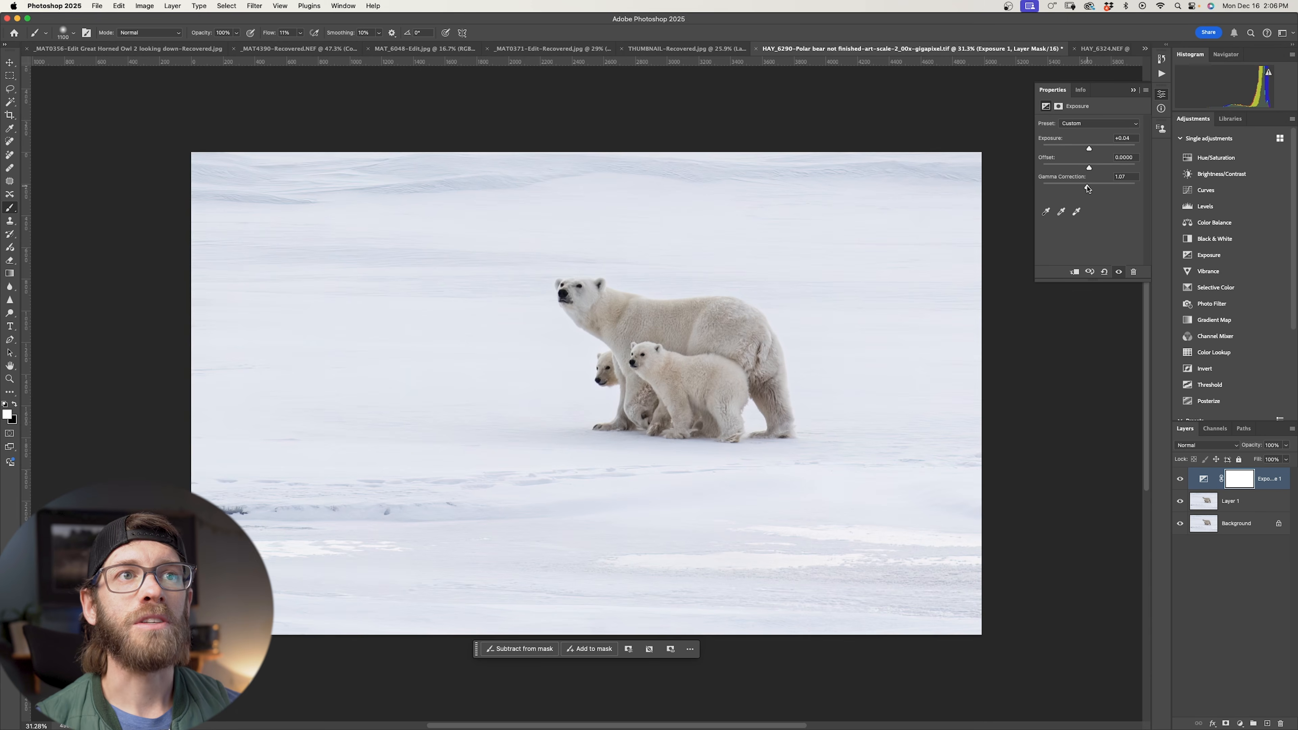
{"action": "left_click_drag", "start_coordinate": [1089, 188], "coordinate": [1095, 150]}
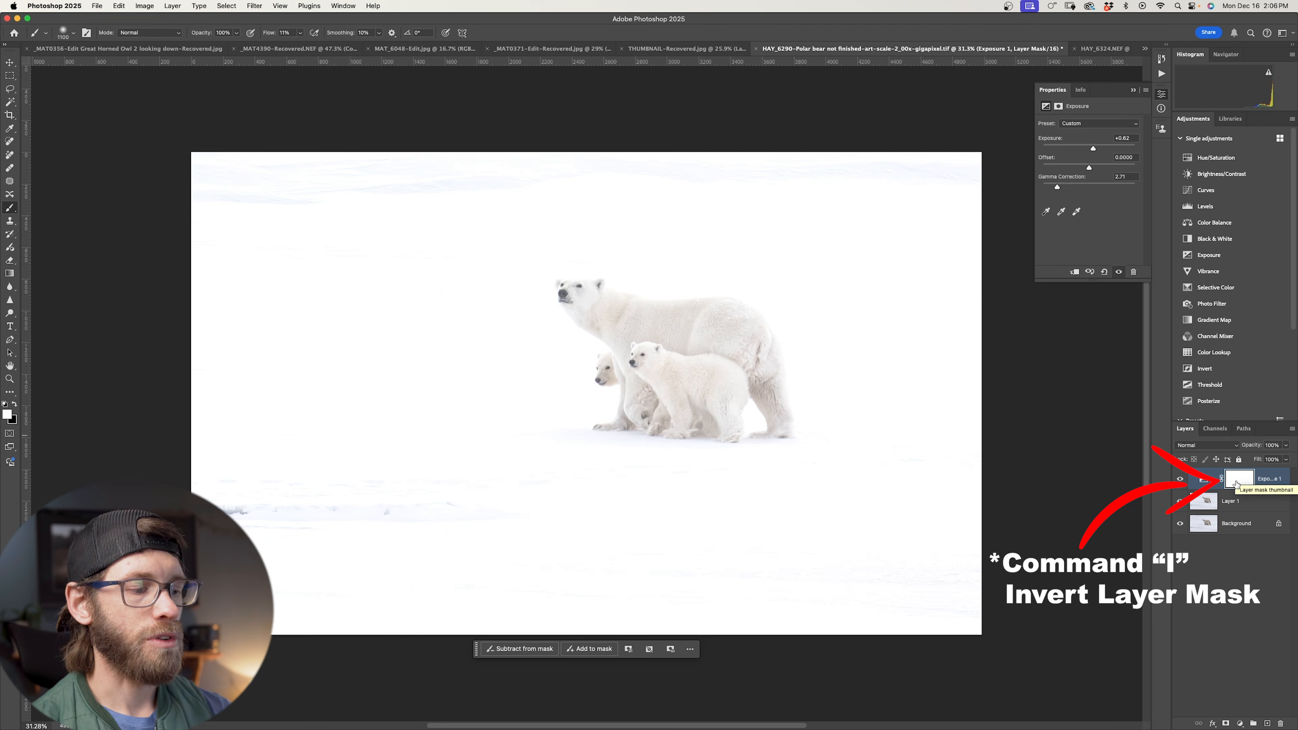
- Try inverting the Exposure layer's mask to black, check the white foreground colour, and invert the mask back
{"action": "key", "text": "super+i"}
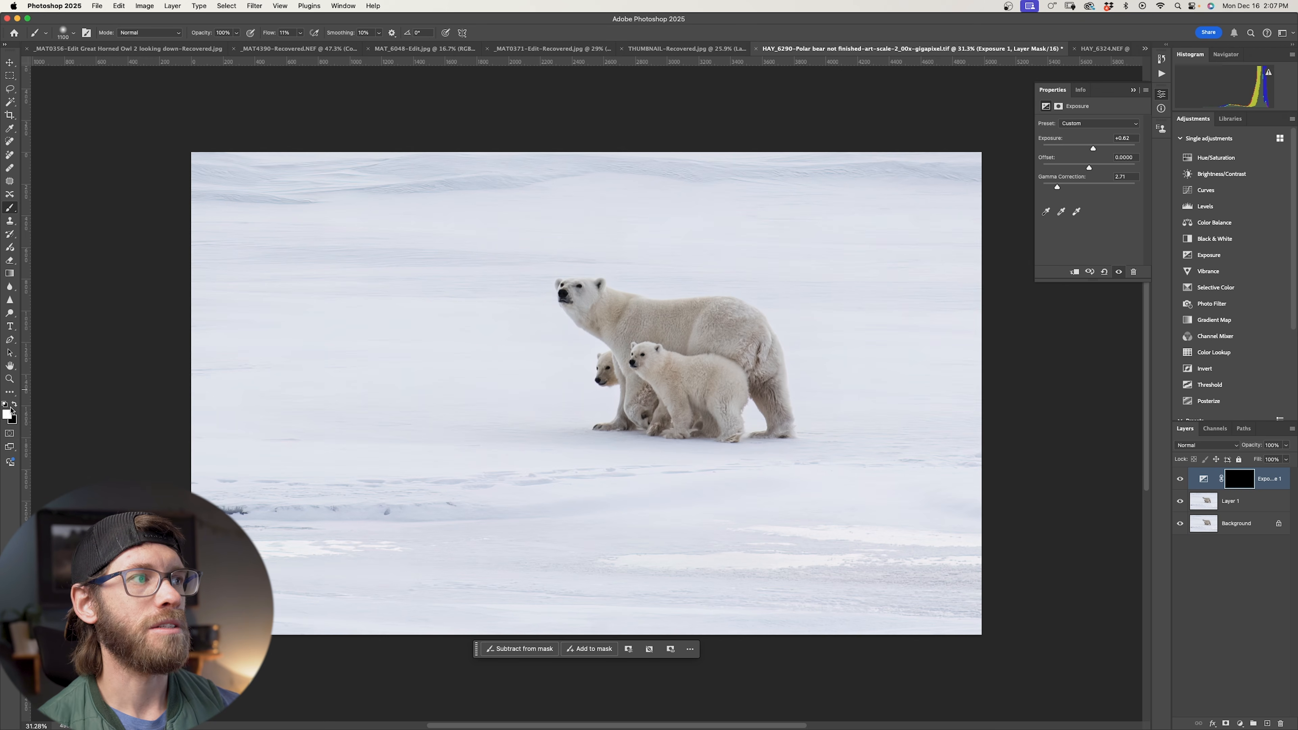
{"action": "left_click", "coordinate": [7, 415]}
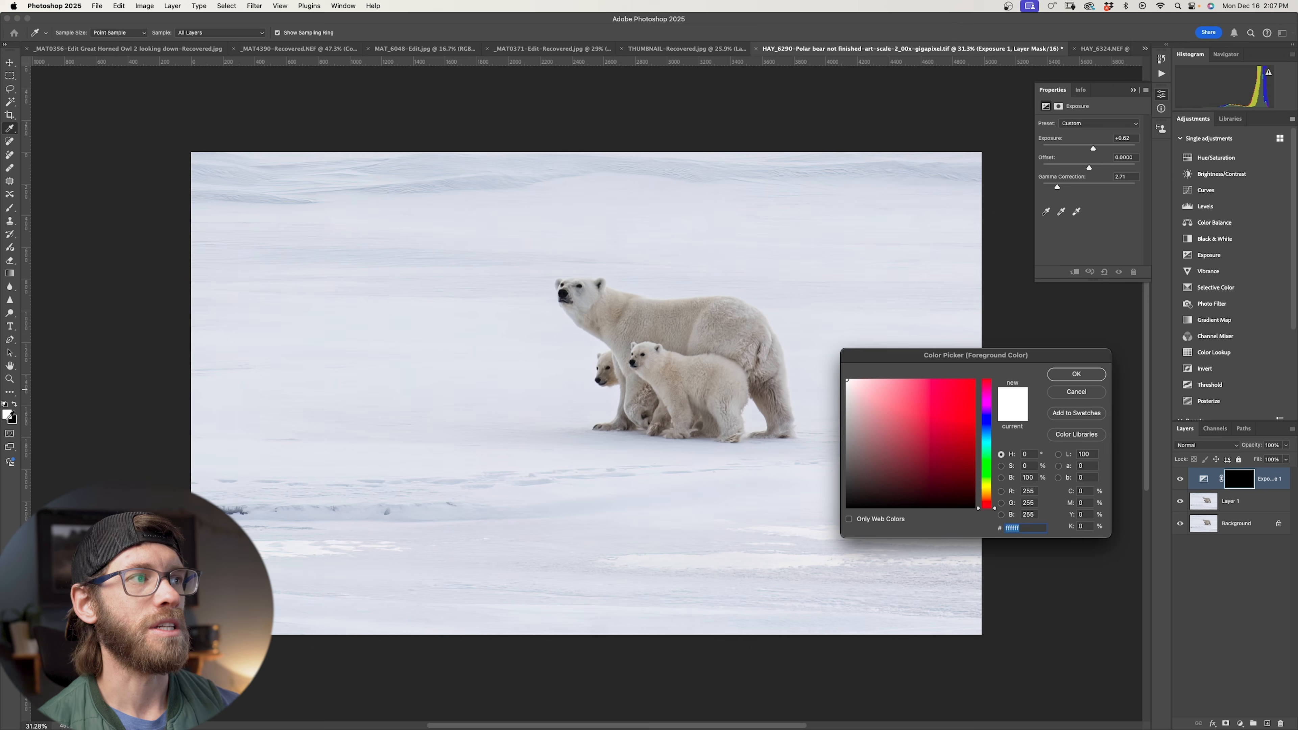
{"action": "left_click", "coordinate": [1083, 389]}
{"action": "key", "text": "b"}
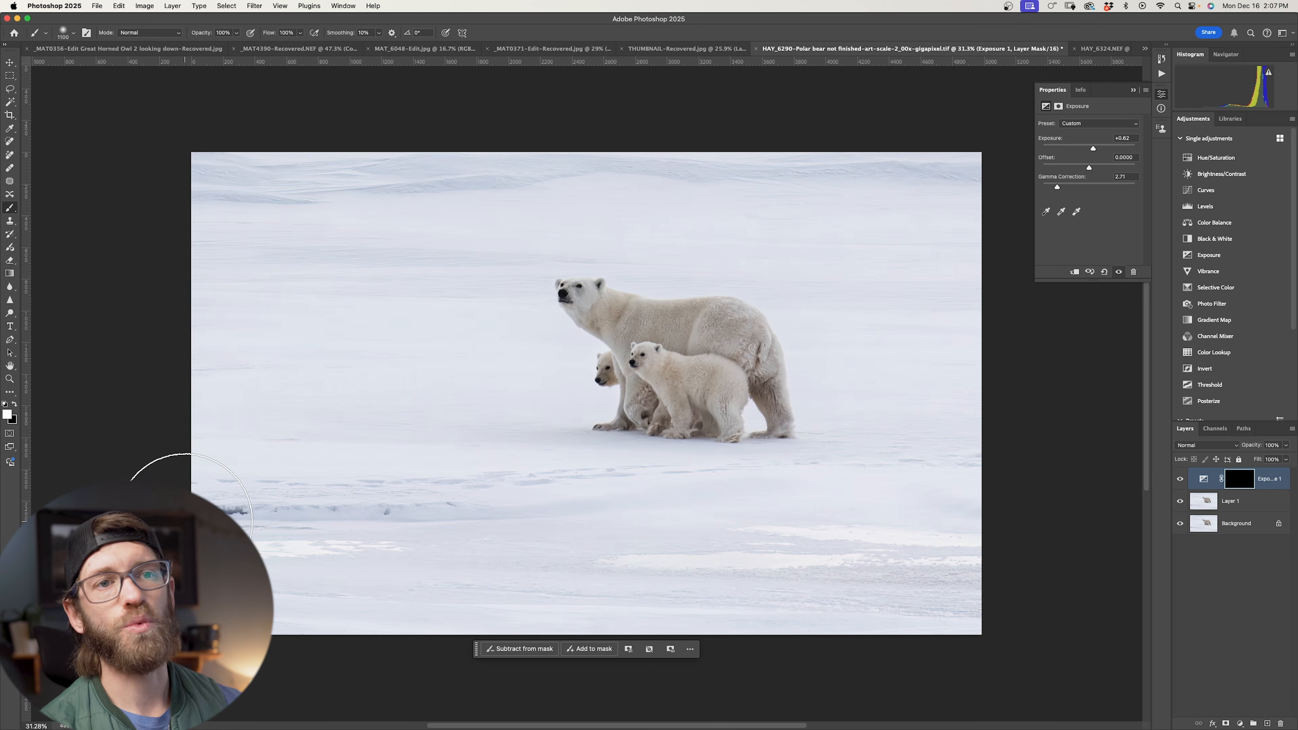
{"action": "key", "text": "super+i"}
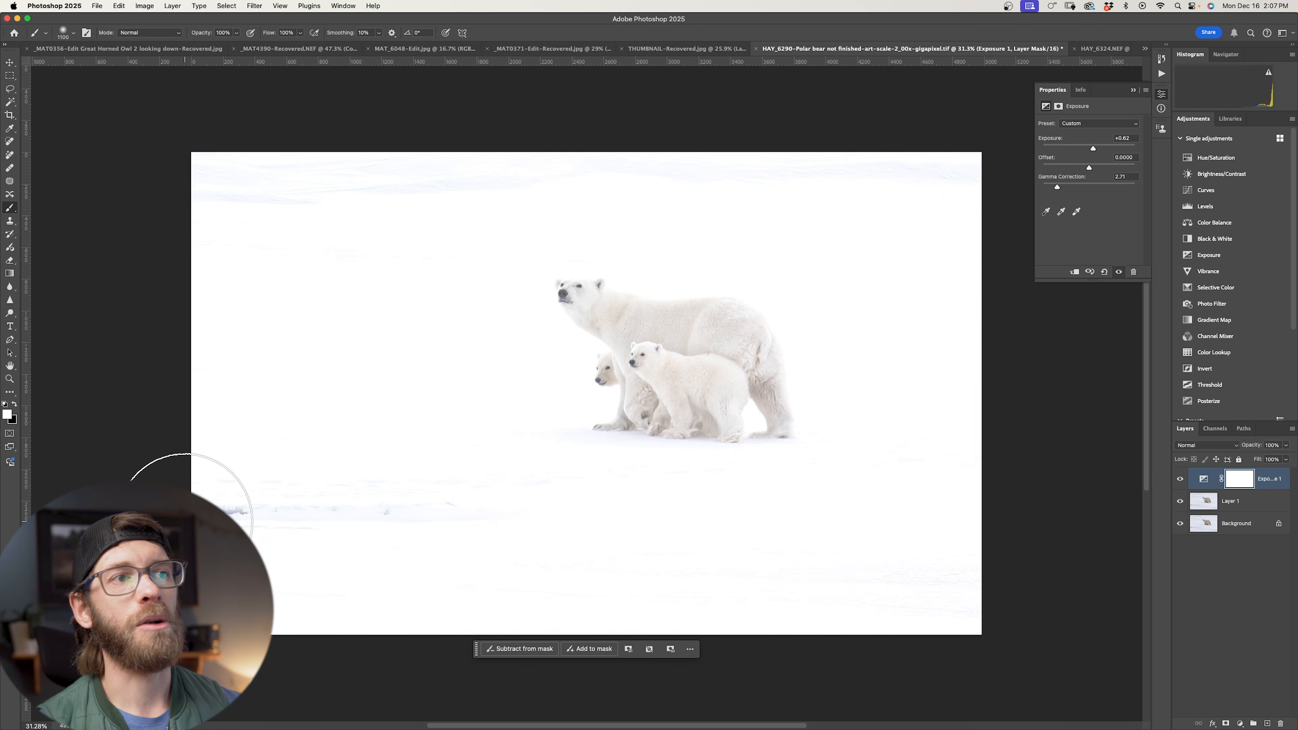
- Set up the Brush with black as foreground colour, 27% opacity and 41% flow
{"action": "key", "text": "x"}
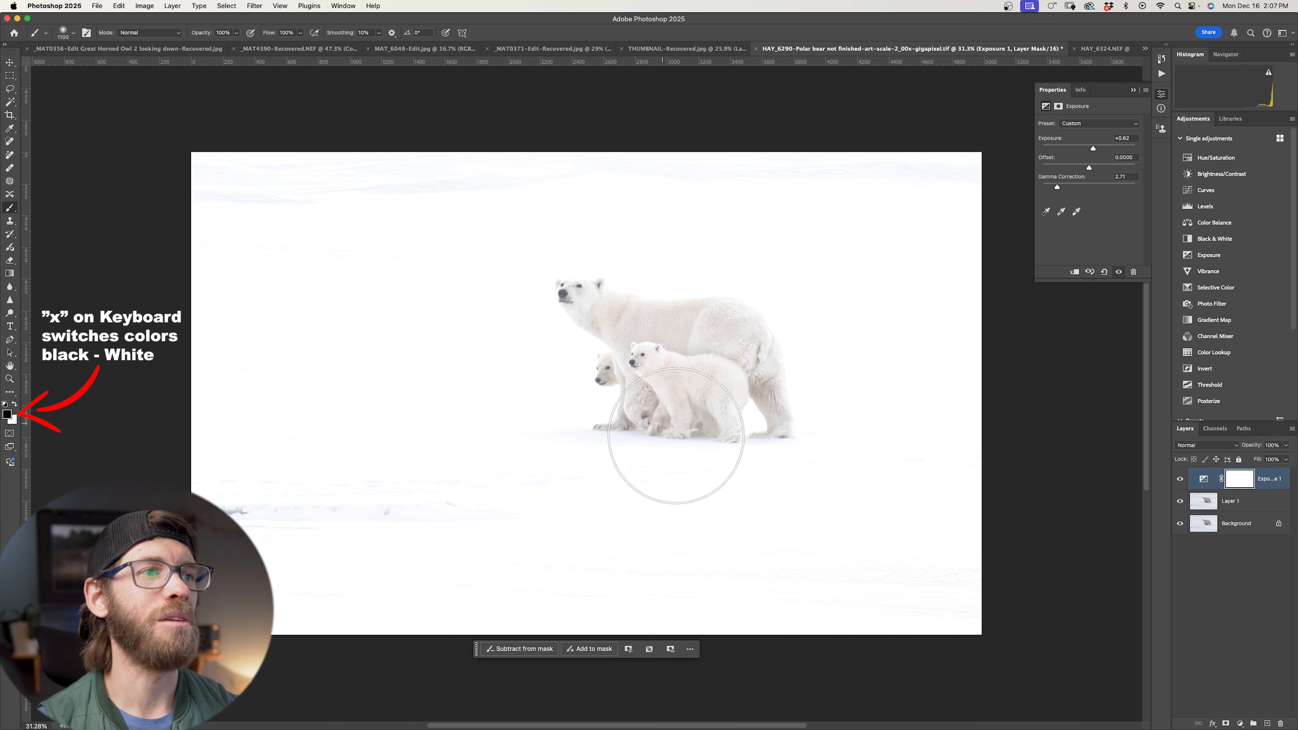
{"action": "mouse_move", "coordinate": [667, 286]}
{"action": "left_mouse_down"}
{"action": "mouse_move", "coordinate": [659, 240]}
{"action": "mouse_move", "coordinate": [491, 329]}
{"action": "mouse_move", "coordinate": [994, 348]}
{"action": "mouse_move", "coordinate": [669, 271]}
{"action": "left_mouse_up"}
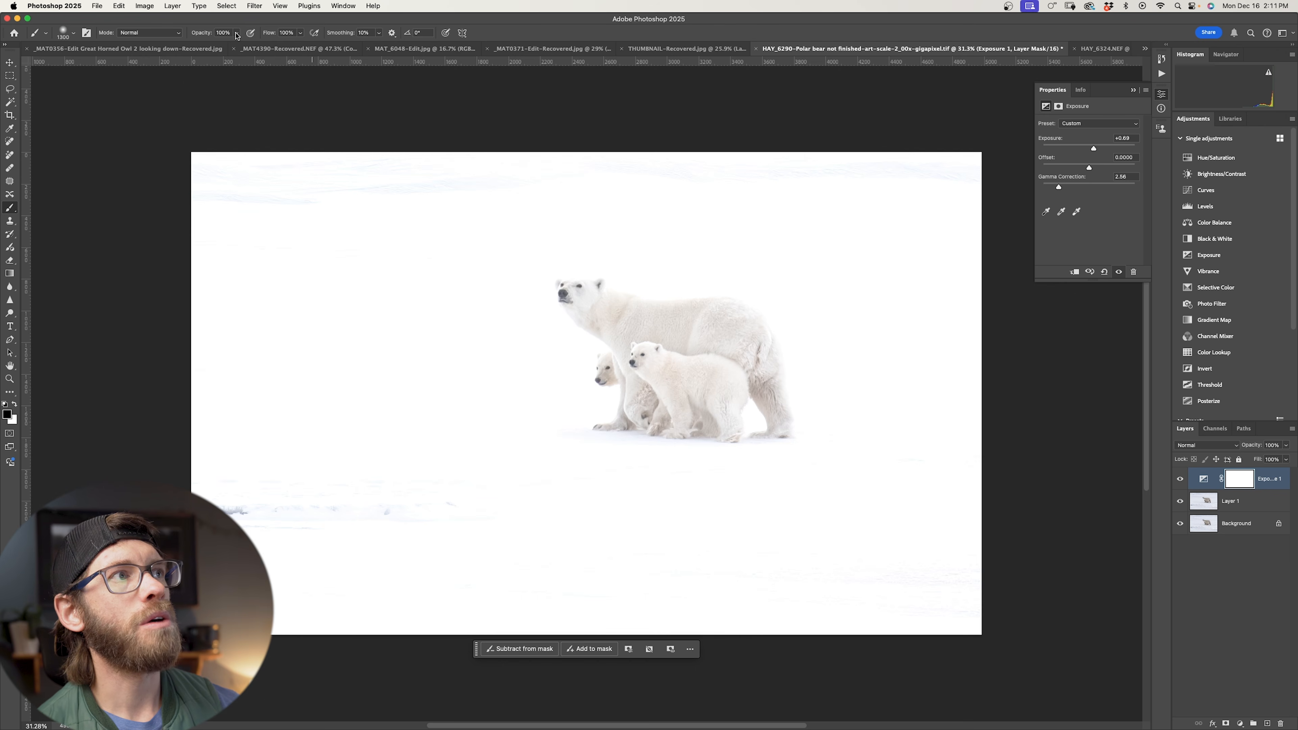
{"action": "left_click", "coordinate": [237, 34]}
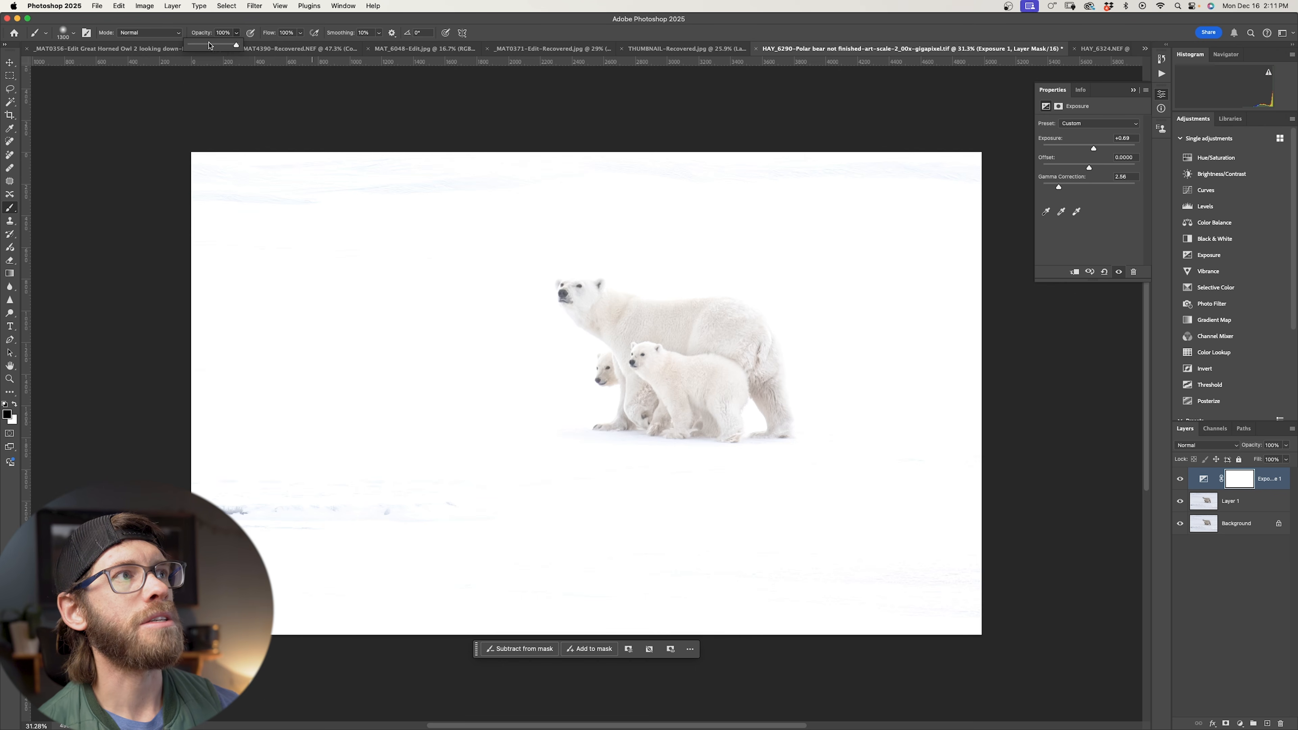
{"action": "left_click", "coordinate": [301, 34]}
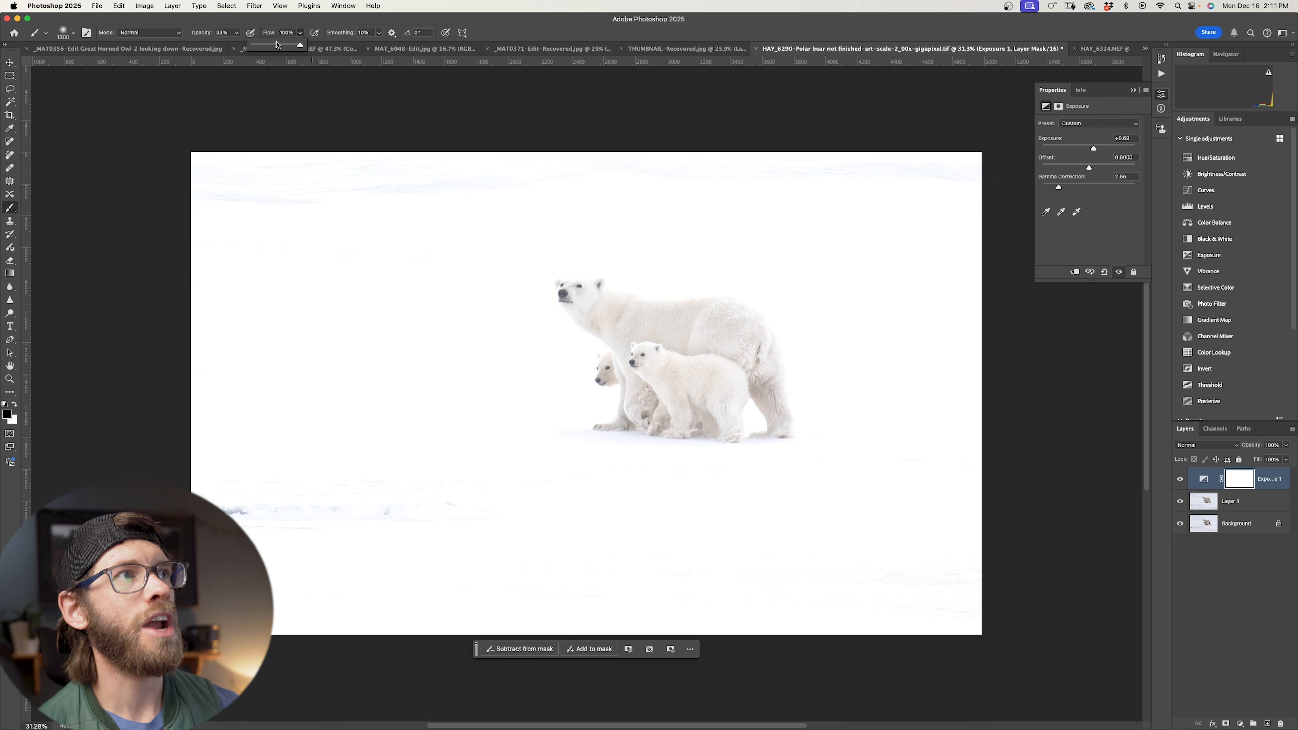
{"action": "left_click", "coordinate": [237, 34]}
{"action": "left_click_drag", "start_coordinate": [237, 46], "coordinate": [236, 46]}
- Paint black over the polar bears on the Exposure mask, reducing the brush size to 800, to restore their detail
{"action": "mouse_move", "coordinate": [696, 381]}
{"action": "left_mouse_down"}
{"action": "mouse_move", "coordinate": [704, 370]}
{"action": "mouse_move", "coordinate": [687, 397]}
{"action": "mouse_move", "coordinate": [585, 320]}
{"action": "mouse_move", "coordinate": [638, 357]}
{"action": "mouse_move", "coordinate": [676, 420]}
{"action": "mouse_move", "coordinate": [705, 372]}
{"action": "left_mouse_up"}
{"action": "key", "text": "bracketleft"}
{"action": "key", "text": "bracketleft"}
{"action": "key", "text": "bracketleft"}
{"action": "key", "text": "bracketleft"}
{"action": "key", "text": "bracketleft"}
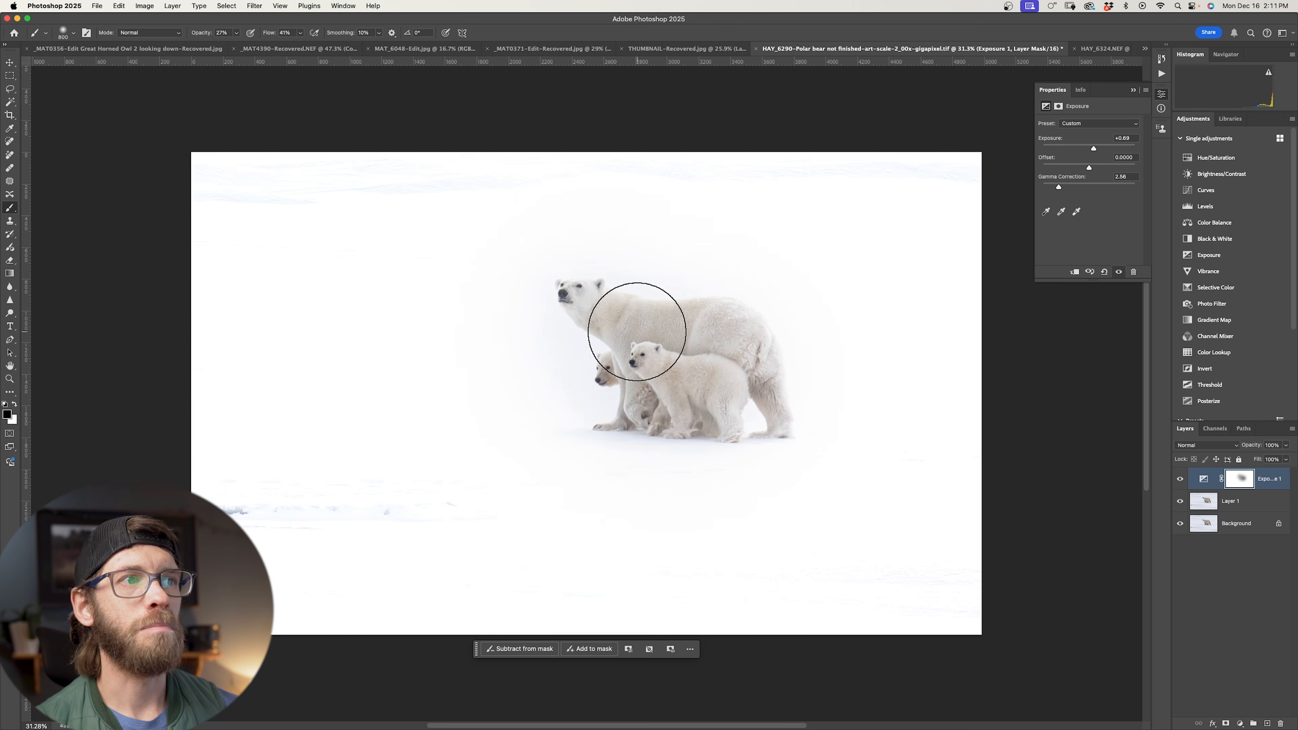
{"action": "mouse_move", "coordinate": [691, 405]}
{"action": "left_mouse_down"}
{"action": "mouse_move", "coordinate": [737, 397]}
{"action": "mouse_move", "coordinate": [739, 363]}
{"action": "mouse_move", "coordinate": [761, 397]}
{"action": "mouse_move", "coordinate": [632, 377]}
{"action": "mouse_move", "coordinate": [600, 298]}
{"action": "mouse_move", "coordinate": [658, 395]}
{"action": "mouse_move", "coordinate": [745, 374]}
{"action": "left_mouse_up"}
- Paint black lightly across the snow background on the Exposure mask with a size 2100 brush, and swap the foreground colour to white
{"action": "key", "text": "bracketright"}
{"action": "key", "text": "bracketright"}
{"action": "key", "text": "bracketright"}
{"action": "key", "text": "bracketright"}
{"action": "key", "text": "bracketright"}
{"action": "key", "text": "bracketright"}
{"action": "key", "text": "bracketright"}
{"action": "key", "text": "bracketright"}
{"action": "key", "text": "bracketright"}
{"action": "key", "text": "bracketright"}
{"action": "key", "text": "bracketright"}
{"action": "key", "text": "bracketright"}
{"action": "key", "text": "bracketright"}
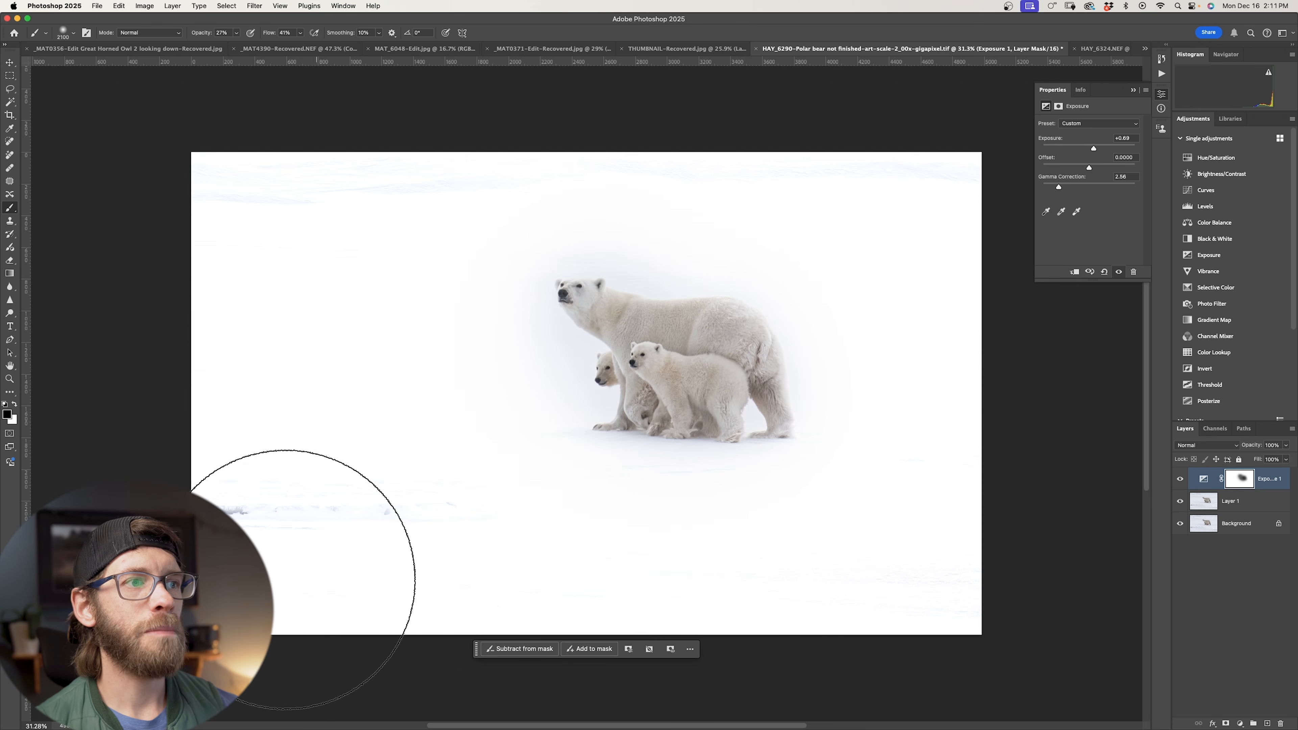
{"action": "mouse_move", "coordinate": [641, 480]}
{"action": "left_mouse_down"}
{"action": "mouse_move", "coordinate": [351, 382]}
{"action": "mouse_move", "coordinate": [238, 205]}
{"action": "mouse_move", "coordinate": [571, 177]}
{"action": "mouse_move", "coordinate": [948, 195]}
{"action": "left_mouse_up"}
{"action": "key", "text": "x"}
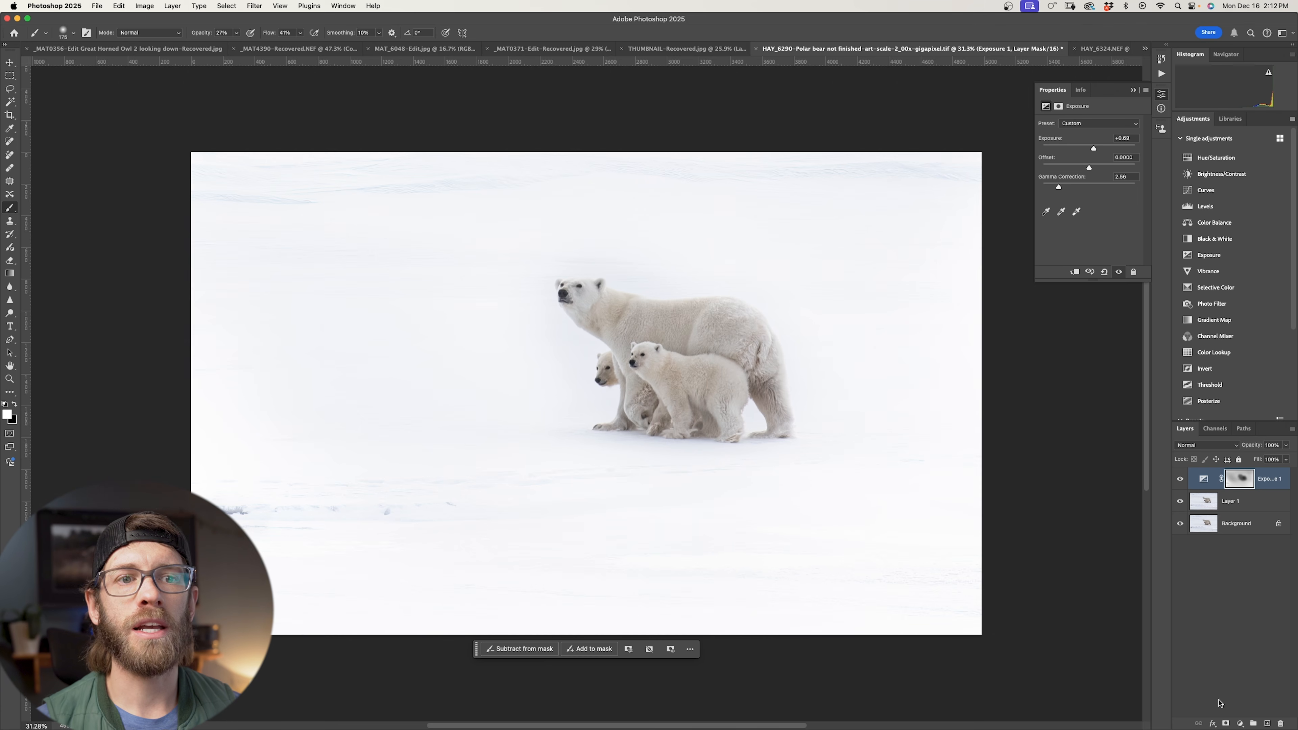
- Add a Curves adjustment layer and lift the RGB curve with points at input 41, output 74 and input 143, output 205
{"action": "left_click", "coordinate": [1241, 724]}
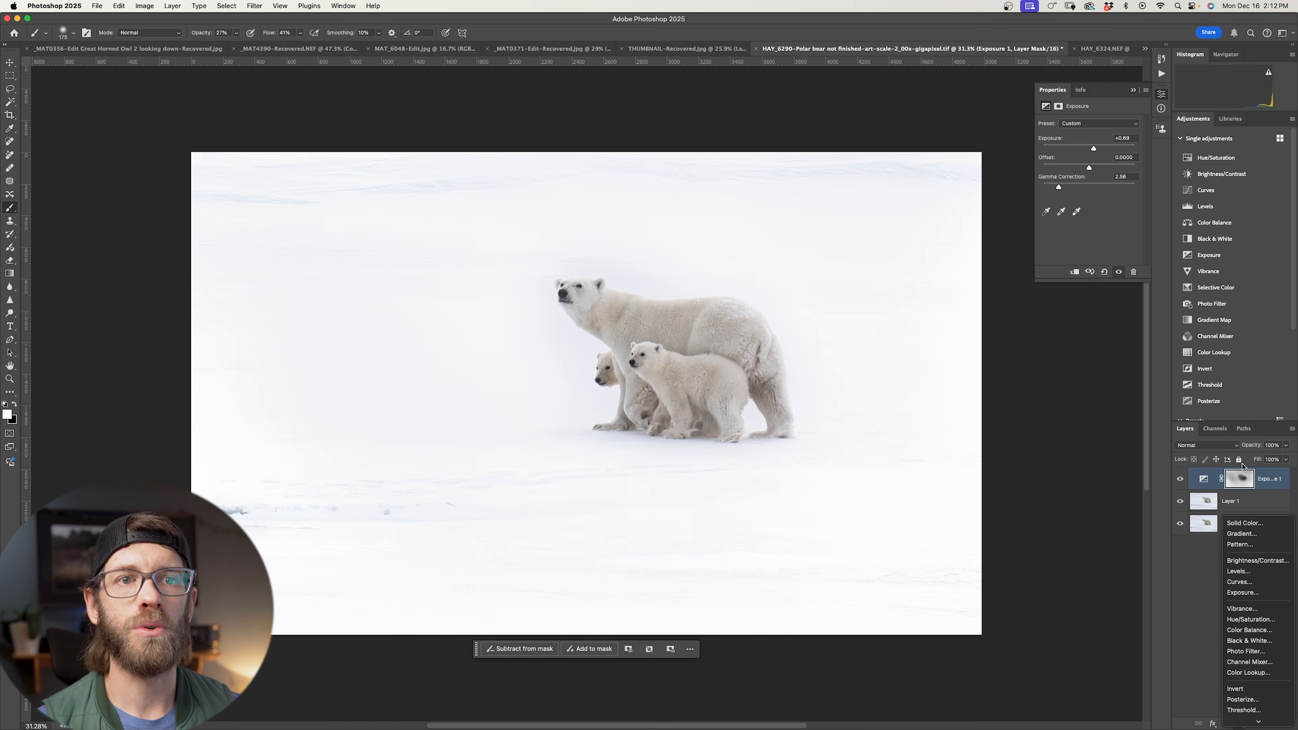
{"action": "left_click", "coordinate": [1259, 584]}
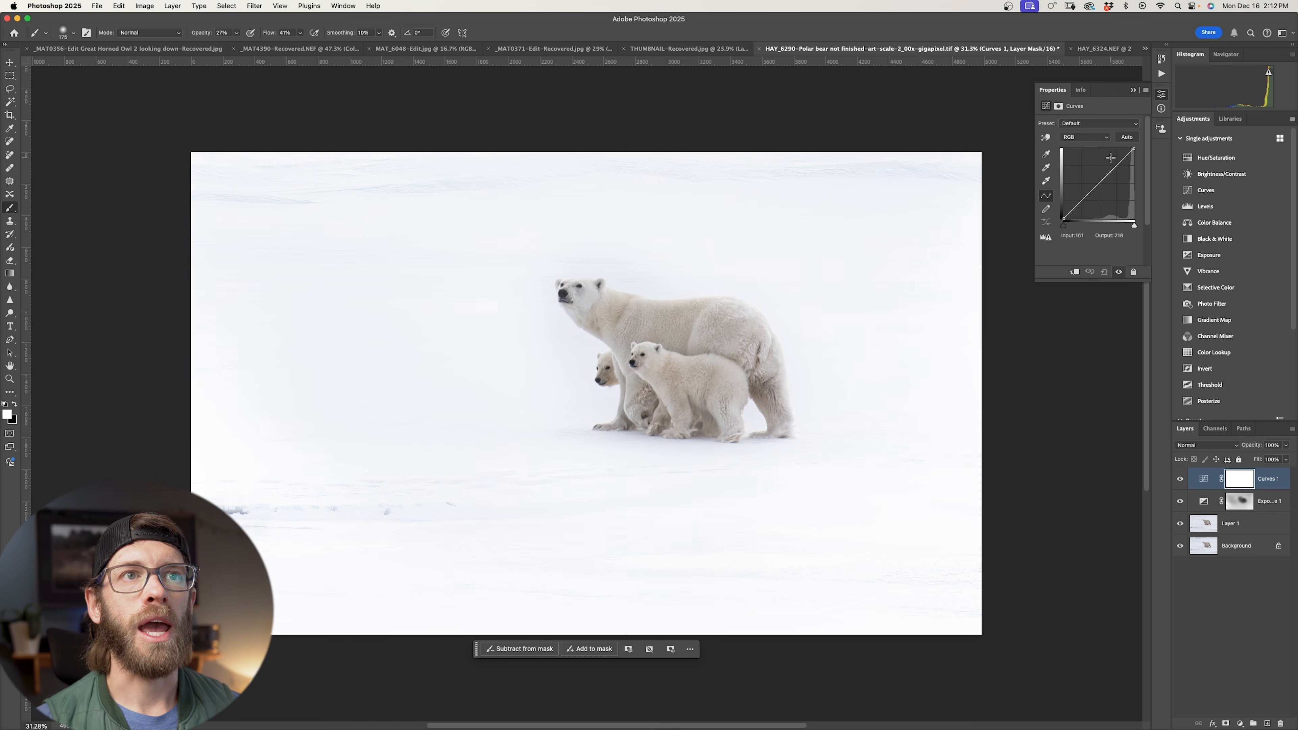
{"action": "left_click_drag", "start_coordinate": [1112, 167], "coordinate": [1105, 164]}
{"action": "left_click_drag", "start_coordinate": [1077, 204], "coordinate": [1075, 197]}
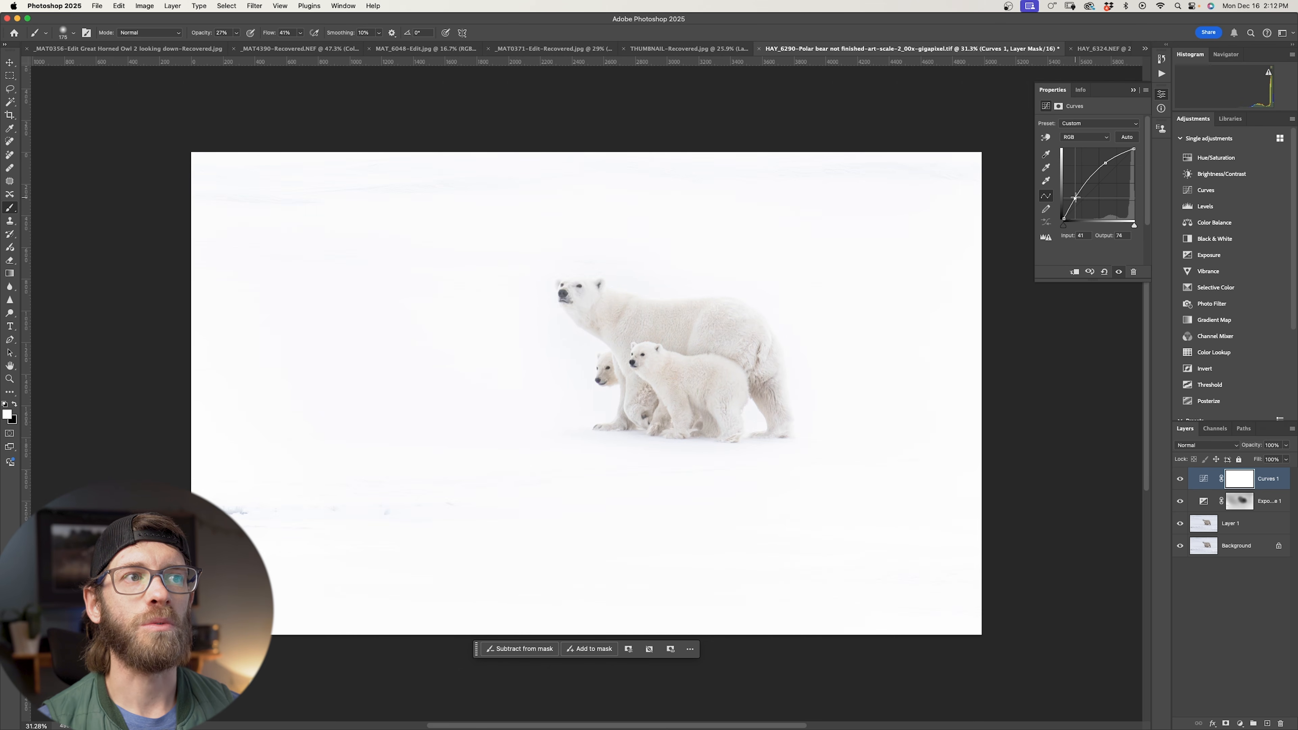
{"action": "left_click", "coordinate": [1103, 164]}
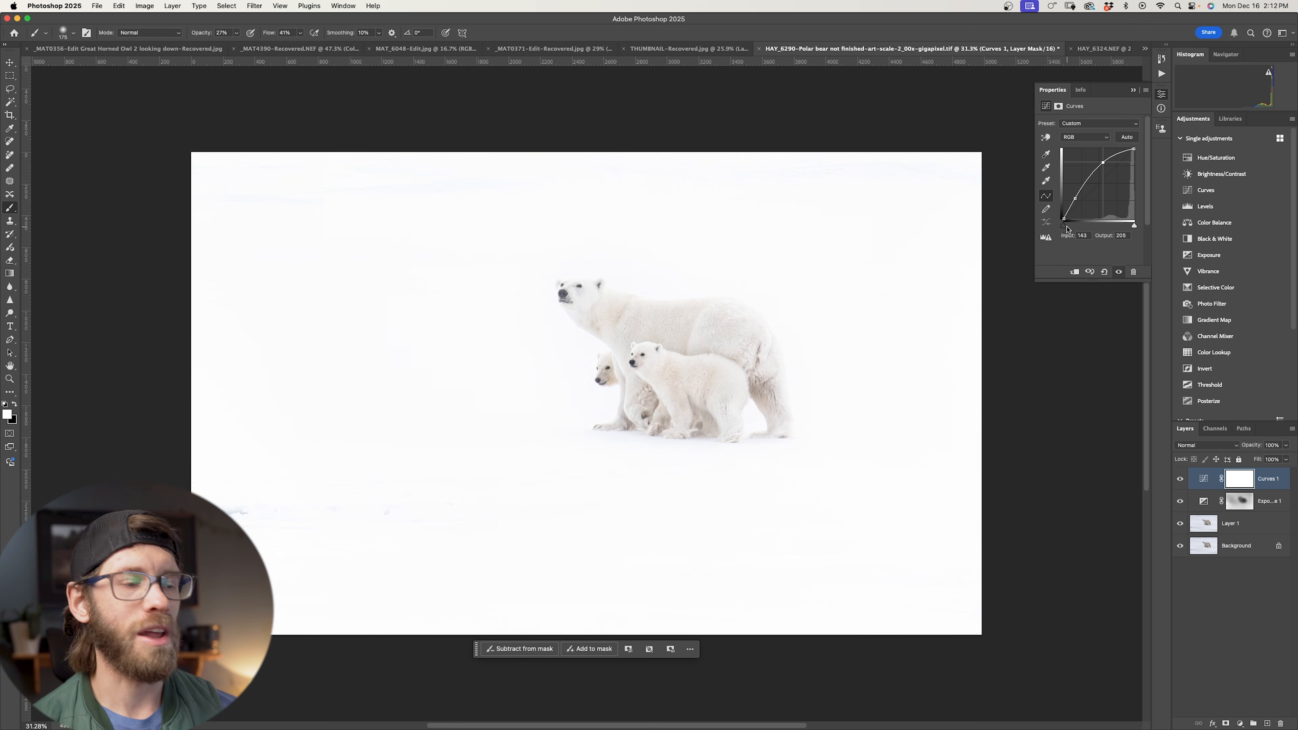
- Invert the Curves mask to black and paint white over the dark ice ridge at the image's lower left, with brush sizes 1300 and 400
{"action": "key", "text": "super+i"}
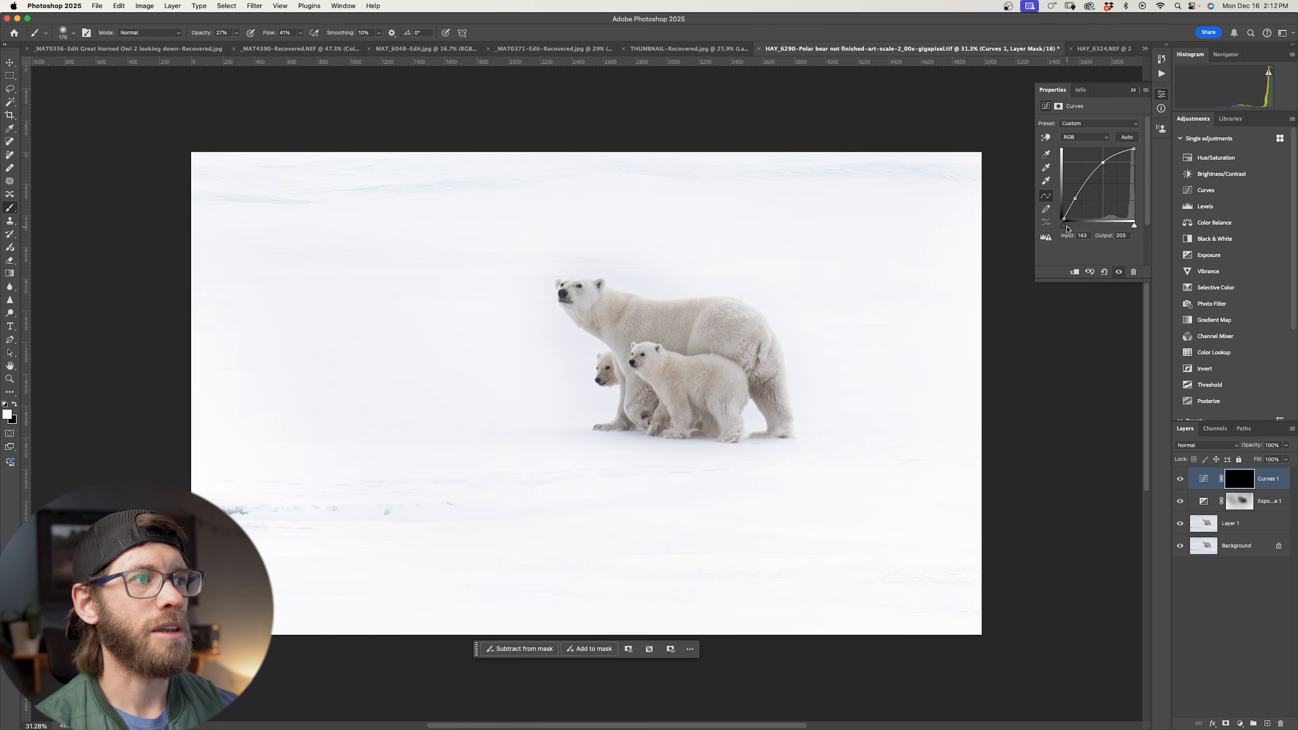
{"action": "key", "text": "bracketright"}
{"action": "key", "text": "bracketright"}
{"action": "key", "text": "bracketright"}
{"action": "key", "text": "bracketright"}
{"action": "key", "text": "bracketright"}
{"action": "key", "text": "bracketright"}
{"action": "key", "text": "bracketright"}
{"action": "key", "text": "bracketright"}
{"action": "key", "text": "bracketright"}
{"action": "key", "text": "bracketright"}
{"action": "key", "text": "bracketright"}
{"action": "key", "text": "bracketright"}
{"action": "key", "text": "bracketright"}
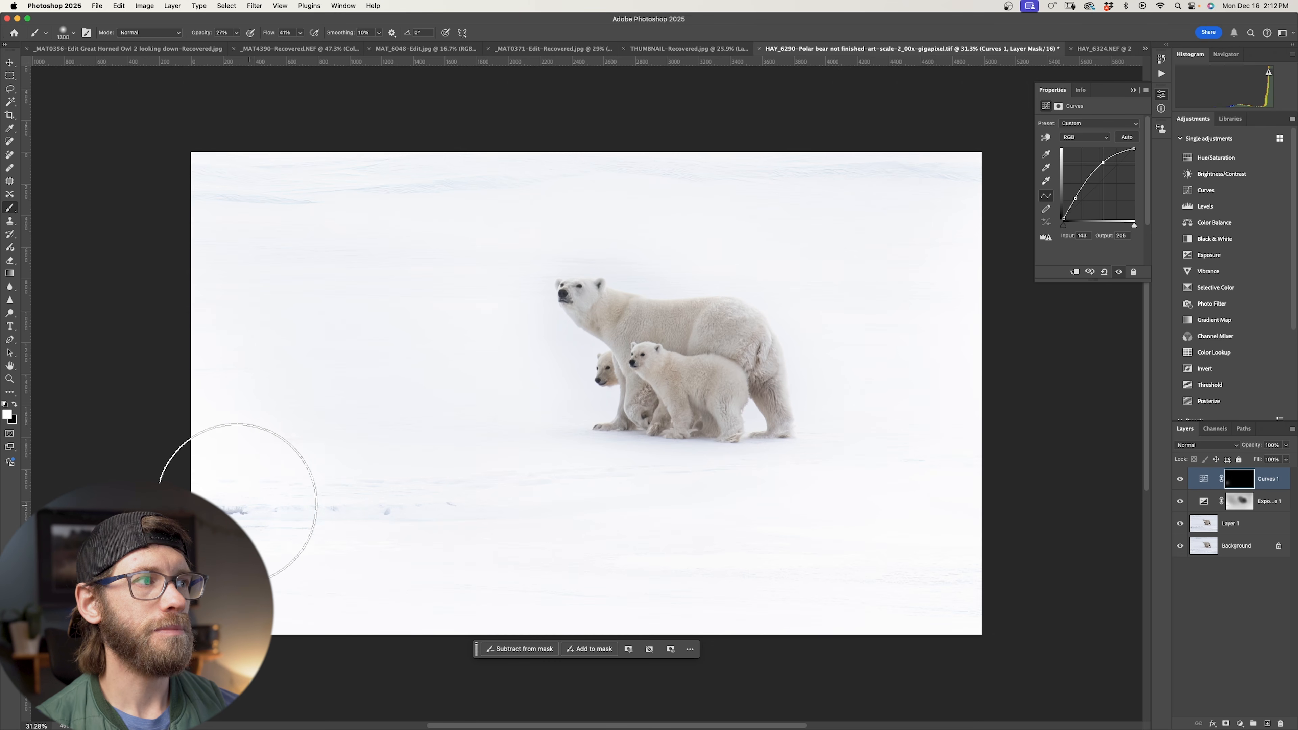
{"action": "mouse_move", "coordinate": [266, 511]}
{"action": "left_mouse_down"}
{"action": "mouse_move", "coordinate": [221, 506]}
{"action": "mouse_move", "coordinate": [354, 484]}
{"action": "mouse_move", "coordinate": [377, 531]}
{"action": "mouse_move", "coordinate": [189, 537]}
{"action": "mouse_move", "coordinate": [259, 525]}
{"action": "left_mouse_up"}
{"action": "key", "text": "bracketleft"}
{"action": "key", "text": "bracketleft"}
{"action": "key", "text": "bracketleft"}
{"action": "key", "text": "bracketleft"}
{"action": "key", "text": "bracketleft"}
{"action": "key", "text": "bracketleft"}
{"action": "key", "text": "bracketleft"}
{"action": "key", "text": "bracketleft"}
{"action": "key", "text": "bracketleft"}
{"action": "key", "text": "bracketleft"}
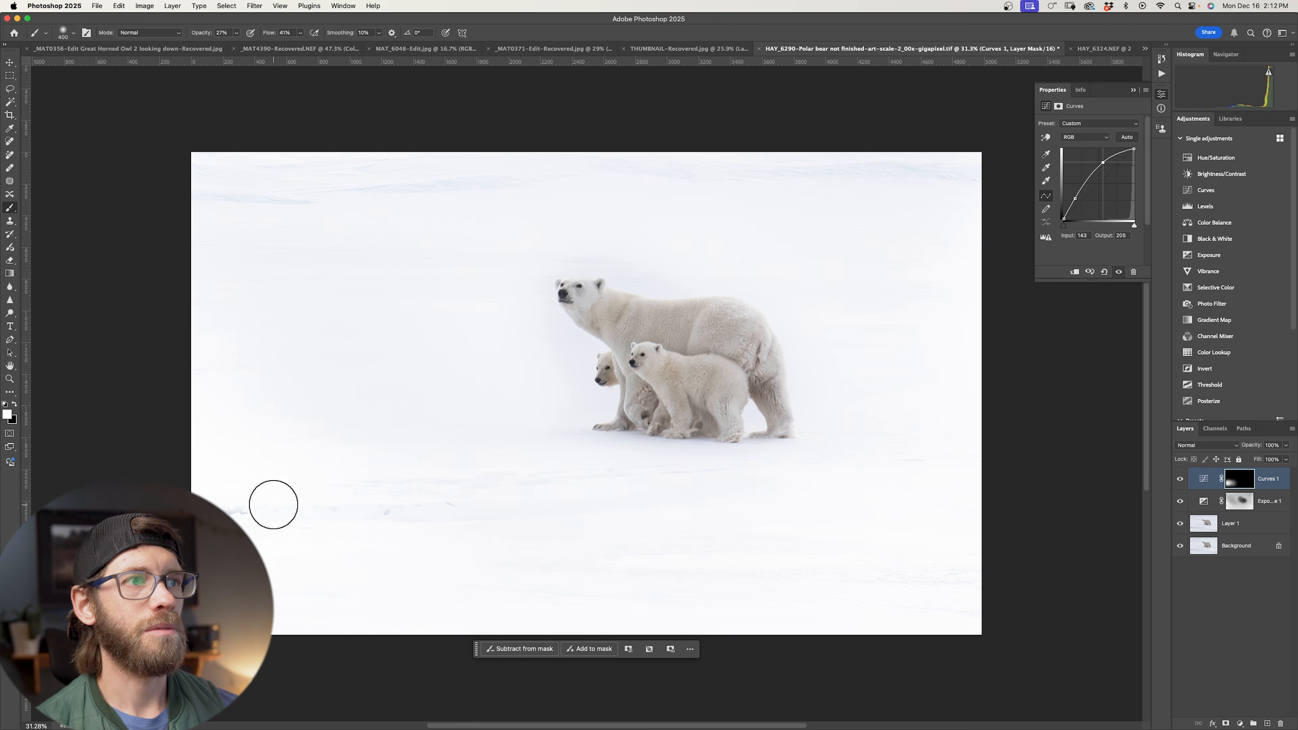
- Paint white on the Curves mask over the grey snow around the bears, using brush sizes 1200 and 900
{"action": "key", "text": "bracketright"}
{"action": "key", "text": "bracketright"}
{"action": "key", "text": "bracketright"}
{"action": "key", "text": "bracketright"}
{"action": "key", "text": "bracketright"}
{"action": "key", "text": "bracketright"}
{"action": "key", "text": "bracketright"}
{"action": "key", "text": "bracketright"}
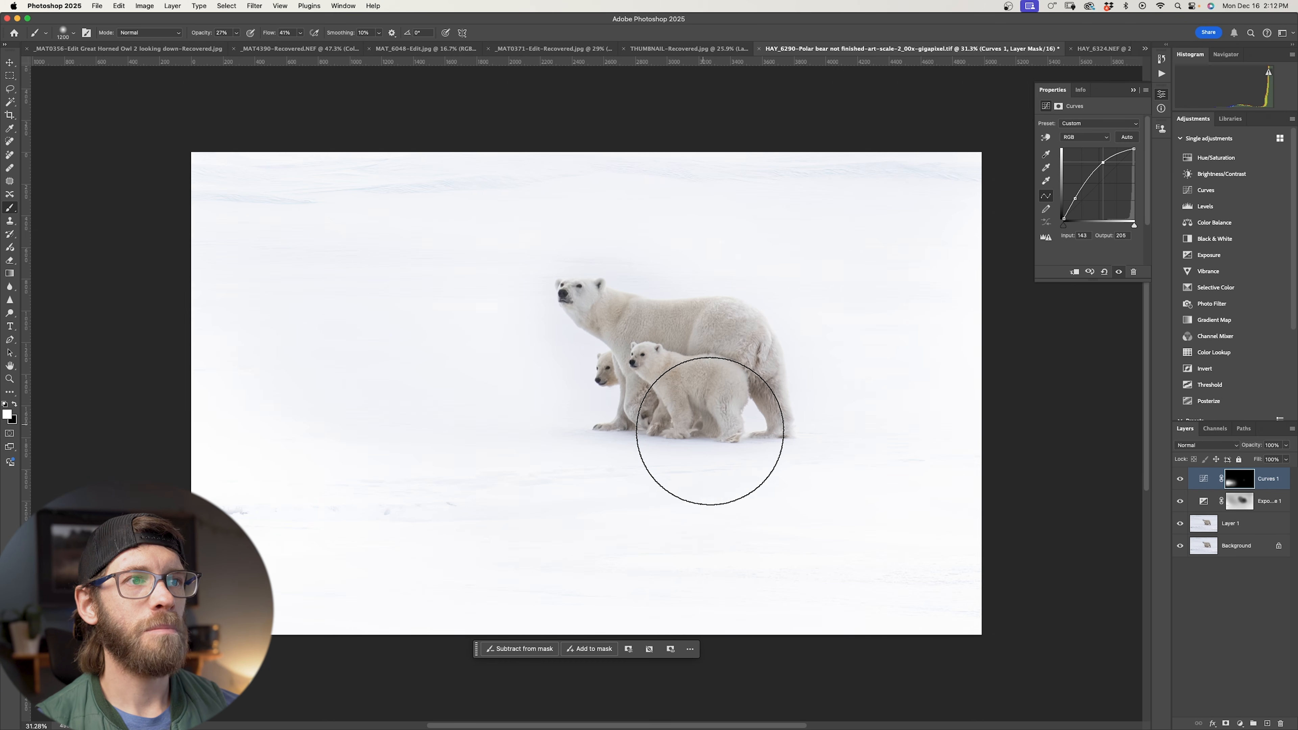
{"action": "key", "text": "bracketleft"}
{"action": "key", "text": "bracketleft"}
{"action": "key", "text": "bracketleft"}
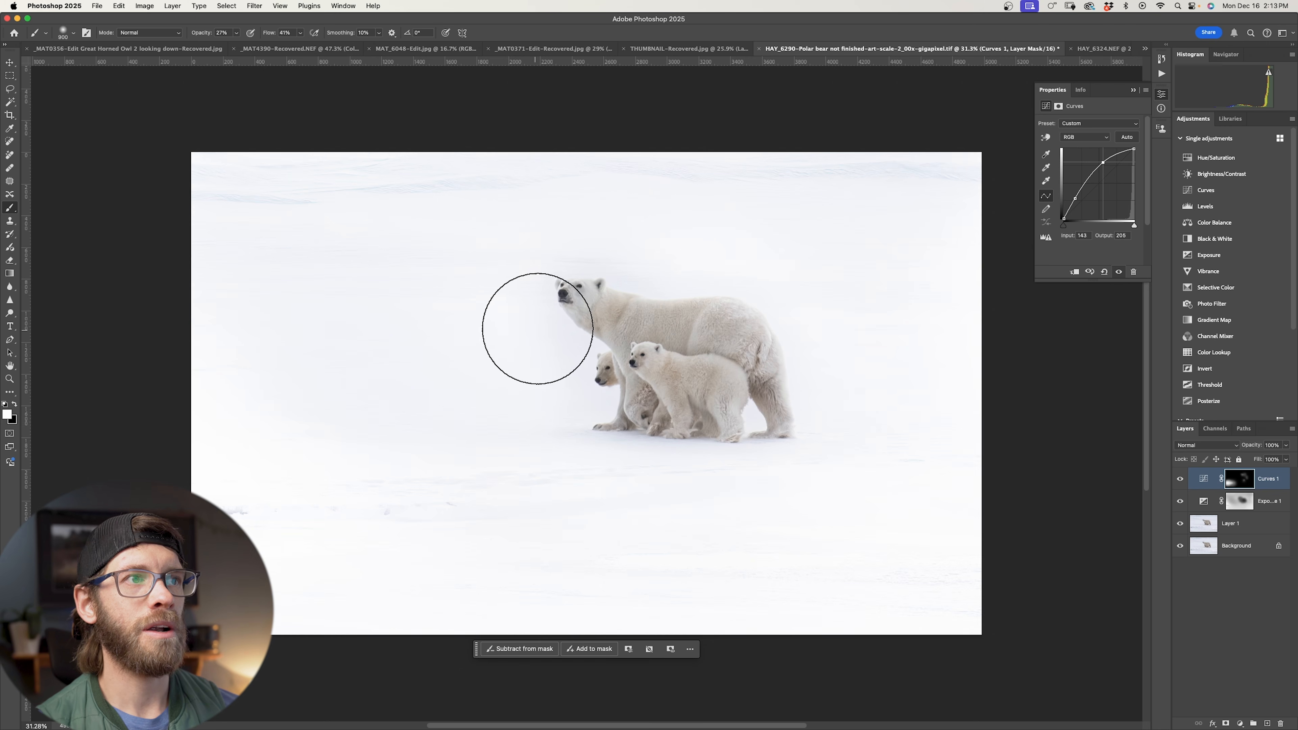
- Paint white on the Curves mask over the snow streaks along the image's upper edge, using brush sizes 1400 and 800
{"action": "key", "text": "bracketright"}
{"action": "key", "text": "bracketright"}
{"action": "key", "text": "bracketright"}
{"action": "key", "text": "bracketright"}
{"action": "key", "text": "bracketright"}
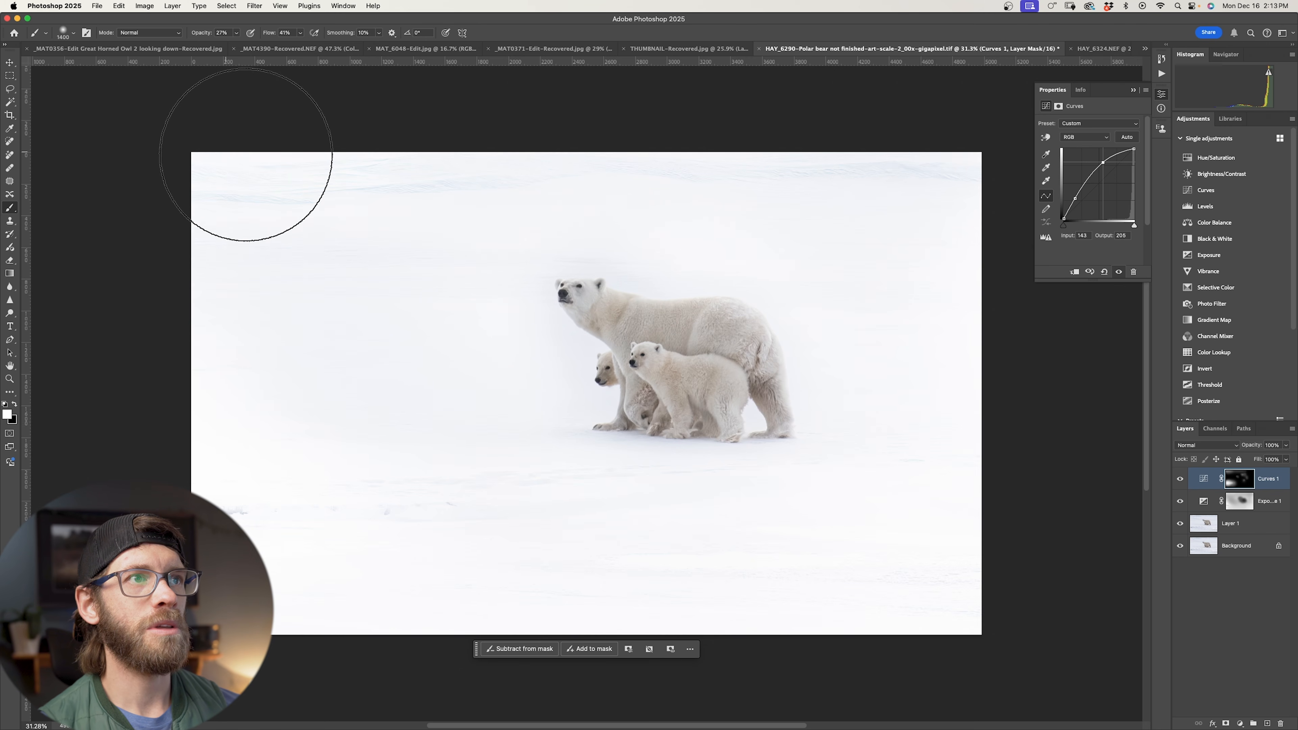
{"action": "key", "text": "bracketleft"}
{"action": "key", "text": "bracketleft"}
{"action": "key", "text": "bracketleft"}
{"action": "key", "text": "bracketleft"}
{"action": "key", "text": "bracketleft"}
{"action": "key", "text": "bracketleft"}
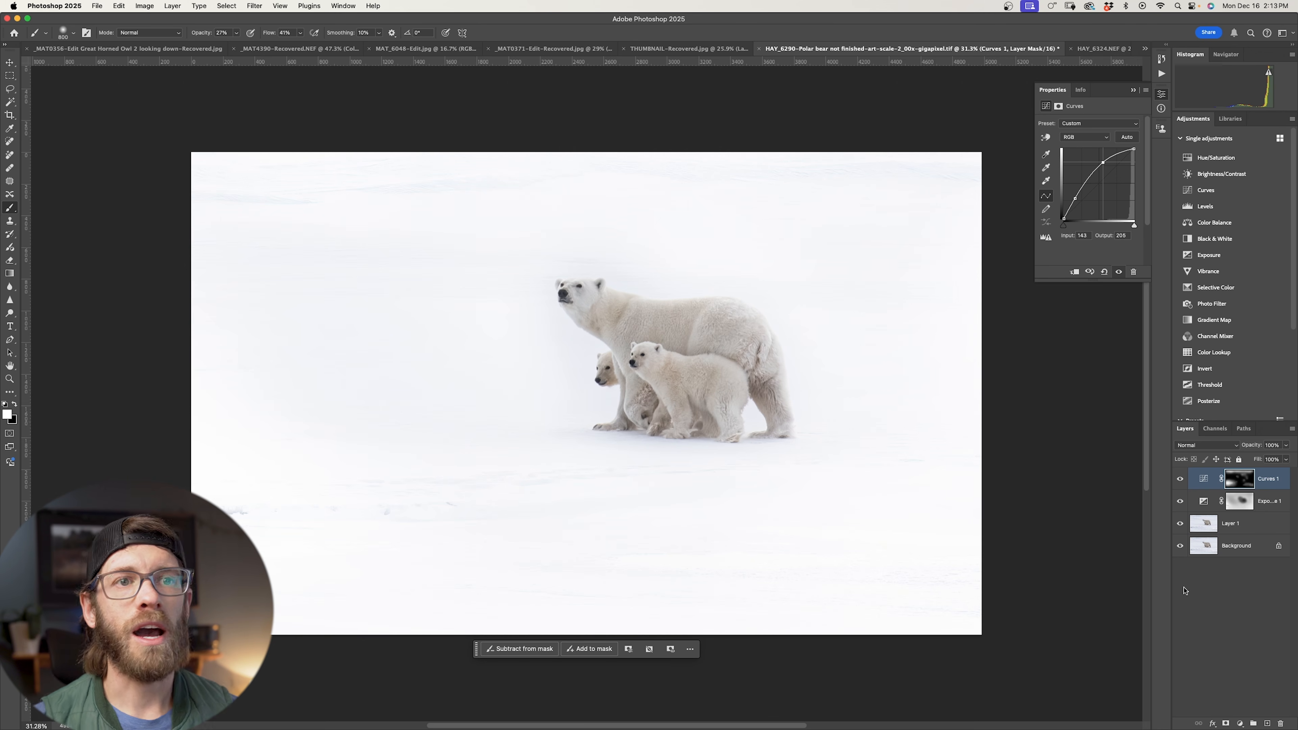
- Add a Brightness/Contrast adjustment layer with brightness 9 and contrast 73
{"action": "left_click", "coordinate": [1240, 723]}
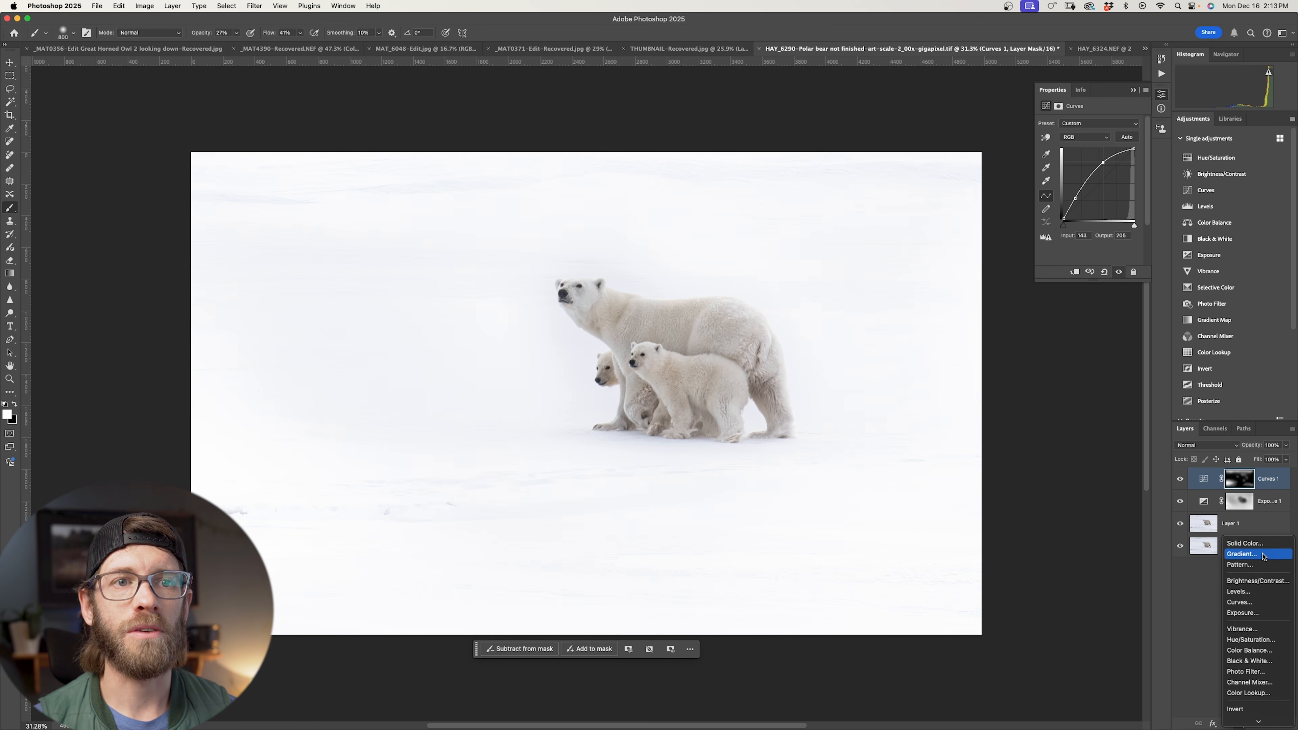
{"action": "left_click", "coordinate": [1260, 581]}
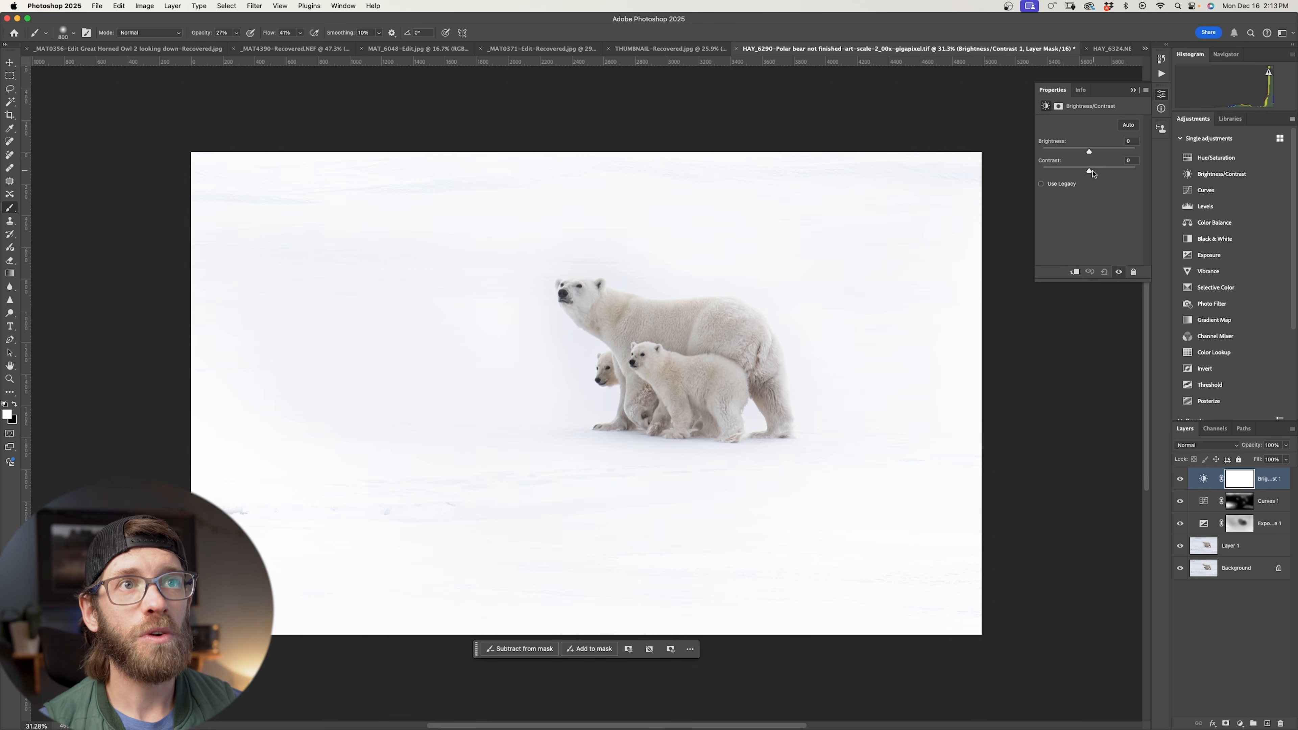
{"action": "left_click_drag", "start_coordinate": [1089, 172], "coordinate": [1116, 170]}
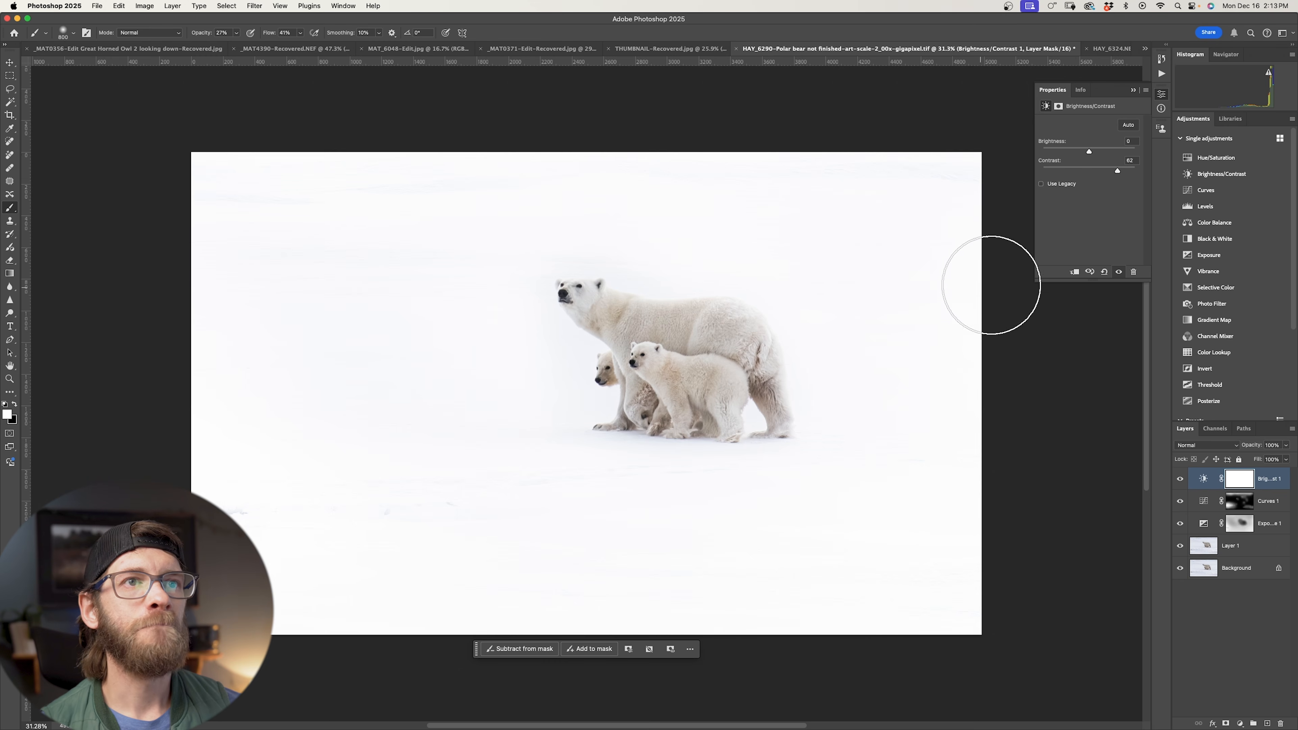
{"action": "left_click_drag", "start_coordinate": [1090, 152], "coordinate": [1099, 153]}
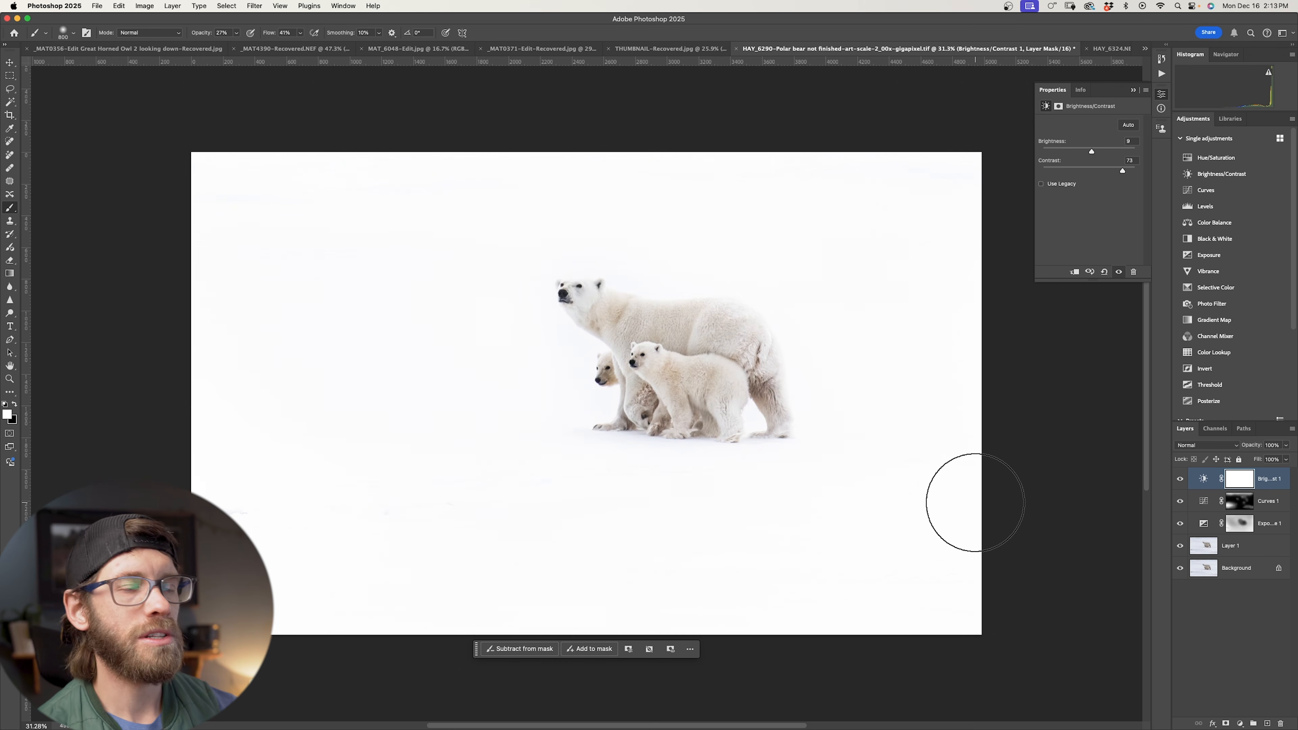
- Compare the image with the Brightness/Contrast effect shown and hidden by inverting its mask repeatedly, leaving the mask black
{"action": "key", "text": "super+i"}
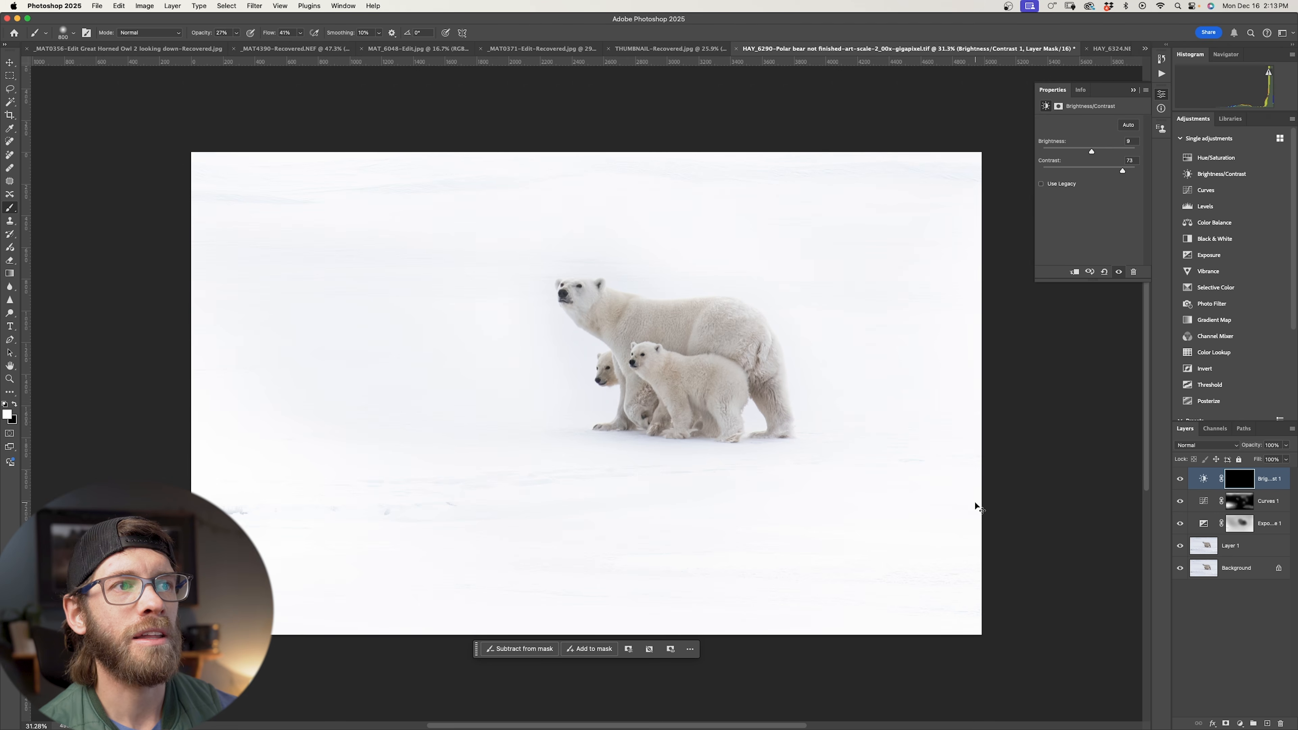
{"action": "key", "text": "super+i"}
{"action": "key", "text": "super+i"}
{"action": "key", "text": "super+i"}
{"action": "key", "text": "super+i"}
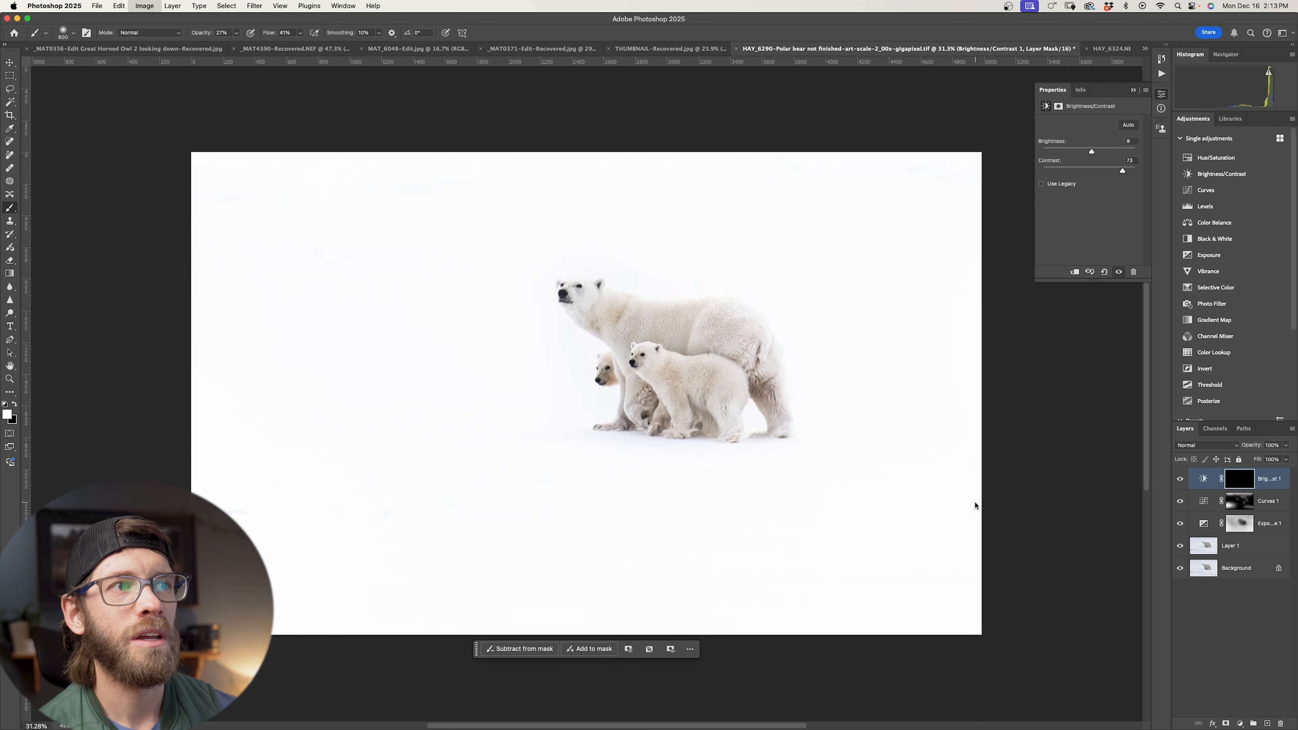
{"action": "key", "text": "super+i"}
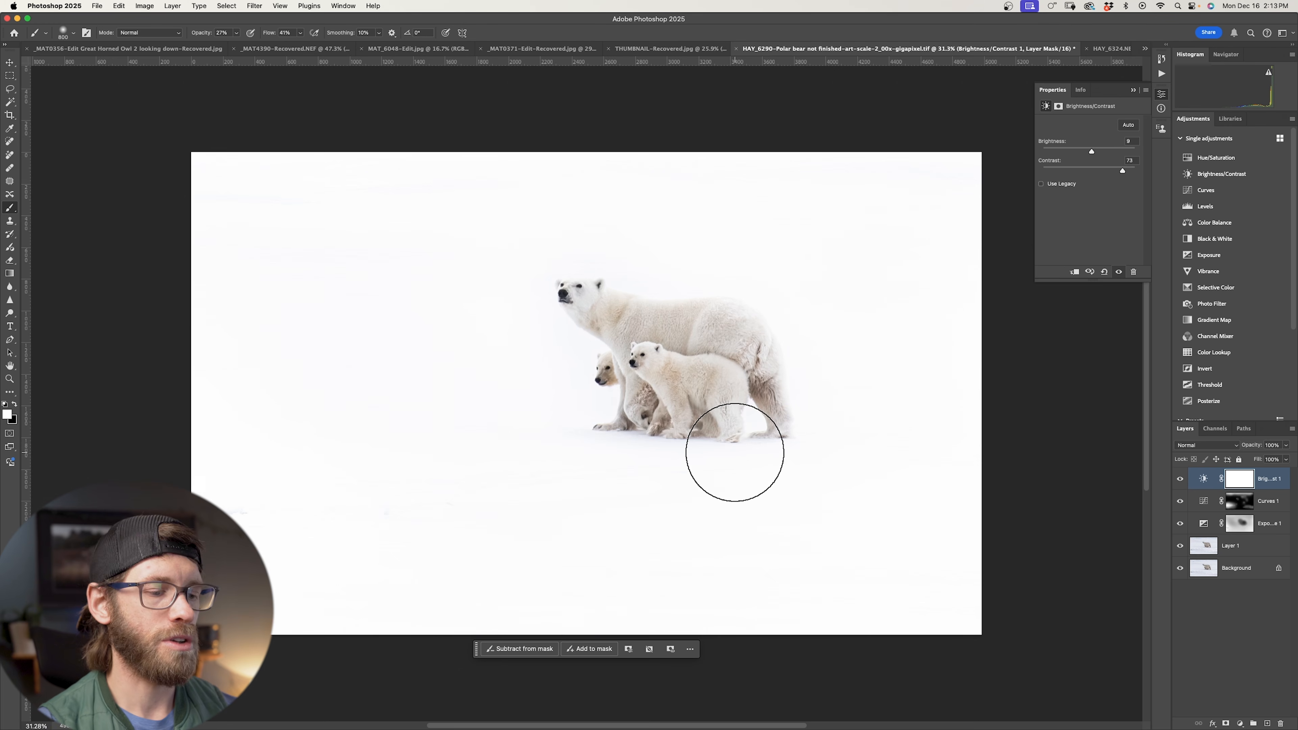
{"action": "key", "text": "super+i"}
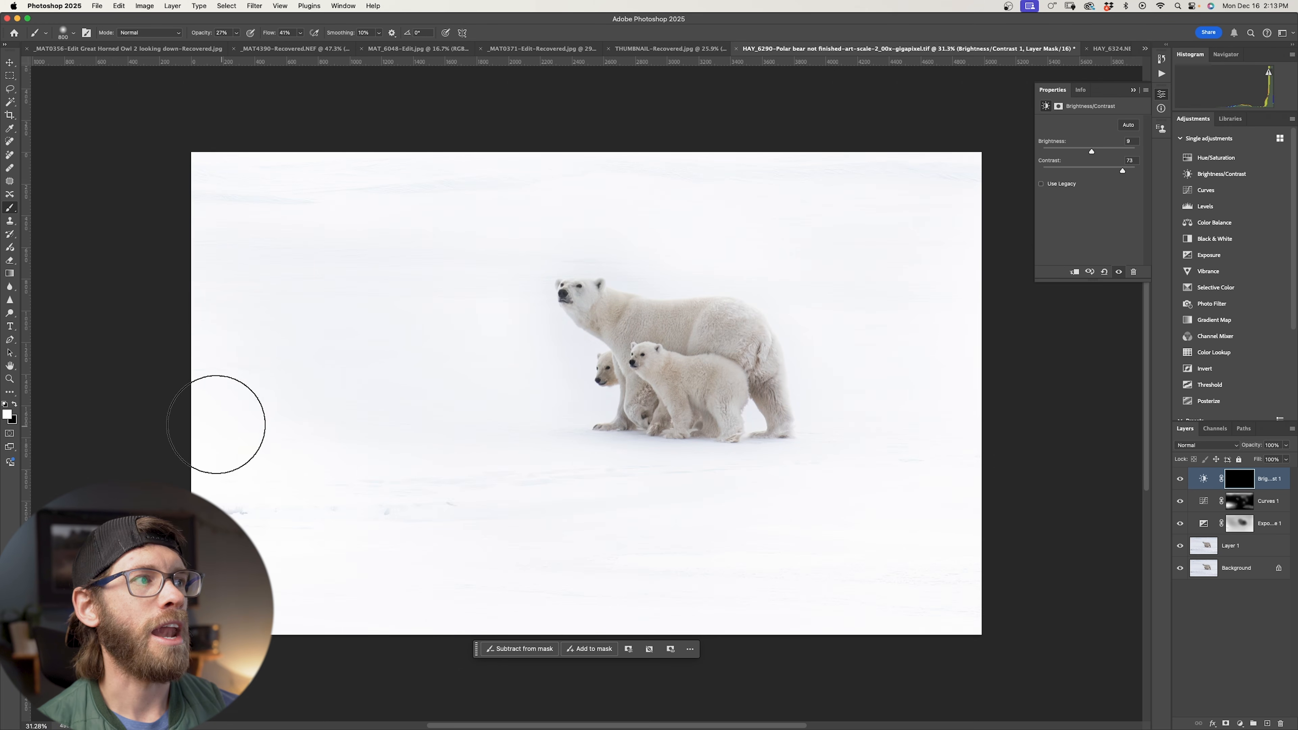
- Paint white on the Brightness/Contrast mask over the bears at 38% brush opacity, using brush sizes 400 and 600
{"action": "key", "text": "bracketleft"}
{"action": "key", "text": "bracketleft"}
{"action": "key", "text": "bracketleft"}
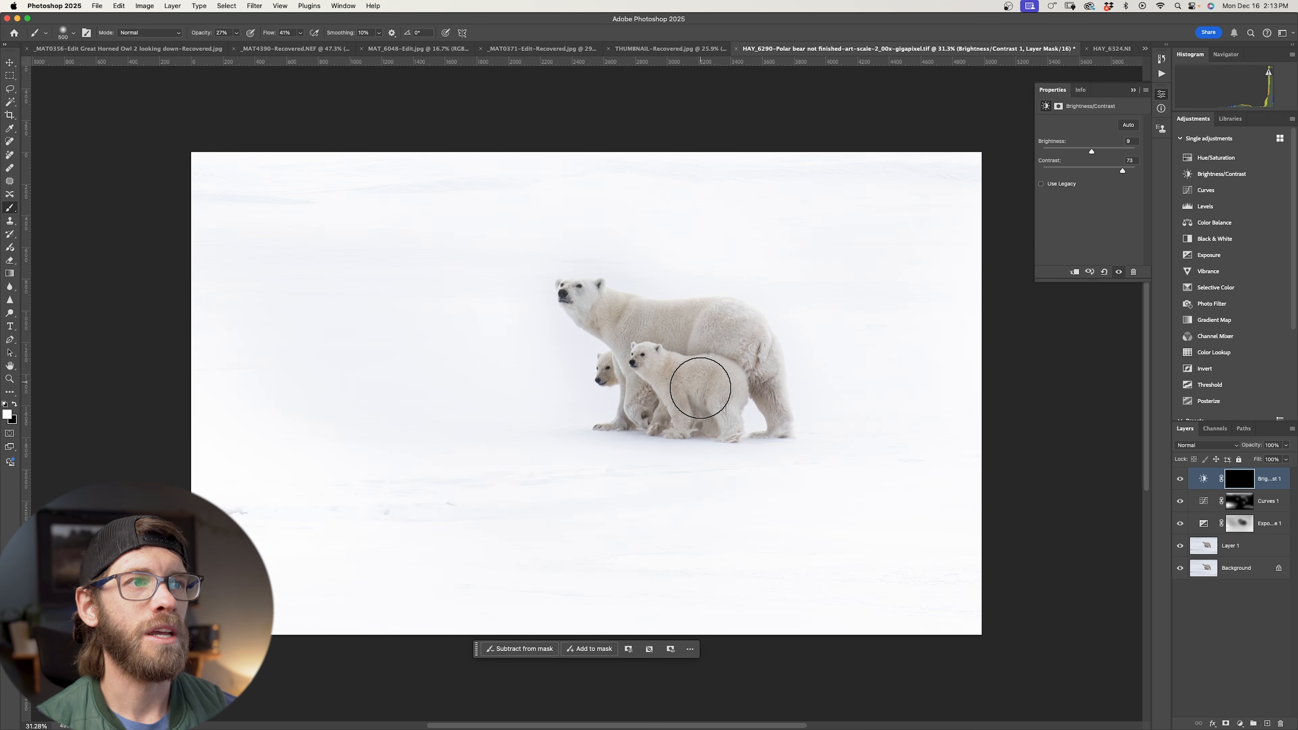
{"action": "key", "text": "bracketright"}
{"action": "key", "text": "bracketright"}
{"action": "key", "text": "super+plus"}
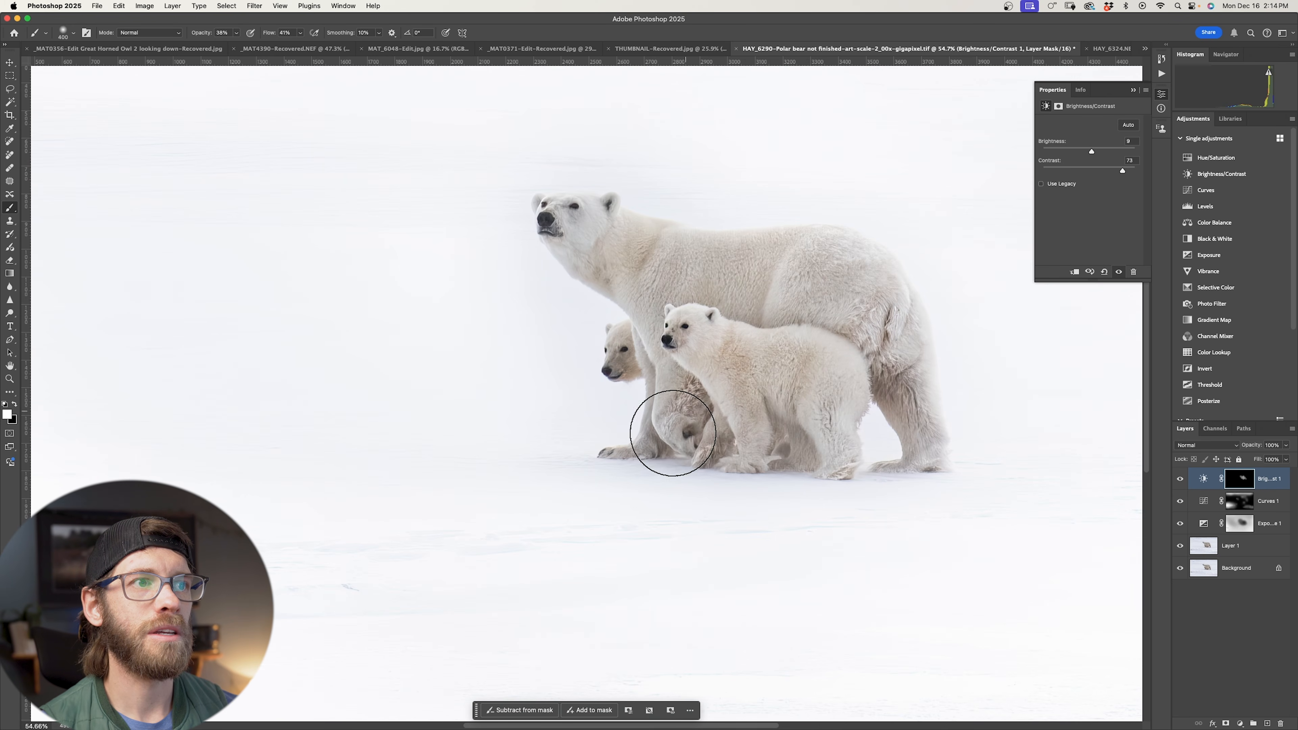
{"action": "key", "text": "bracketright"}
{"action": "key", "text": "bracketright"}
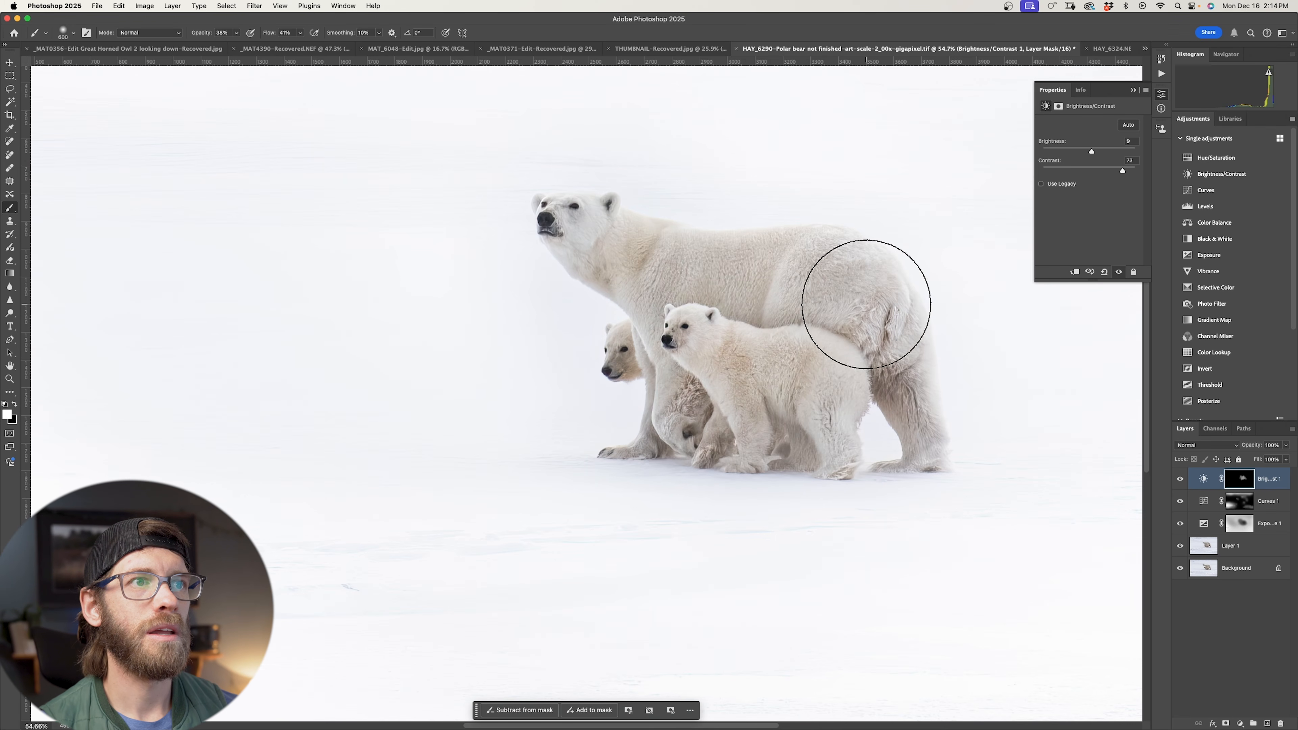
{"action": "key", "text": "super+minus"}
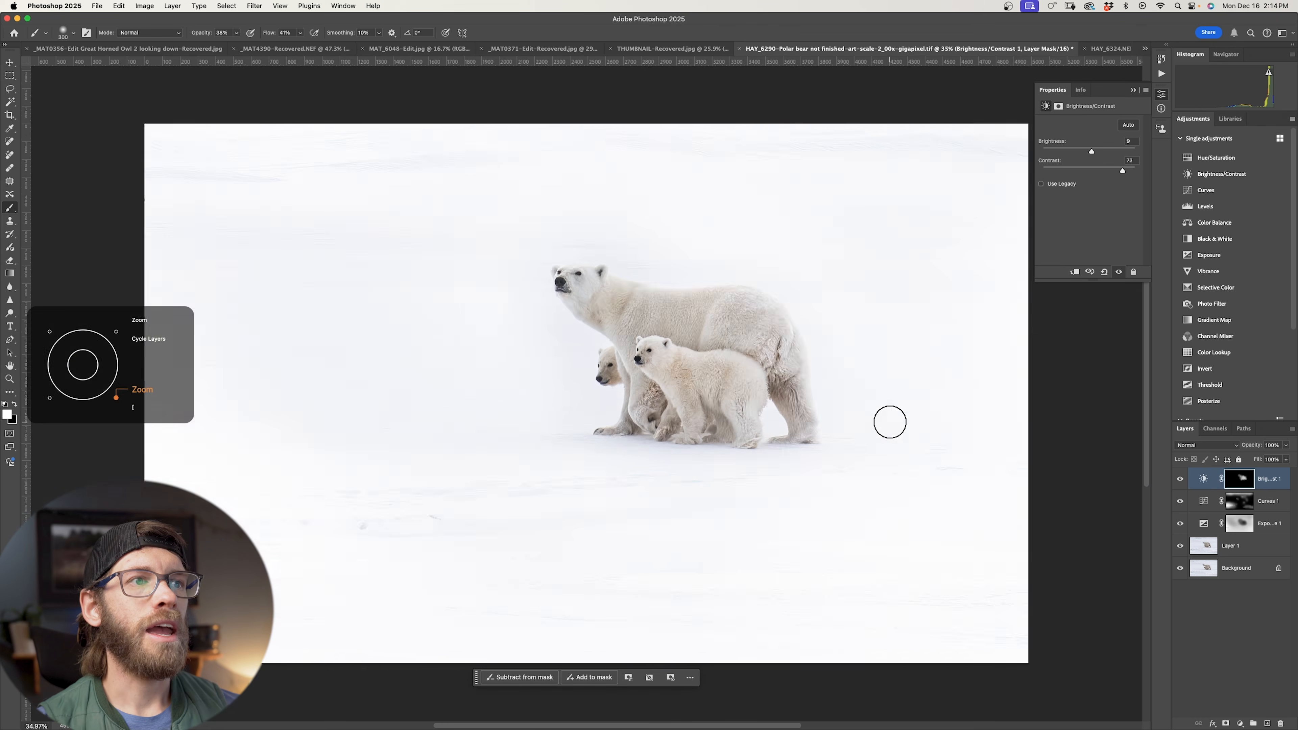
{"action": "key", "text": "bracketleft"}
{"action": "key", "text": "bracketleft"}
{"action": "key", "text": "bracketleft"}
{"action": "scroll", "coordinate": [883, 434], "scroll_direction": "up", "scroll_amount": 3}
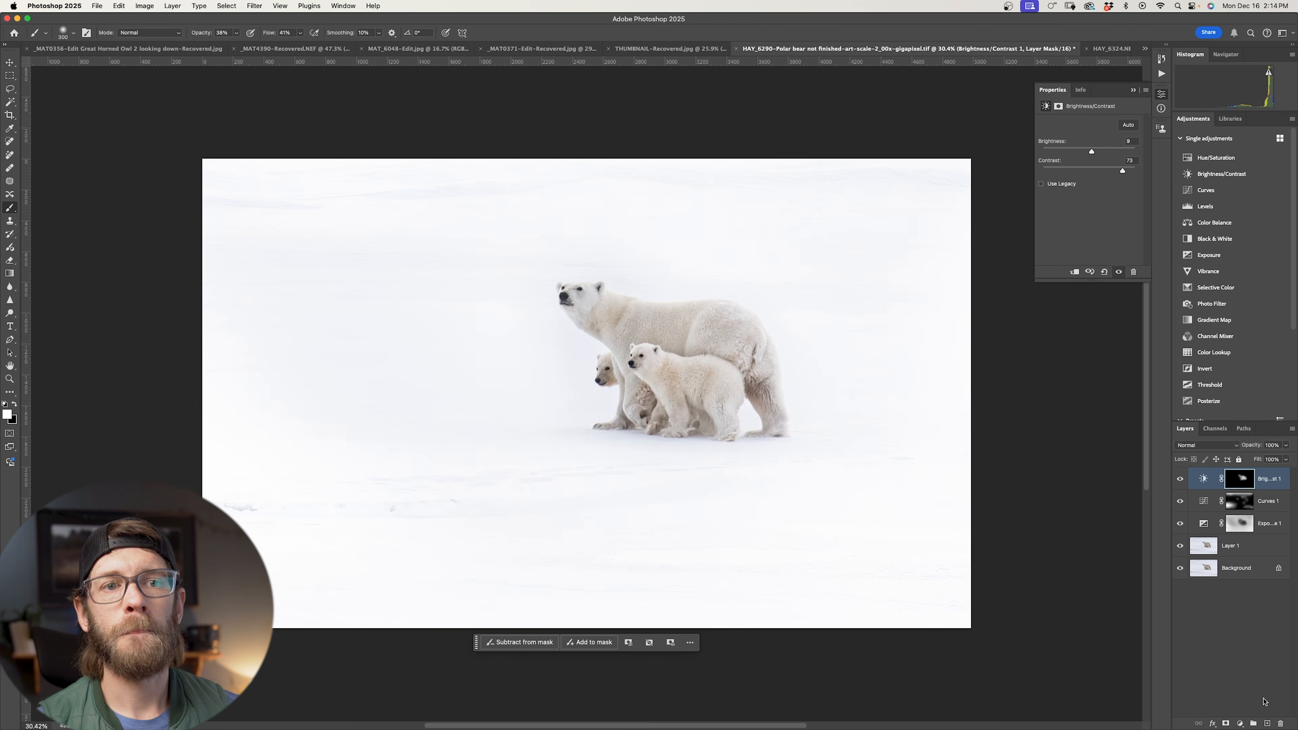
- Add a Solid Color fill layer above the Brightness/Contrast layer in neutral grey #6a6a6a
{"action": "left_click", "coordinate": [1241, 724]}
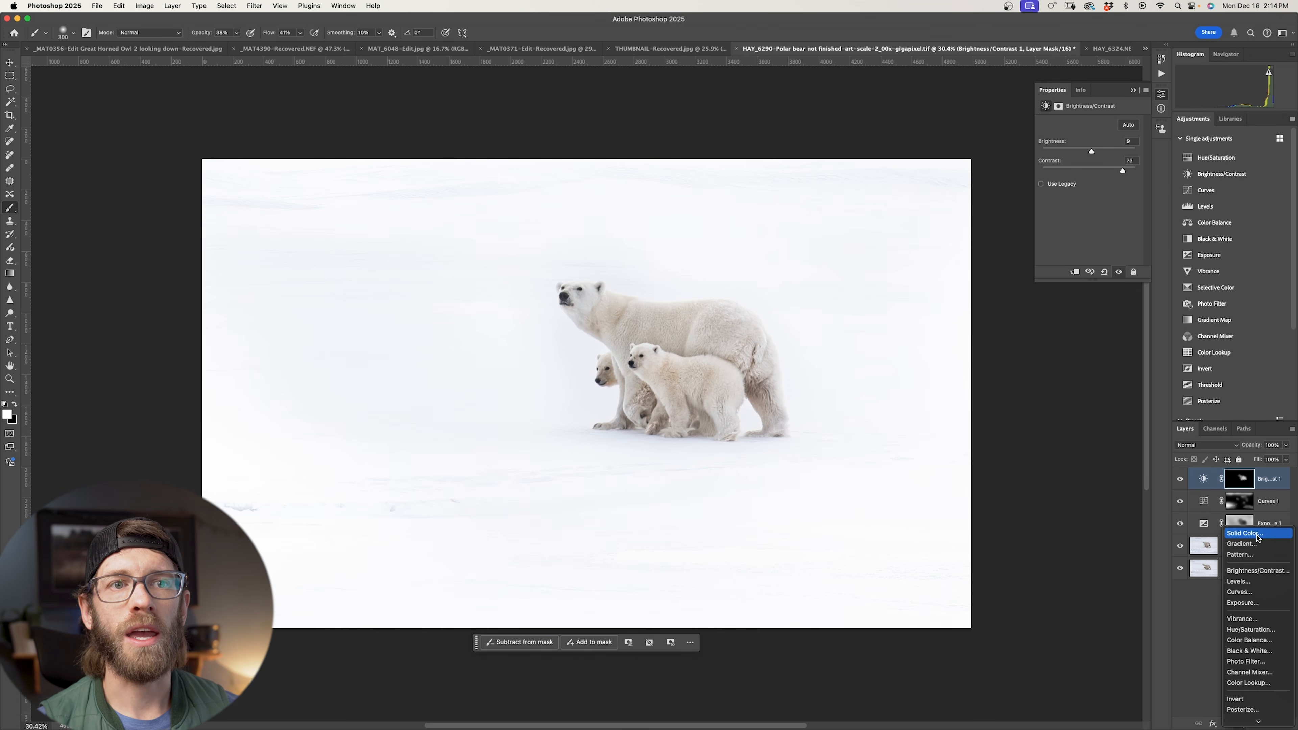
{"action": "left_click", "coordinate": [1230, 687]}
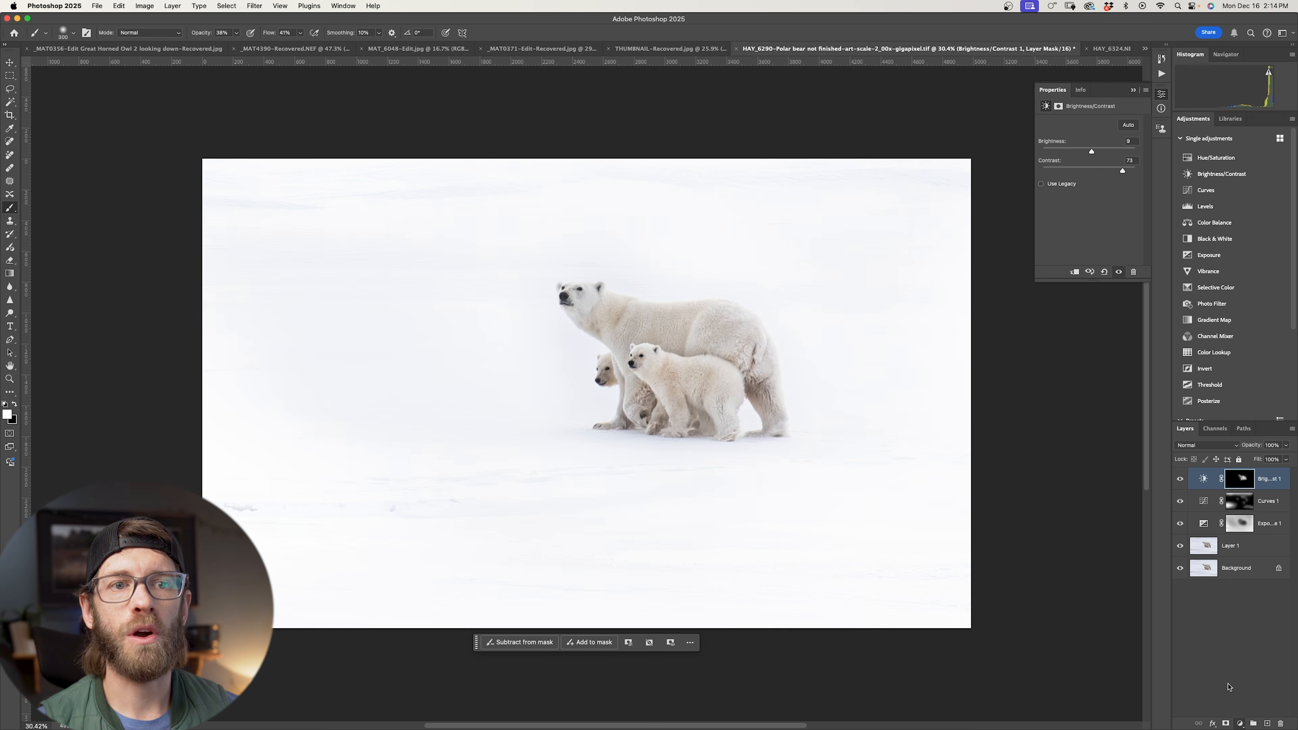
{"action": "left_click", "coordinate": [1240, 723]}
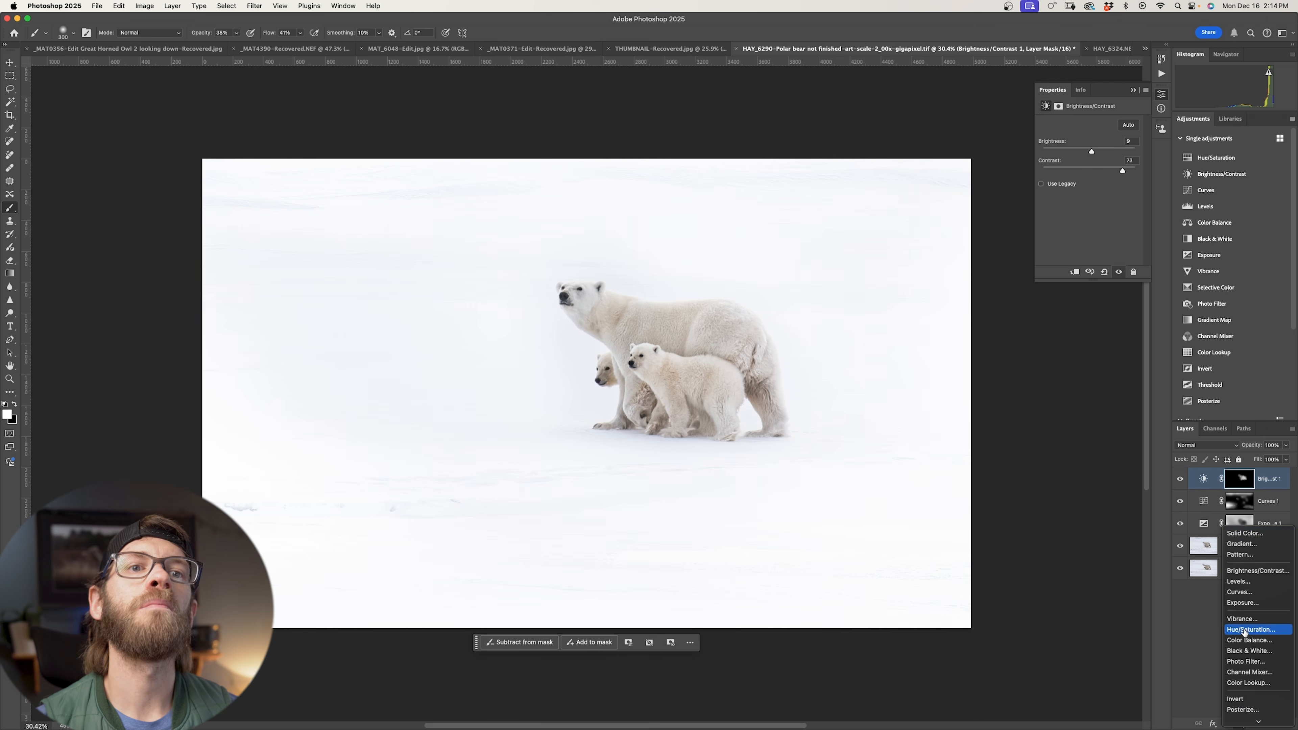
{"action": "left_click", "coordinate": [1245, 534]}
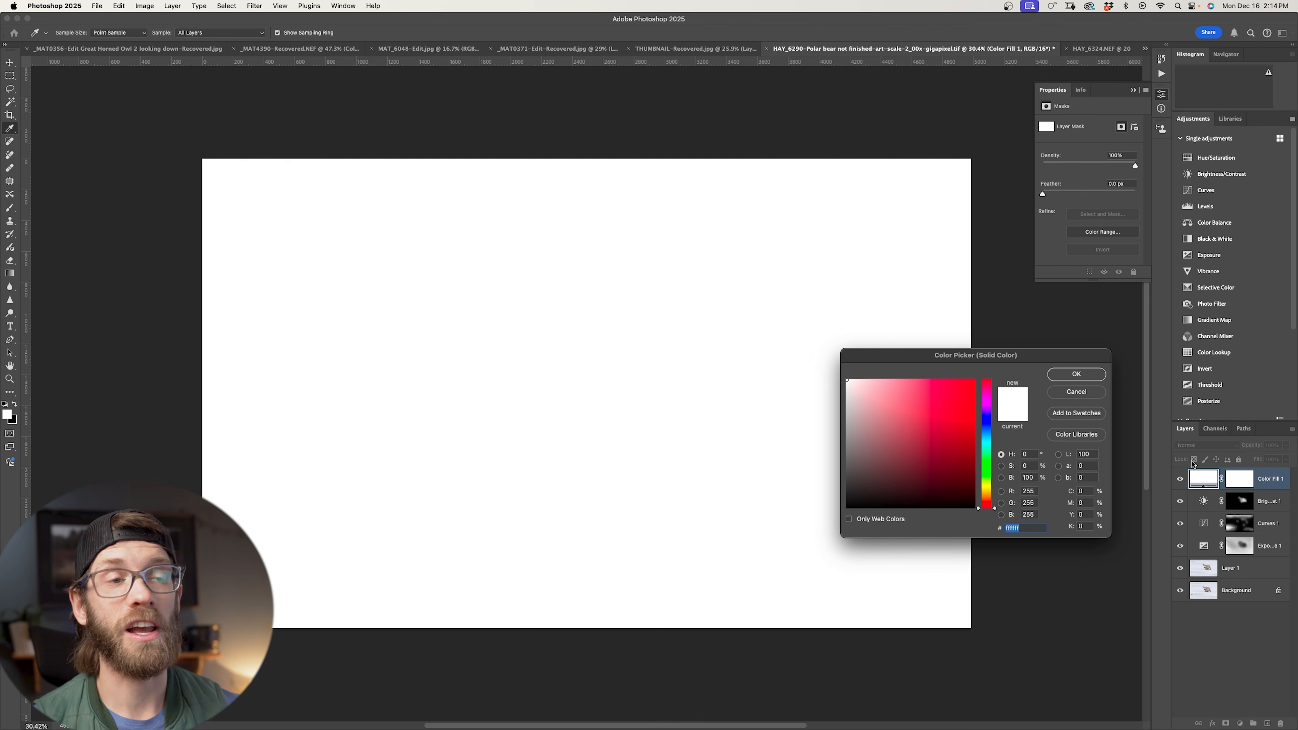
{"action": "left_click_drag", "start_coordinate": [862, 443], "coordinate": [837, 449]}
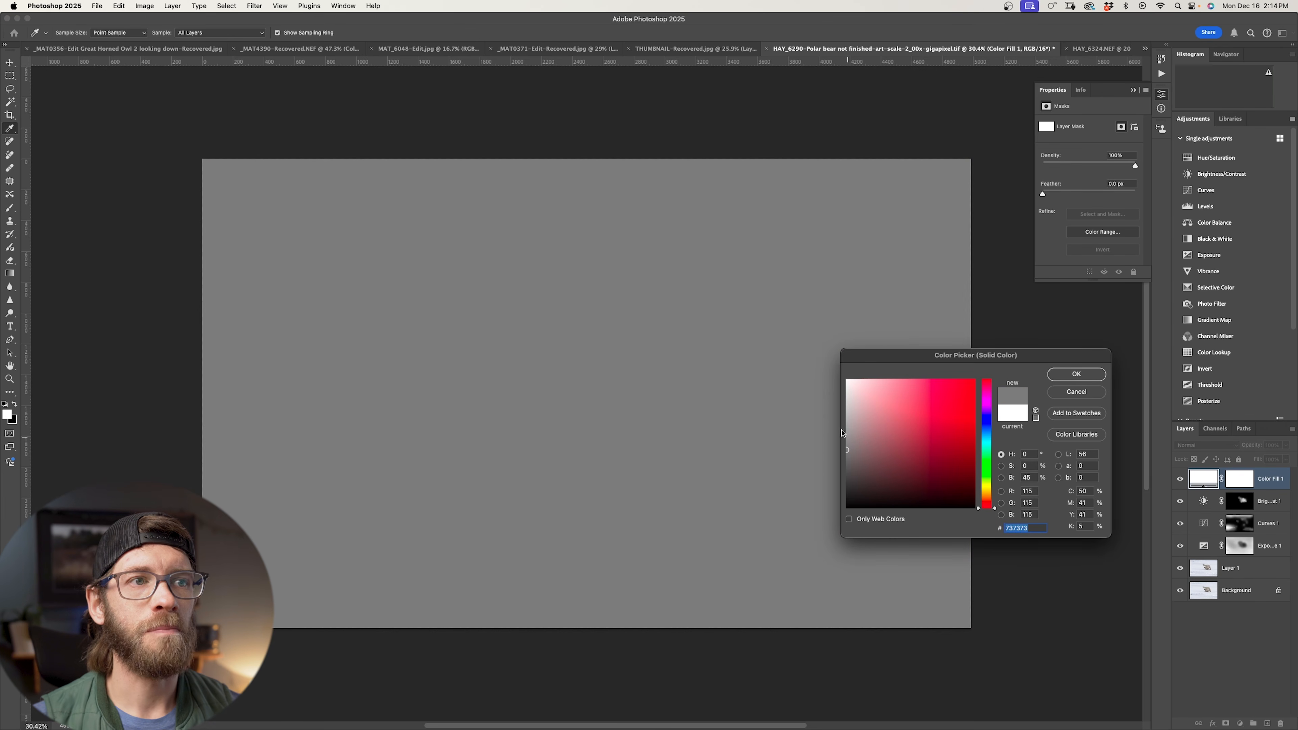
{"action": "mouse_move", "coordinate": [838, 450]}
{"action": "left_mouse_down"}
{"action": "mouse_move", "coordinate": [825, 397]}
{"action": "mouse_move", "coordinate": [825, 454]}
{"action": "left_mouse_up"}
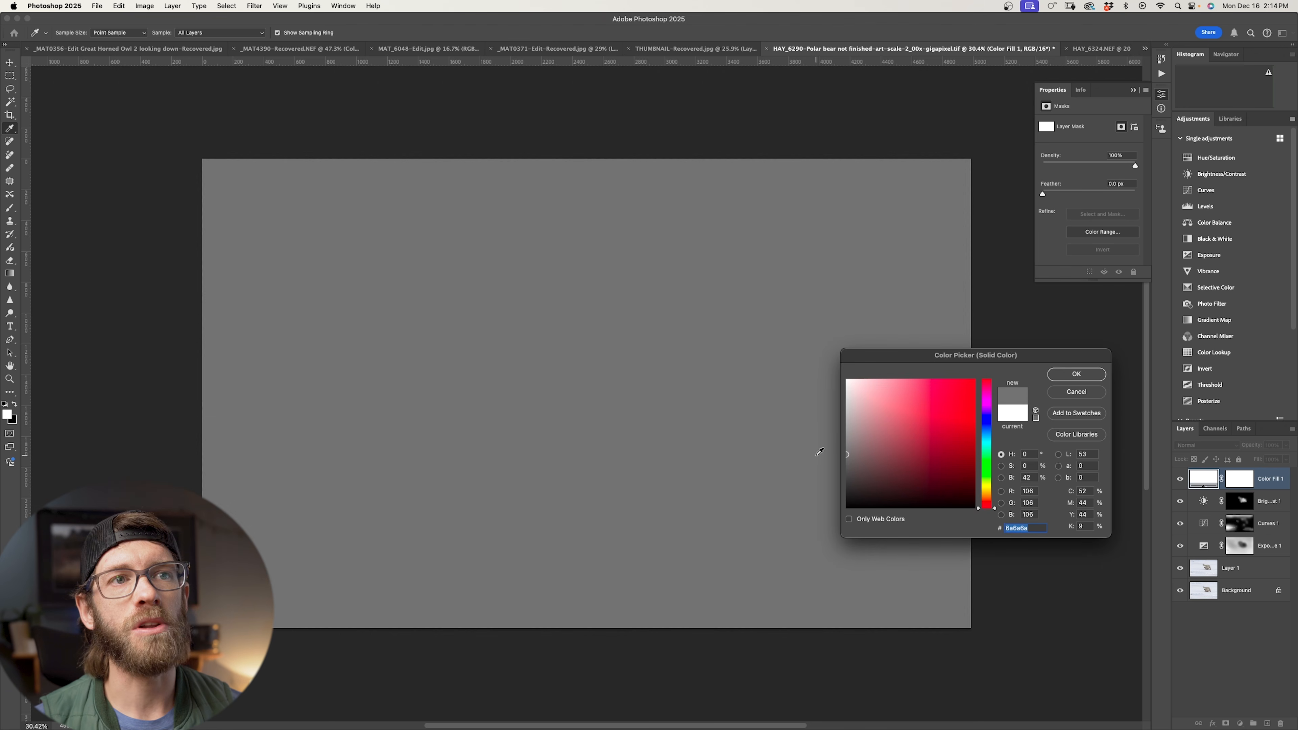
{"action": "left_click", "coordinate": [1073, 375]}
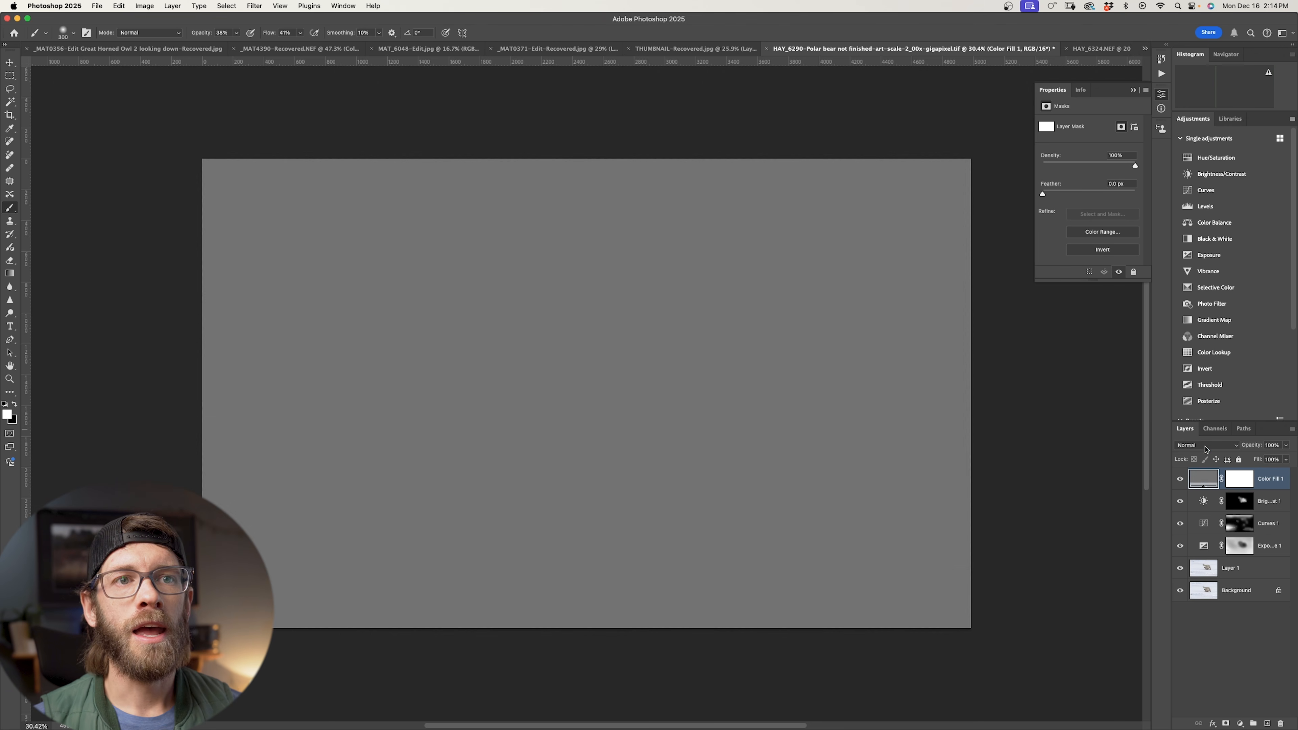
- Set the Color Fill layer's blend mode to Screen and invert its mask to black
{"action": "left_click", "coordinate": [1207, 446]}
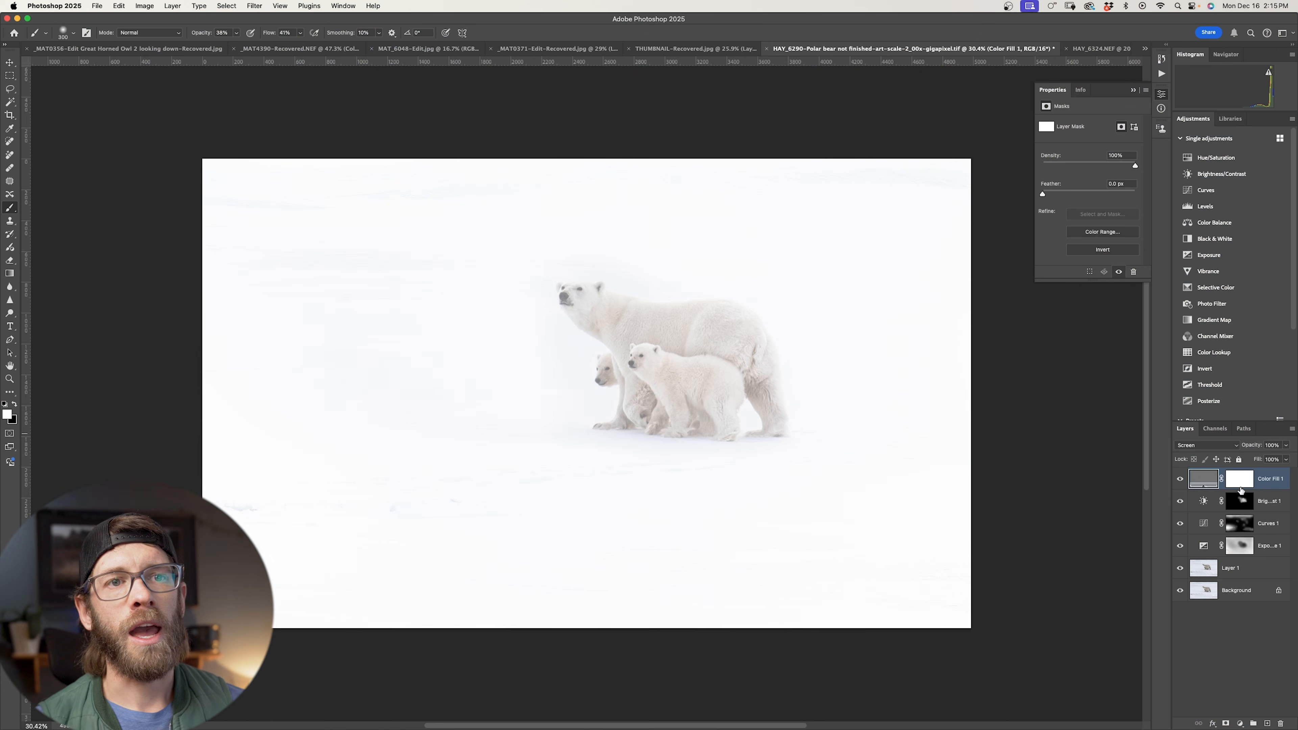
{"action": "left_click", "coordinate": [1239, 479]}
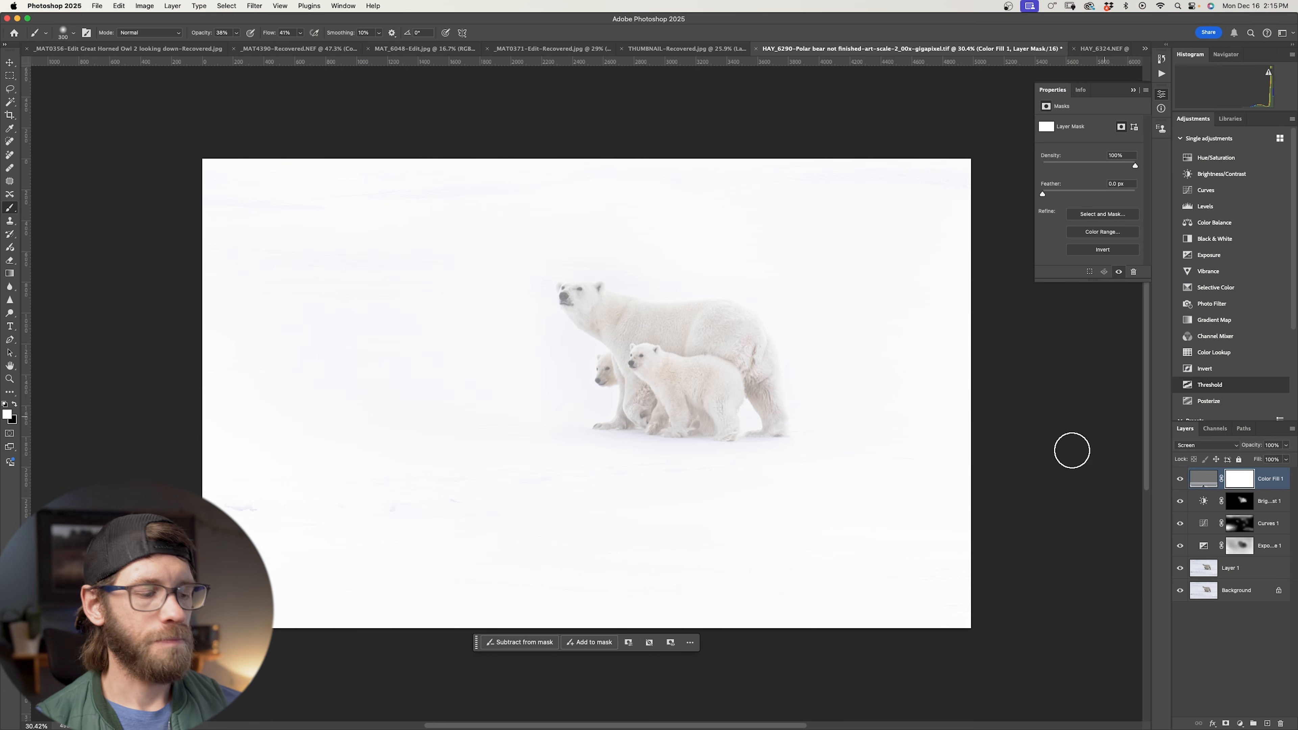
{"action": "key", "text": "super+i"}
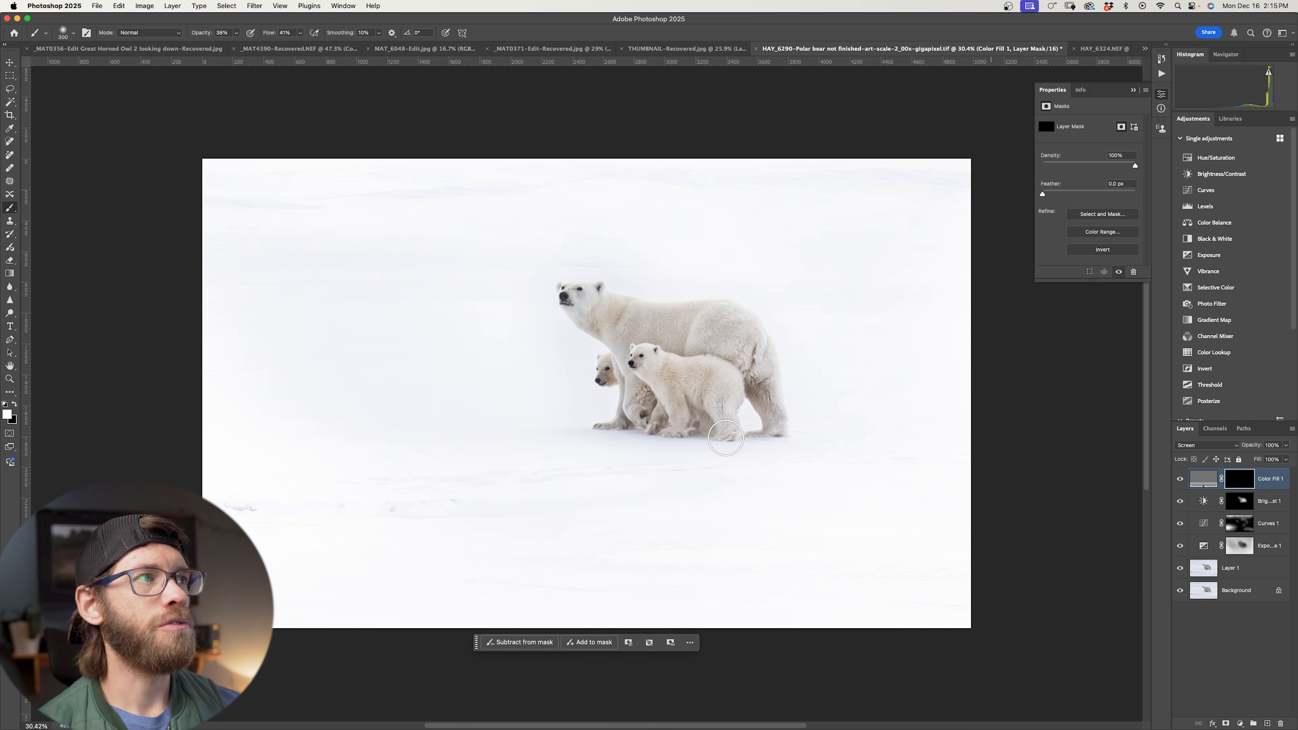
- Paint white on the Color Fill mask over the snow beneath the bears and around their feet with a size 900 brush
{"action": "key", "text": "super+="}
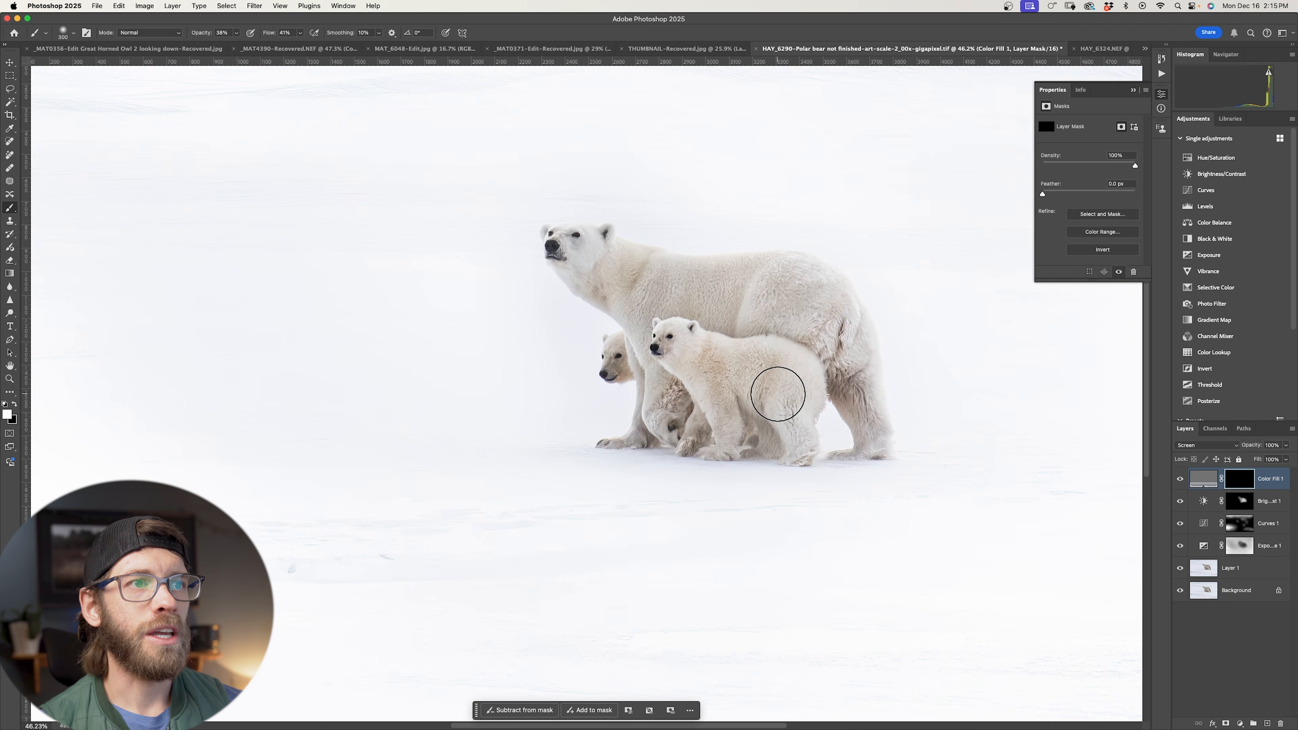
{"action": "key", "text": "]"}
{"action": "key", "text": "]"}
{"action": "key", "text": "]"}
{"action": "key", "text": "]"}
{"action": "key", "text": "]"}
{"action": "key", "text": "]"}
{"action": "key", "text": "]"}
{"action": "key", "text": "]"}
{"action": "key", "text": "]"}
{"action": "key", "text": "]"}
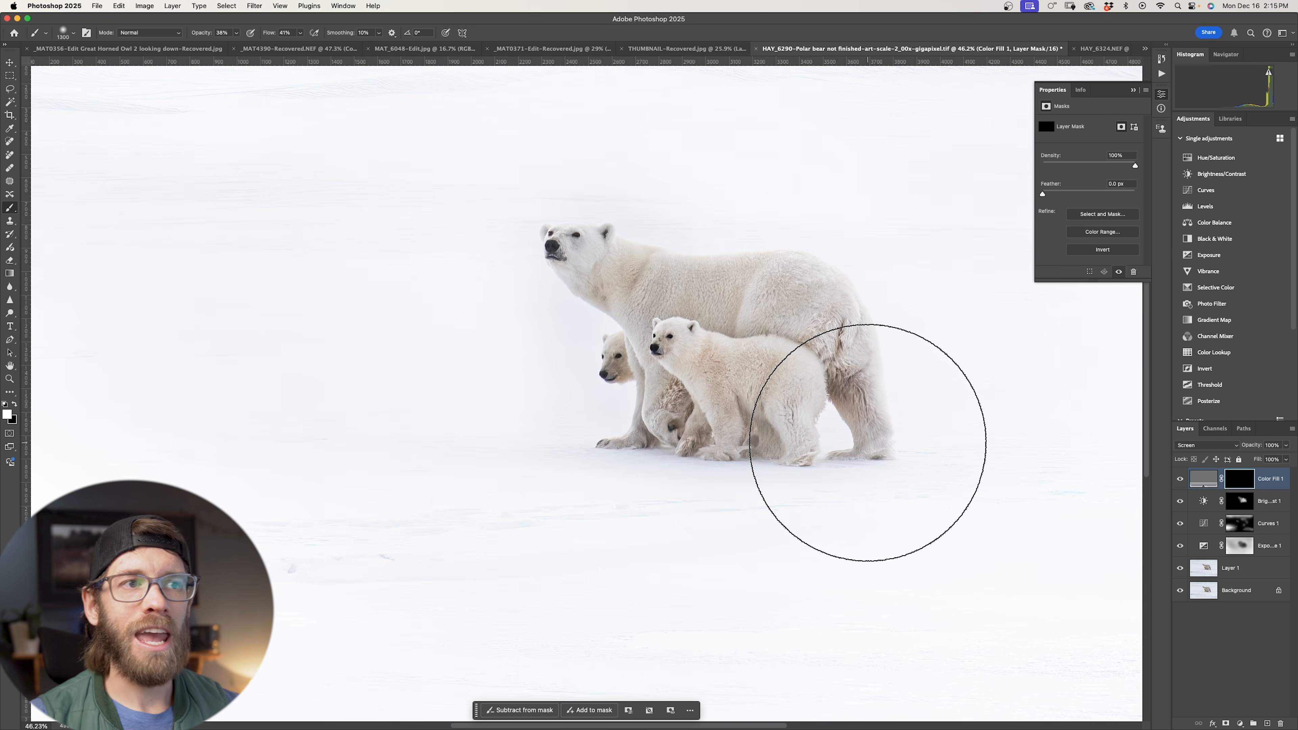
{"action": "key", "text": "["}
{"action": "key", "text": "["}
{"action": "key", "text": "["}
{"action": "key", "text": "["}
{"action": "left_click_drag", "start_coordinate": [911, 420], "coordinate": [495, 481]}
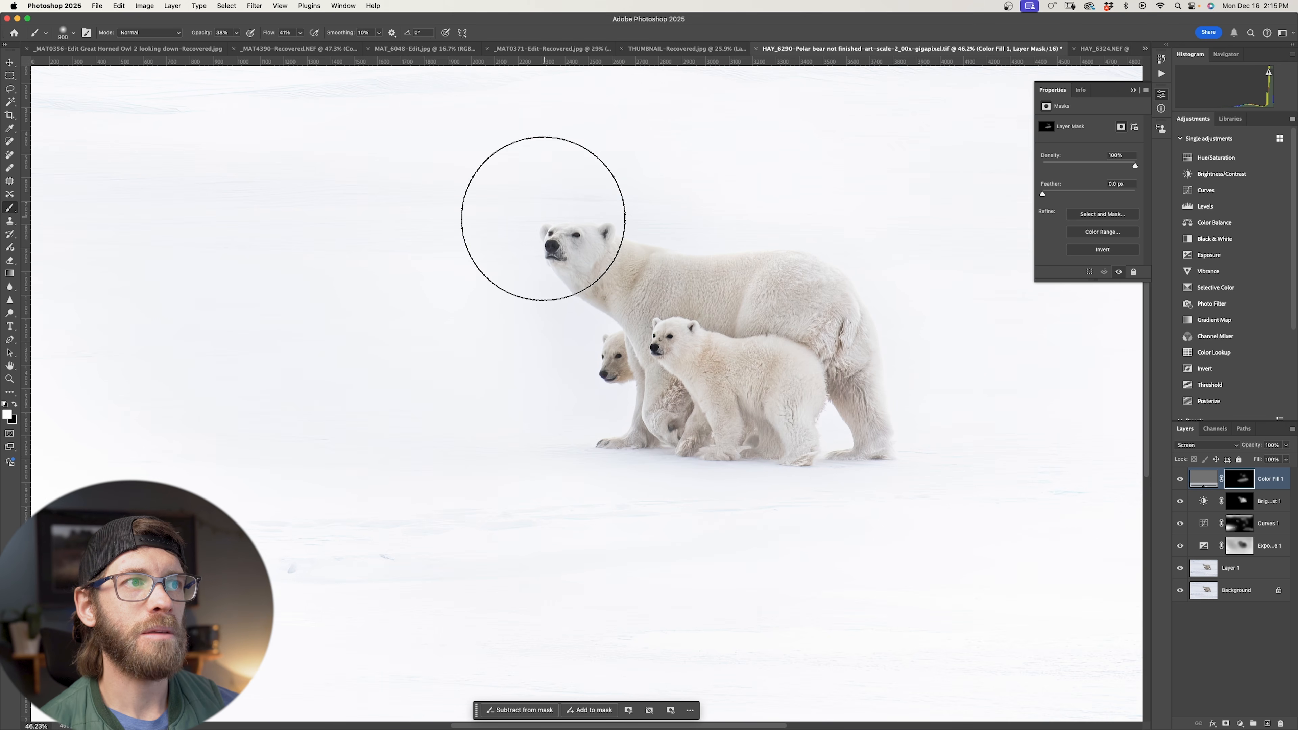
- Extend the white painting on the Color Fill mask across the surrounding snow with a size 1000 brush
{"action": "key", "text": "["}
{"action": "key", "text": "["}
{"action": "key", "text": "["}
{"action": "key", "text": "["}
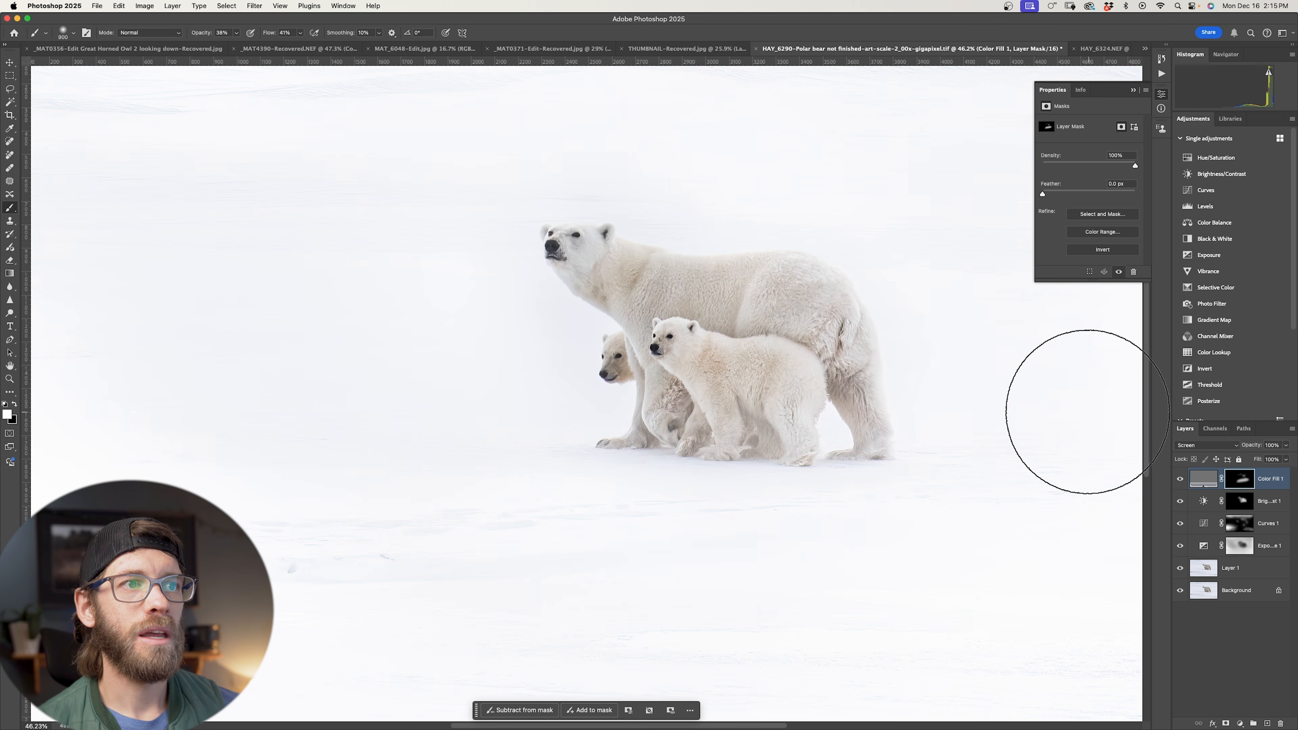
{"action": "scroll", "coordinate": [1056, 416], "scroll_direction": "down", "scroll_amount": 5}
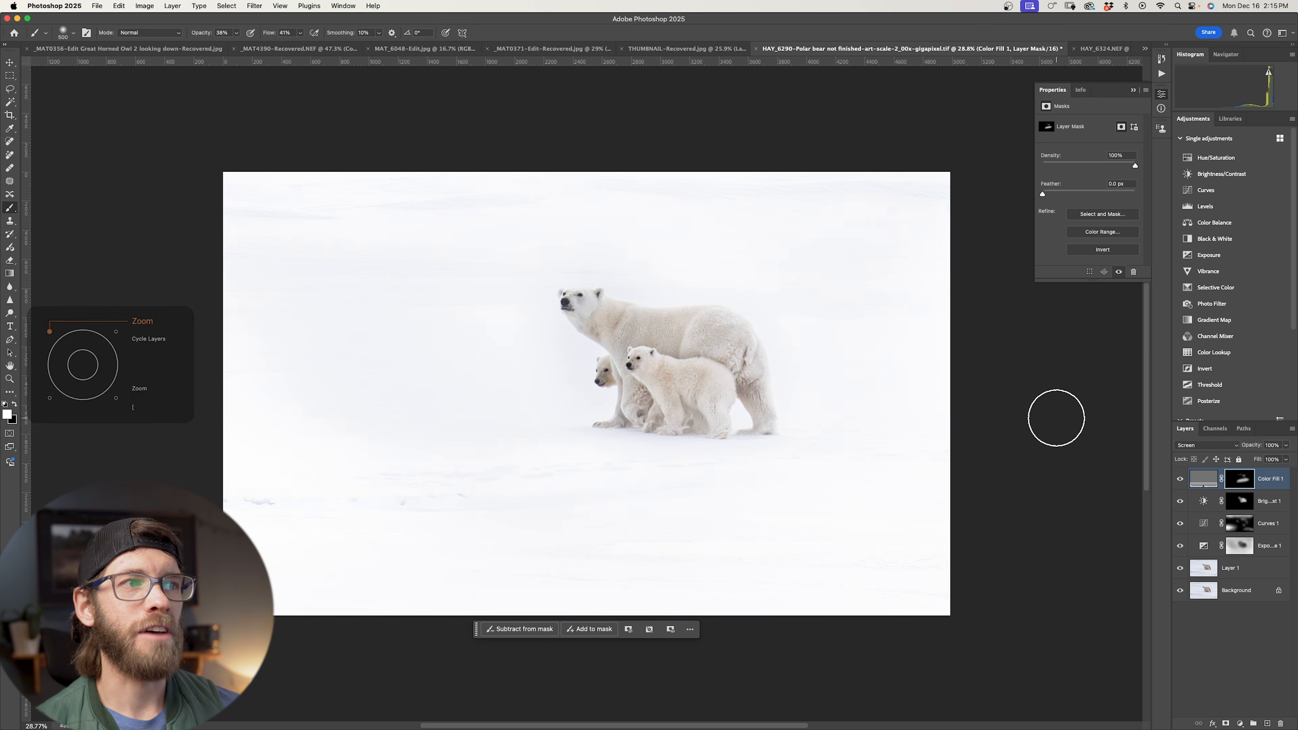
{"action": "key", "text": "]"}
{"action": "key", "text": "]"}
{"action": "key", "text": "]"}
{"action": "key", "text": "]"}
{"action": "key", "text": "]"}
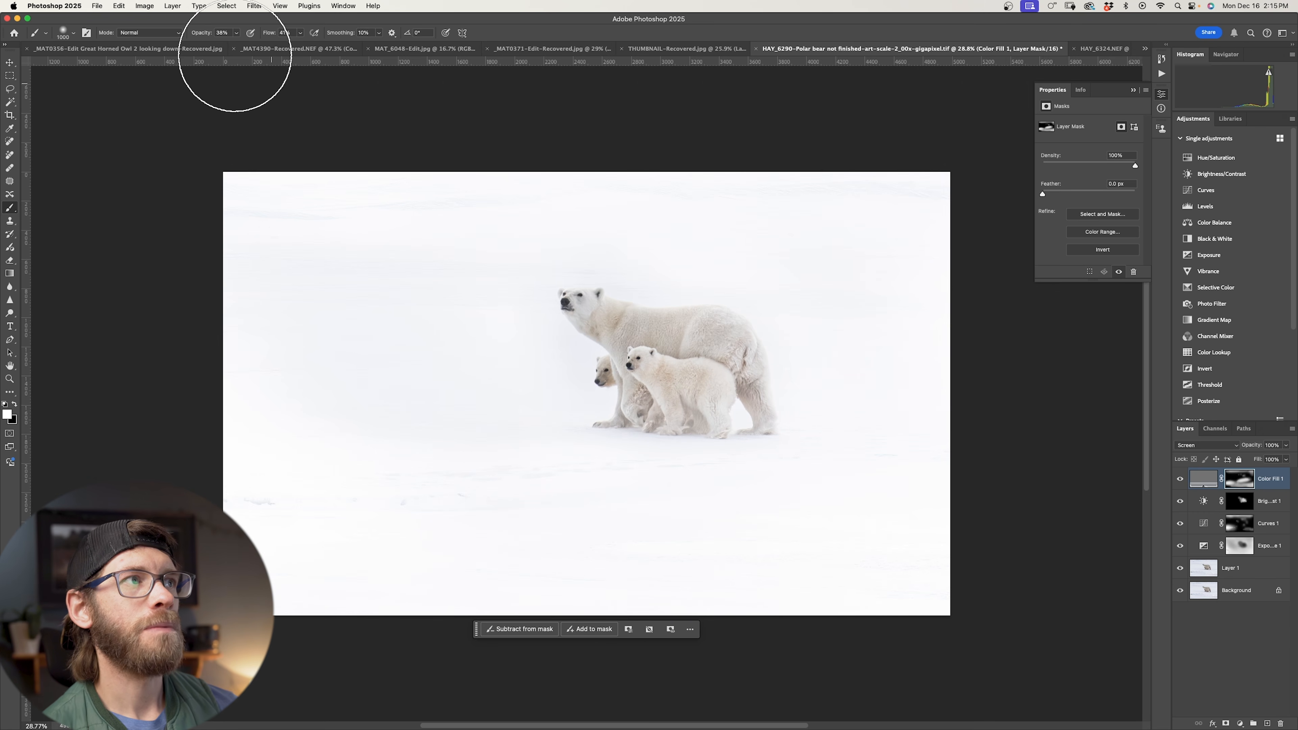
- Raise the brush opacity to 92% and paint white on the Color Fill mask over the snow just below the bears
{"action": "left_click_drag", "start_coordinate": [257, 44], "coordinate": [263, 44]}
{"action": "mouse_move", "coordinate": [640, 464]}
{"action": "left_mouse_down"}
{"action": "mouse_move", "coordinate": [603, 447]}
{"action": "mouse_move", "coordinate": [550, 470]}
{"action": "left_mouse_up"}
{"action": "key", "text": "x"}
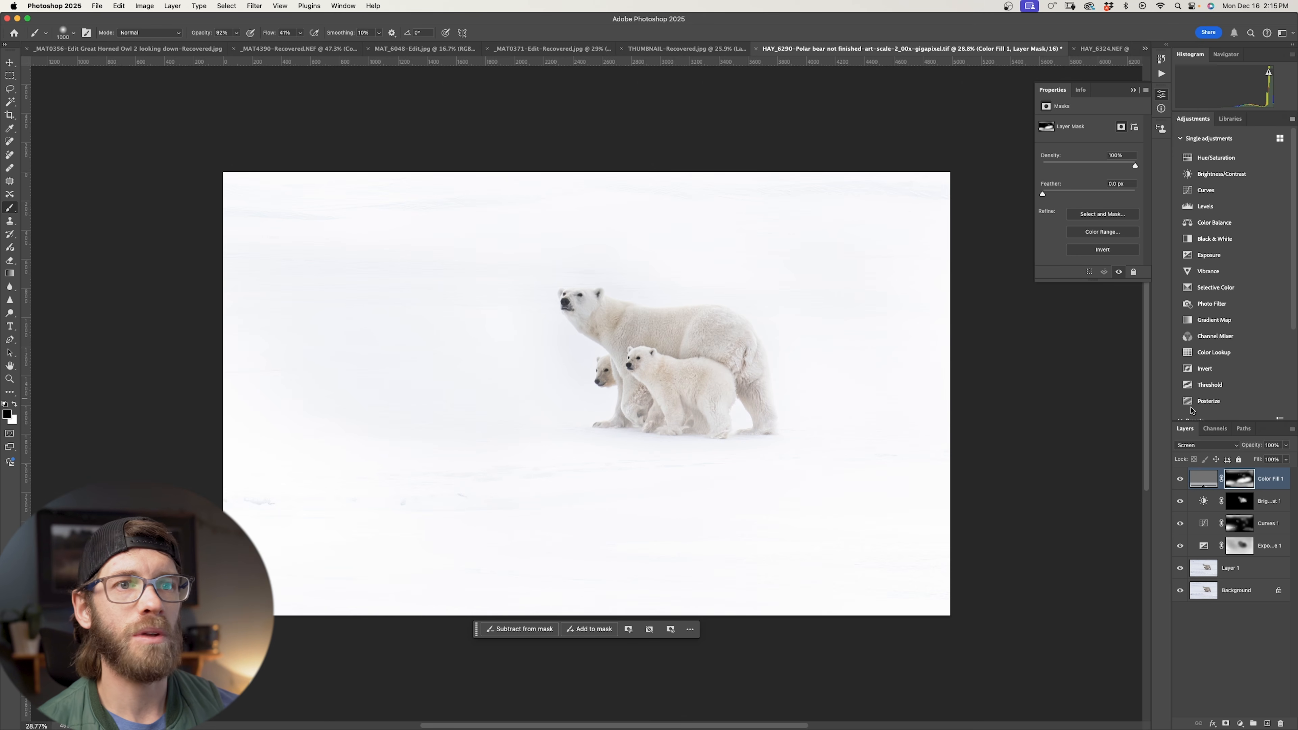
- Change the Color Fill layer's colour to a lighter neutral grey with RGB values of 169
{"action": "double_click", "coordinate": [1205, 477]}
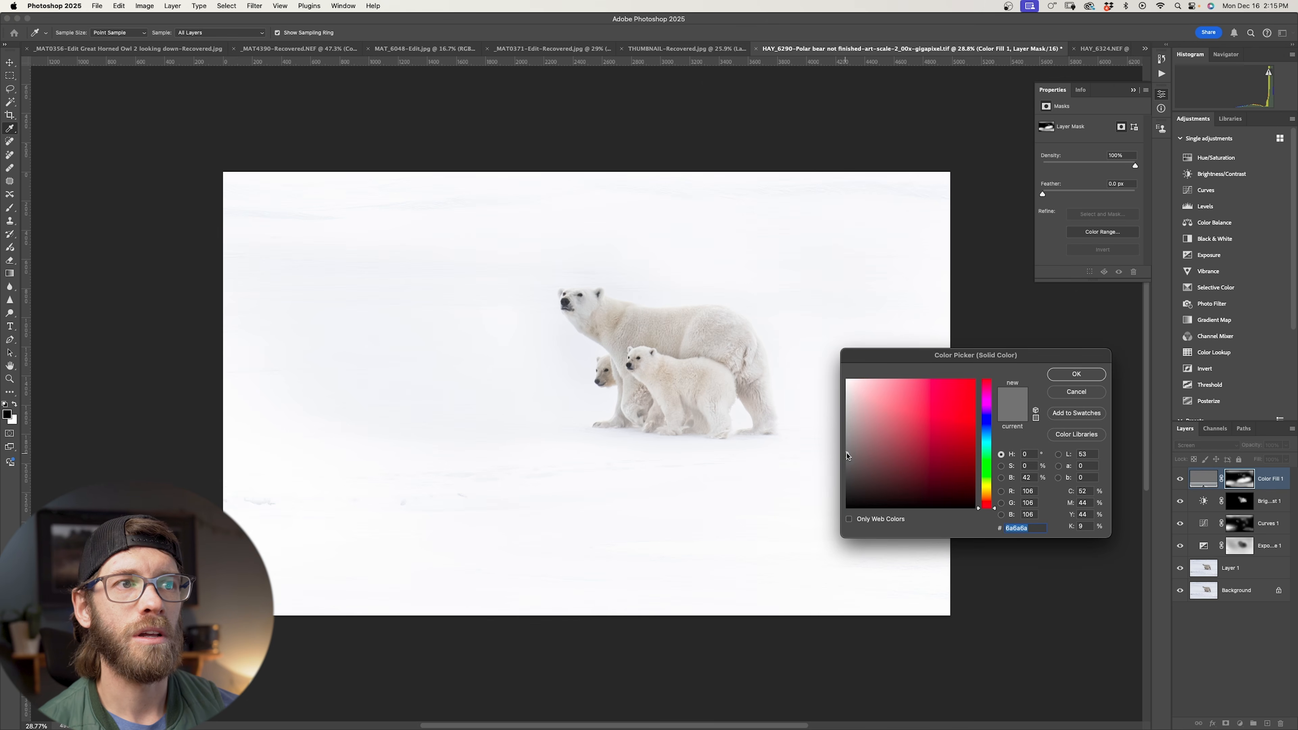
{"action": "left_click_drag", "start_coordinate": [846, 450], "coordinate": [845, 407]}
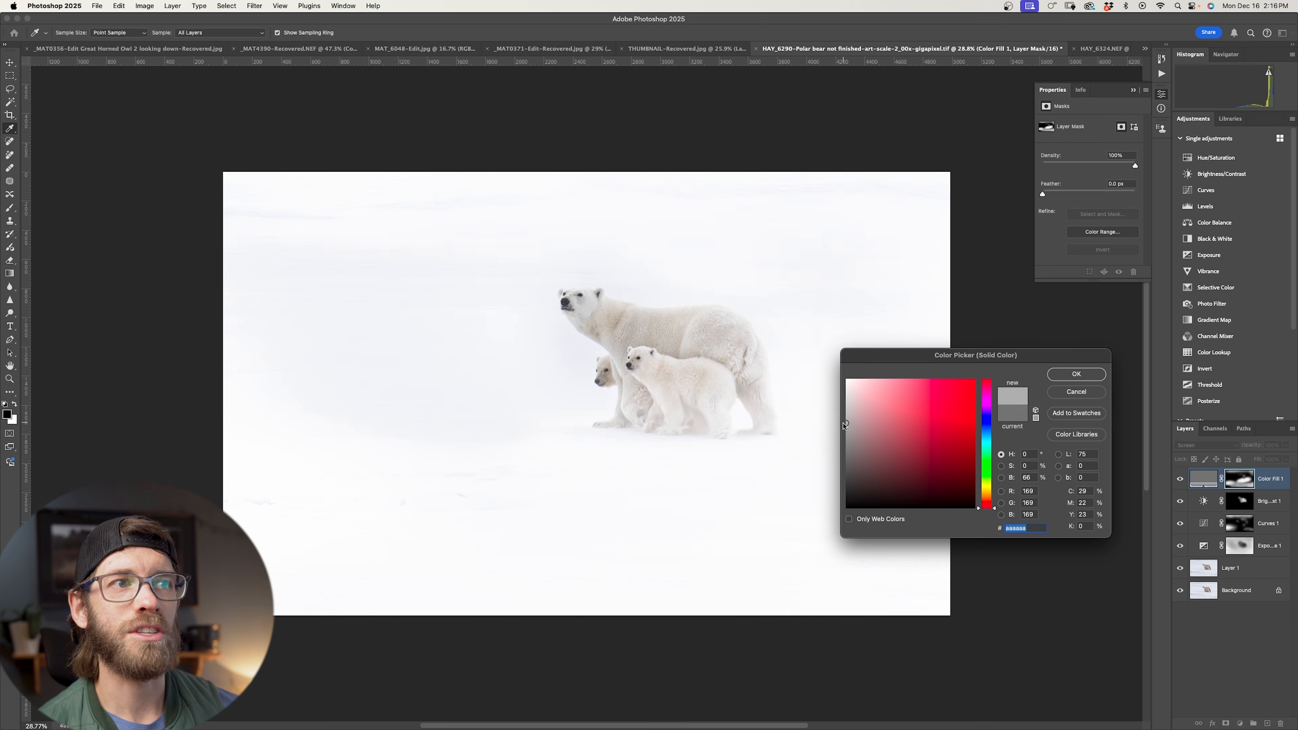
{"action": "left_click", "coordinate": [1079, 377]}
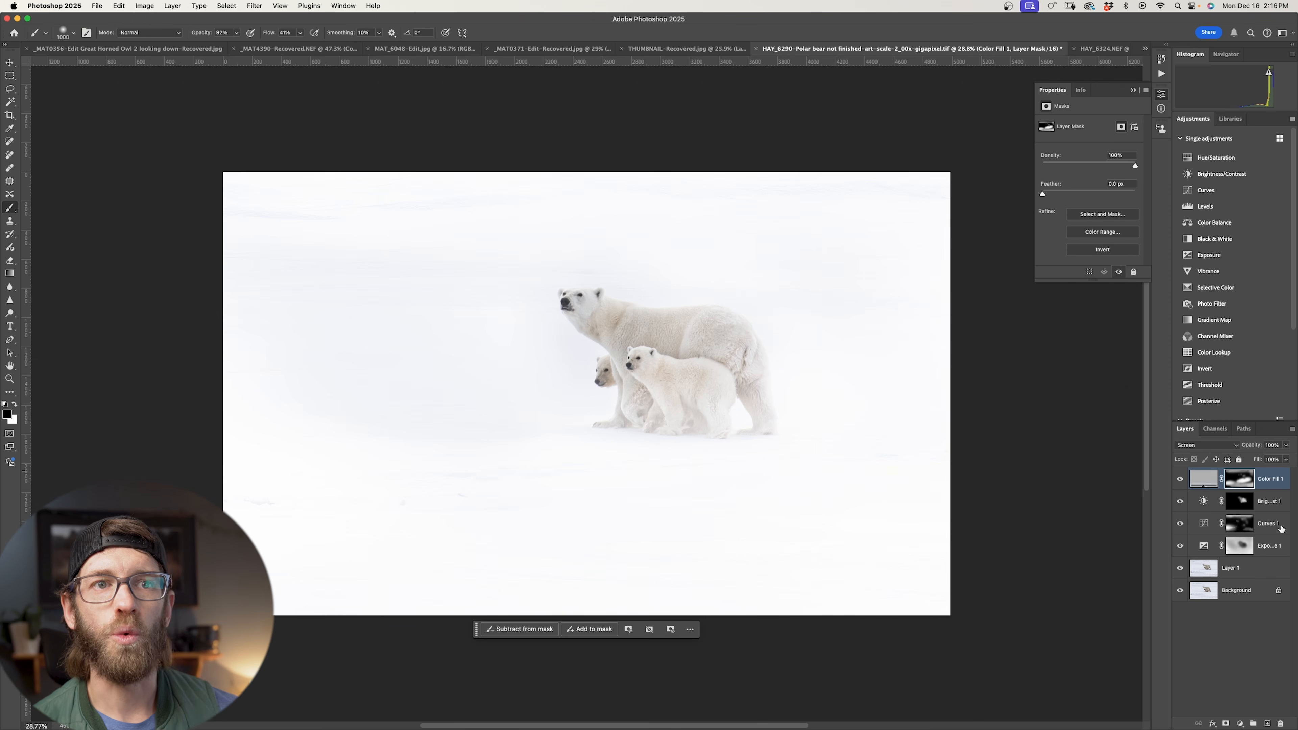
- Paint white on the Color Fill mask over the snow below the bears and the hindquarters with a size 1200 brush
{"action": "key", "text": "bracketright"}
{"action": "key", "text": "bracketright"}
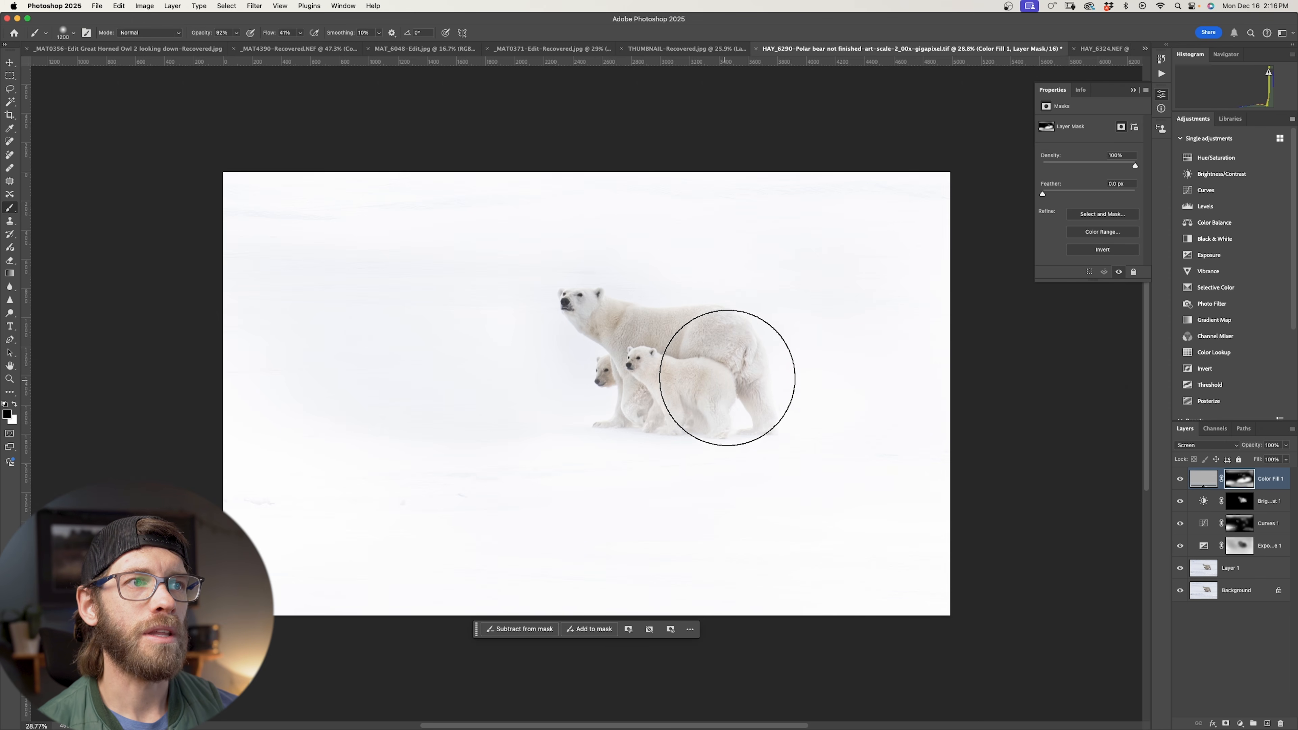
{"action": "key", "text": "x"}
{"action": "mouse_move", "coordinate": [814, 463]}
{"action": "left_mouse_down"}
{"action": "mouse_move", "coordinate": [532, 536]}
{"action": "mouse_move", "coordinate": [594, 485]}
{"action": "left_mouse_up"}
{"action": "left_click_drag", "start_coordinate": [753, 341], "coordinate": [674, 398]}
- Paint black on the Color Fill mask over the bears' bodies and legs to bring back their contrast
{"action": "key", "text": "x"}
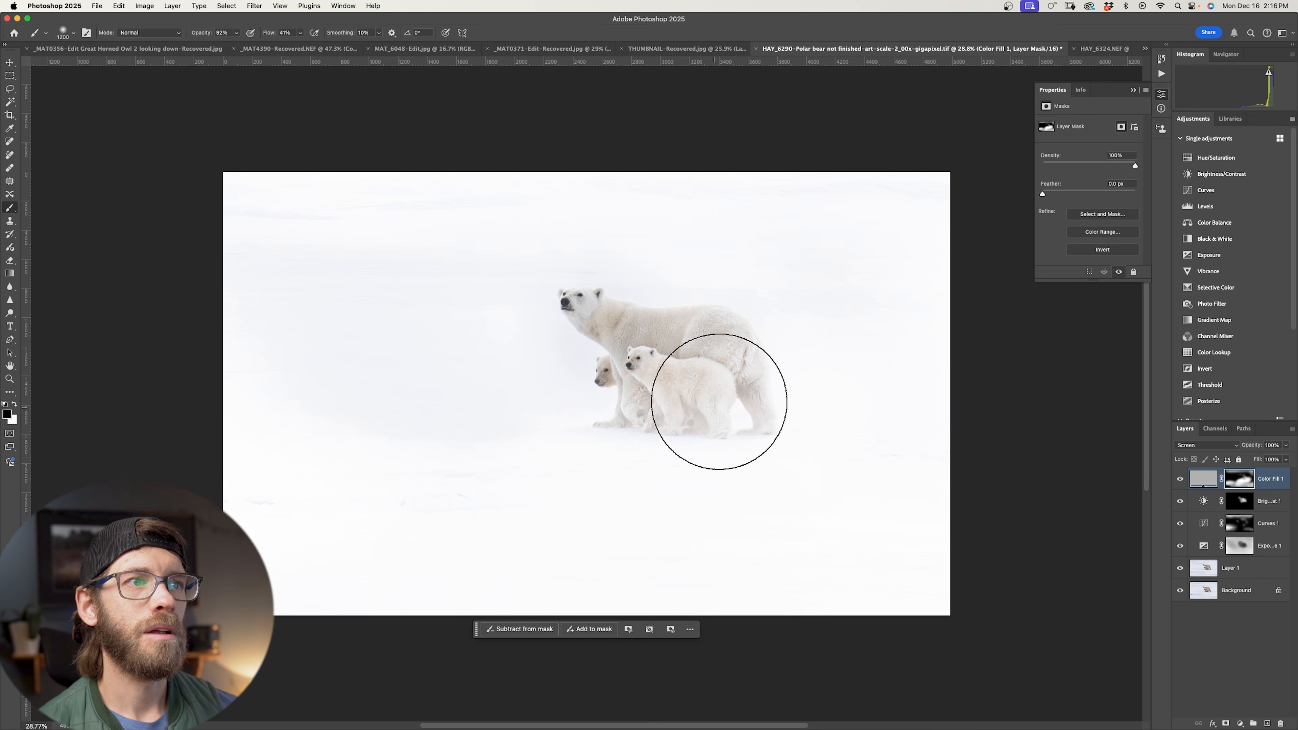
{"action": "left_click", "coordinate": [748, 380]}
{"action": "left_click", "coordinate": [656, 416]}
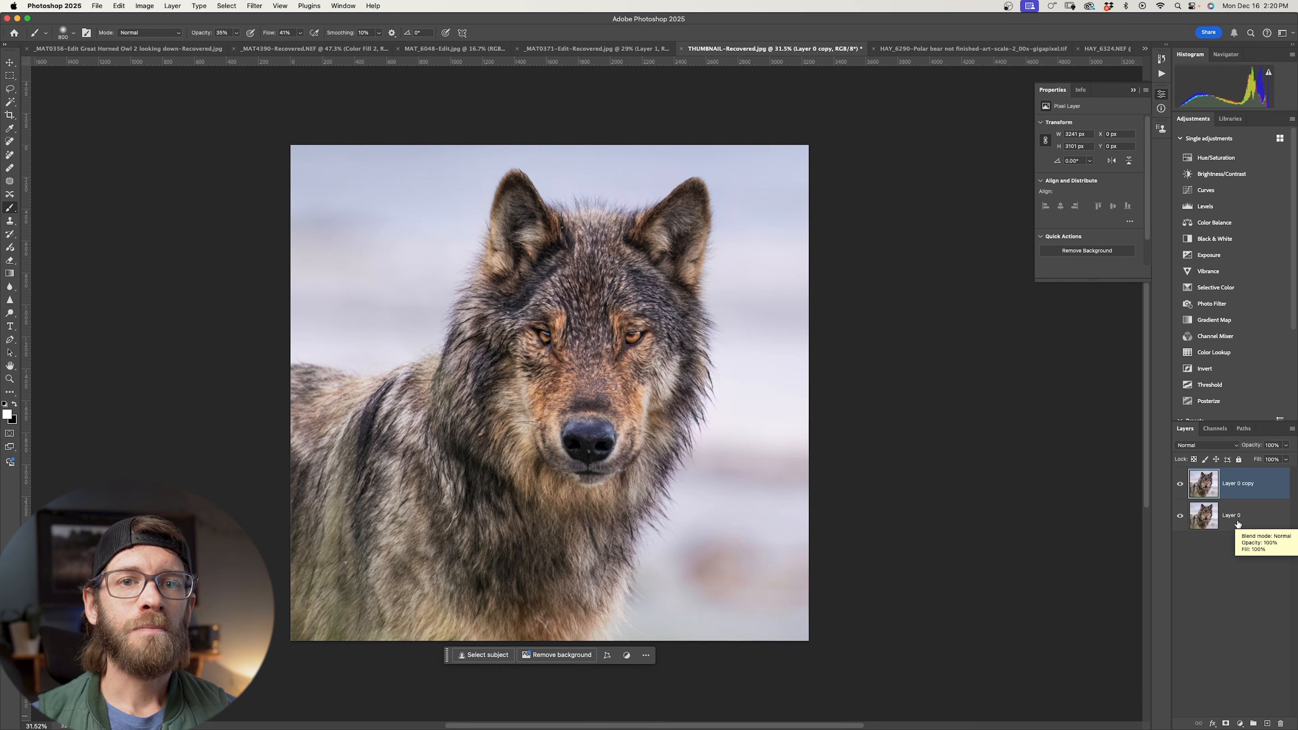
- Add an Exposure adjustment layer to the wolf photo with Gamma Correction 2.89 and Exposure +1.64
{"action": "left_click", "coordinate": [1241, 723]}
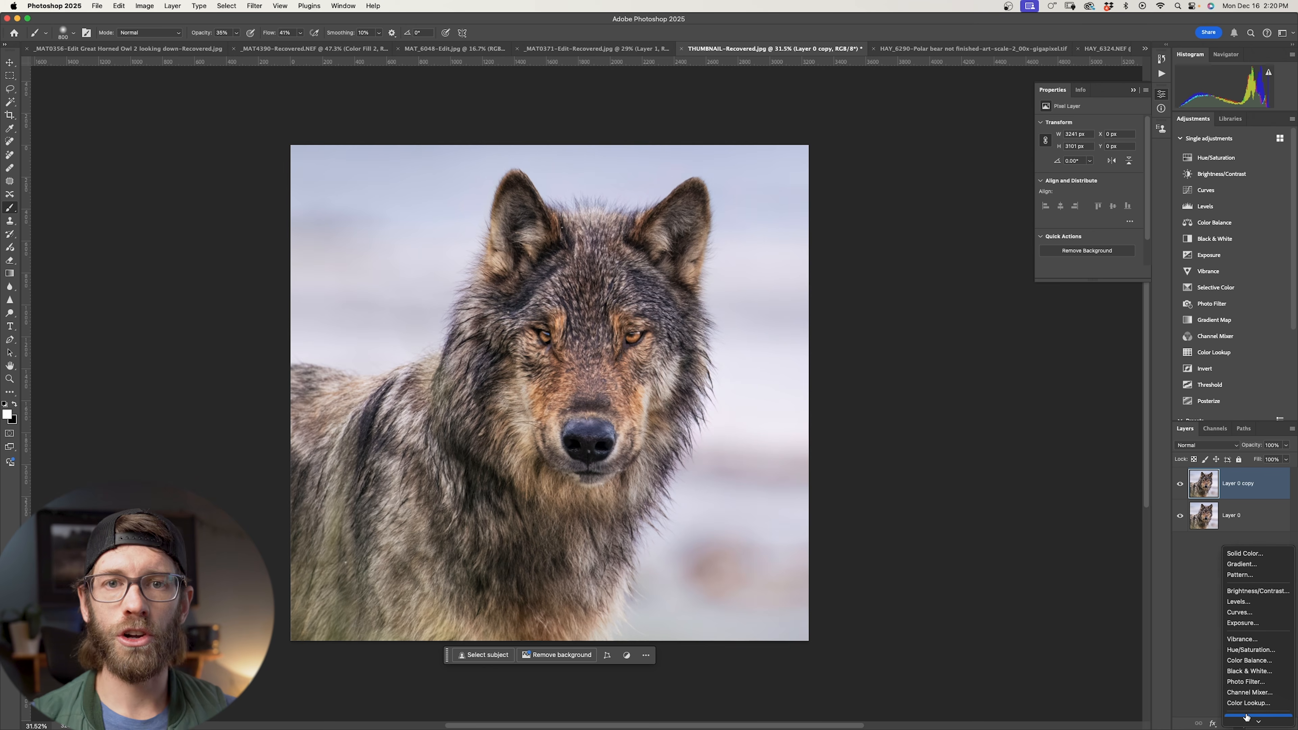
{"action": "left_click", "coordinate": [1264, 624]}
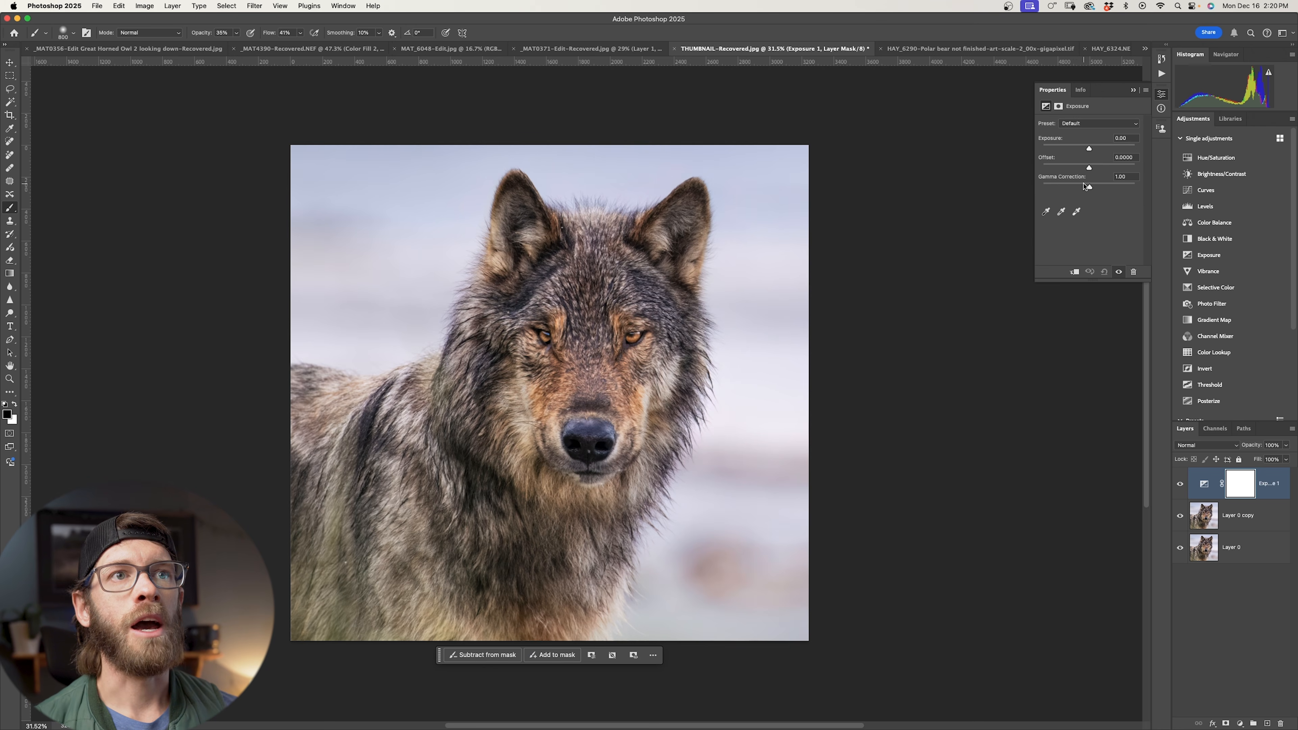
{"action": "left_click_drag", "start_coordinate": [1089, 187], "coordinate": [1070, 149]}
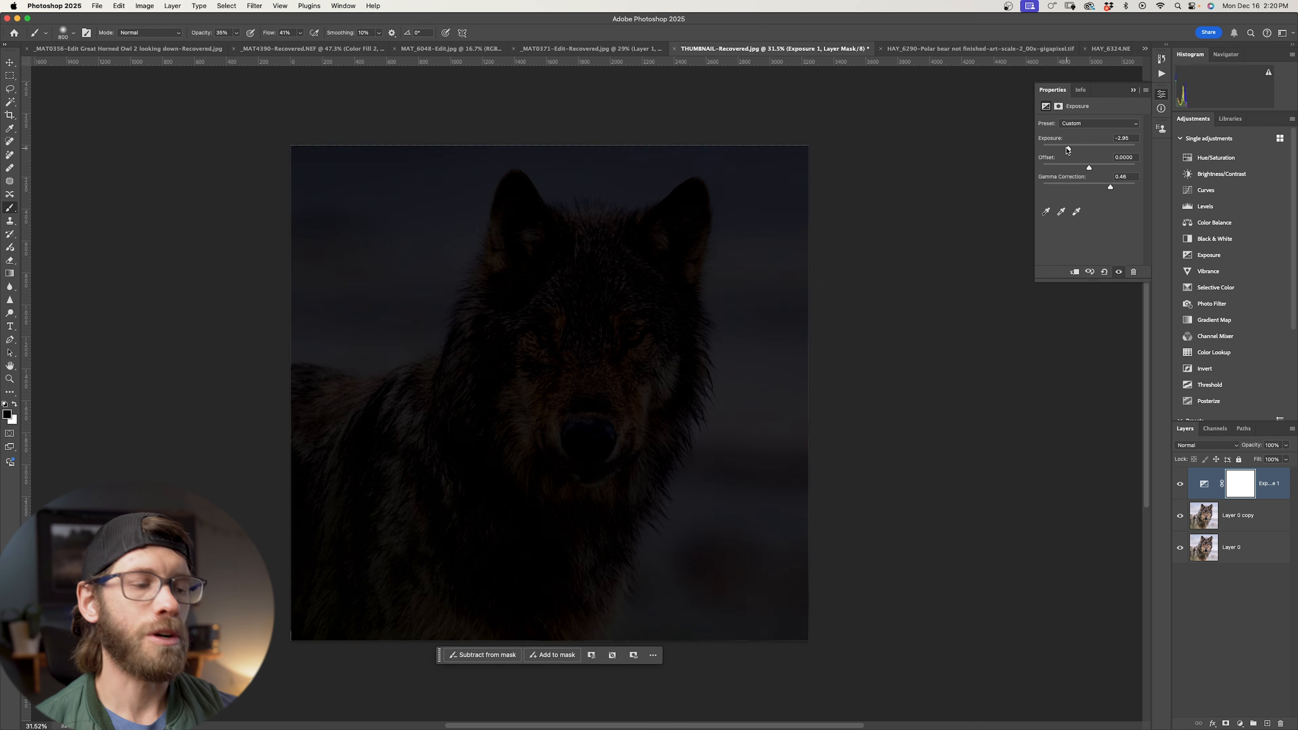
{"action": "key", "text": "super+z"}
{"action": "left_click_drag", "start_coordinate": [1110, 187], "coordinate": [1058, 186]}
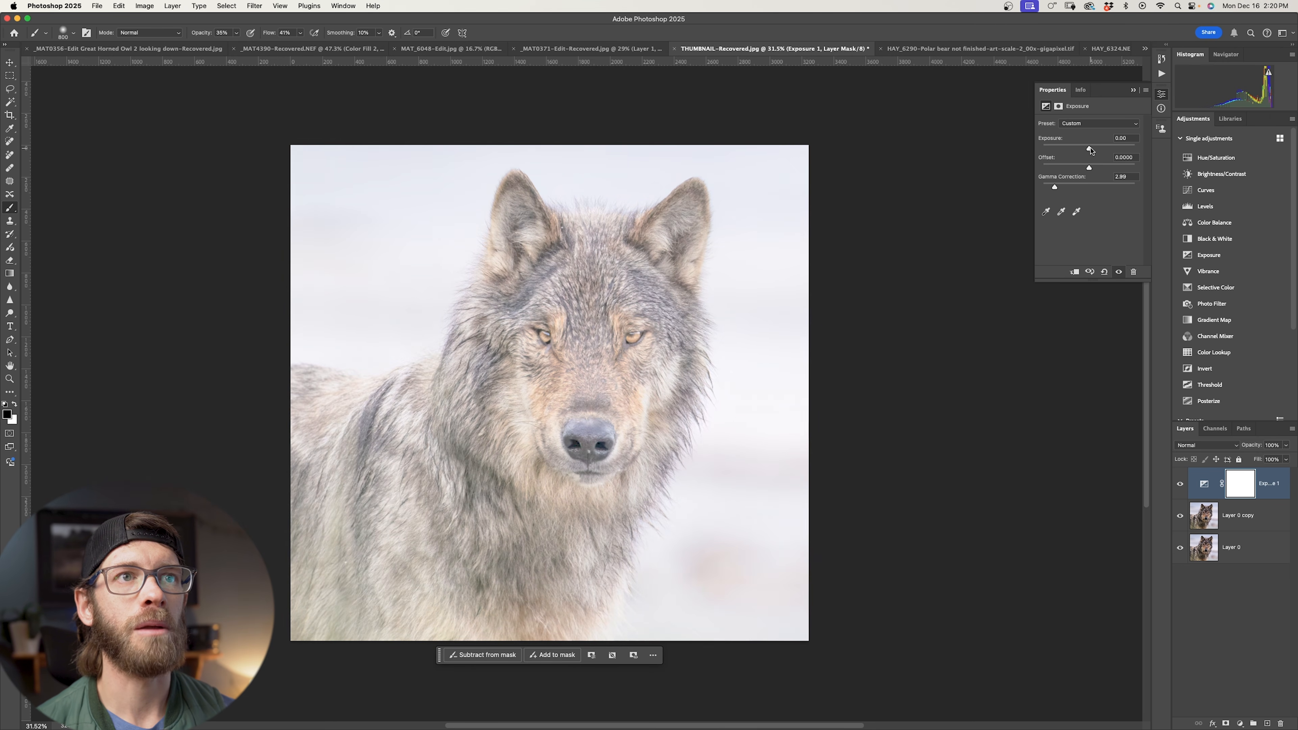
{"action": "left_click_drag", "start_coordinate": [1092, 150], "coordinate": [1104, 153]}
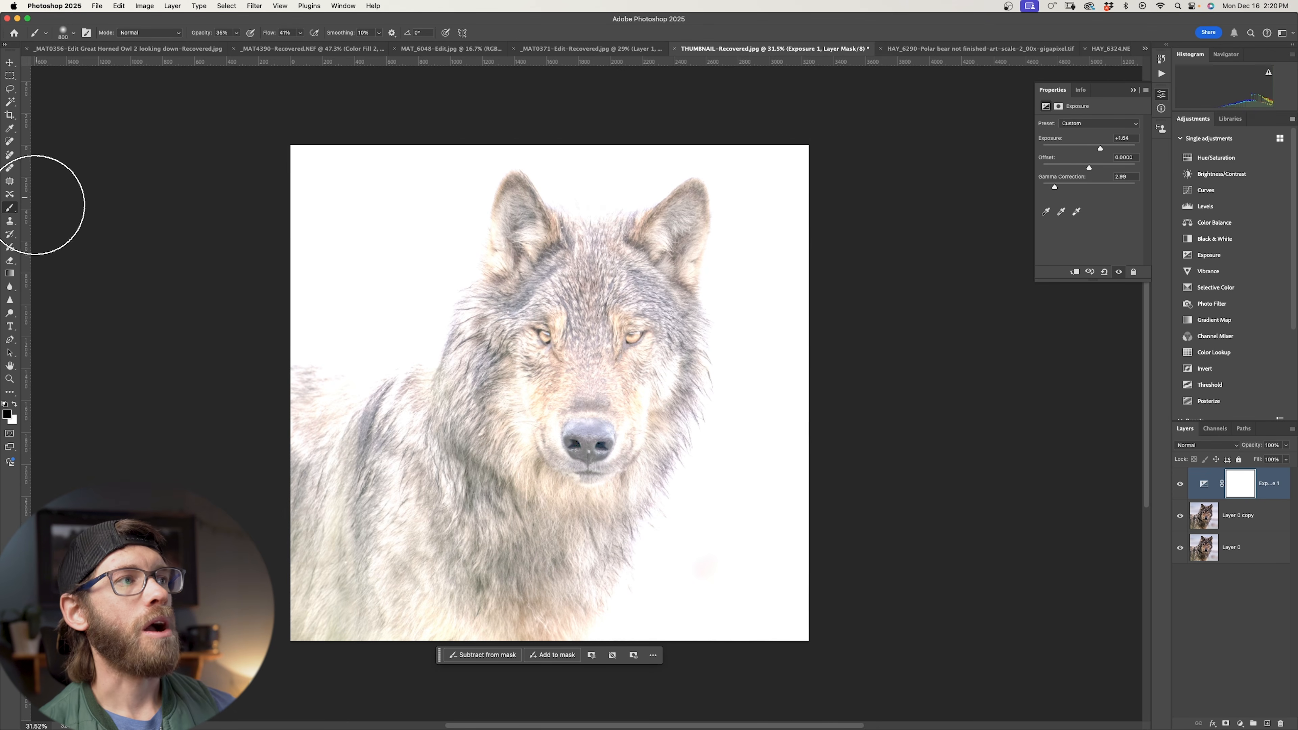
- Paint black on the Exposure mask over the wolf's face and head with an enlarged brush to restore the detail
{"action": "key", "text": "bracketright"}
{"action": "key", "text": "bracketright"}
{"action": "mouse_move", "coordinate": [595, 372]}
{"action": "left_mouse_down"}
{"action": "mouse_move", "coordinate": [563, 387]}
{"action": "mouse_move", "coordinate": [574, 417]}
{"action": "mouse_move", "coordinate": [563, 435]}
{"action": "mouse_move", "coordinate": [606, 392]}
{"action": "mouse_move", "coordinate": [625, 333]}
{"action": "mouse_move", "coordinate": [522, 474]}
{"action": "mouse_move", "coordinate": [571, 399]}
{"action": "mouse_move", "coordinate": [565, 332]}
{"action": "mouse_move", "coordinate": [615, 382]}
{"action": "mouse_move", "coordinate": [614, 395]}
{"action": "mouse_move", "coordinate": [601, 337]}
{"action": "mouse_move", "coordinate": [570, 356]}
{"action": "mouse_move", "coordinate": [519, 256]}
{"action": "left_mouse_up"}
- Paint black on the Exposure mask over the wolf's ear and the side of its face with a size 250 brush
{"action": "key", "text": "bracketleft"}
{"action": "key", "text": "bracketleft"}
{"action": "key", "text": "bracketleft"}
{"action": "key", "text": "bracketleft"}
{"action": "key", "text": "bracketleft"}
{"action": "key", "text": "bracketleft"}
{"action": "key", "text": "bracketleft"}
{"action": "key", "text": "bracketleft"}
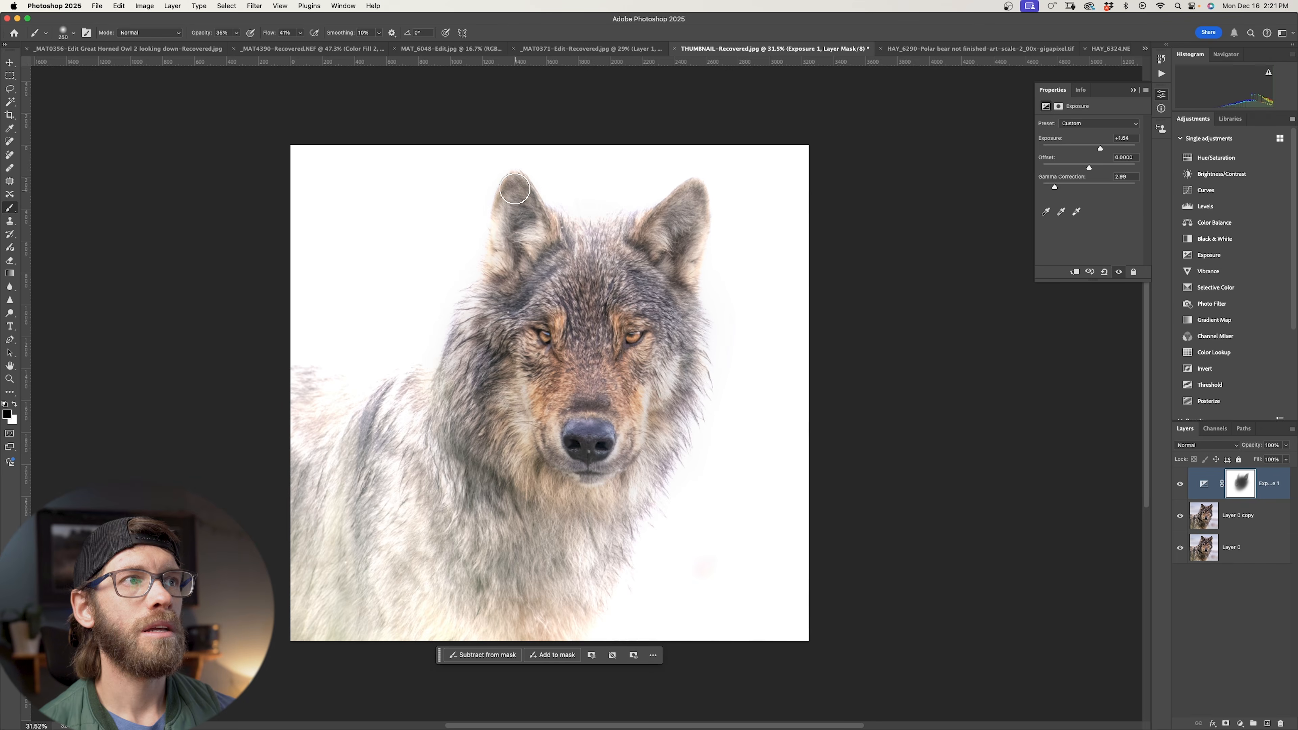
{"action": "left_click_drag", "start_coordinate": [507, 206], "coordinate": [528, 422]}
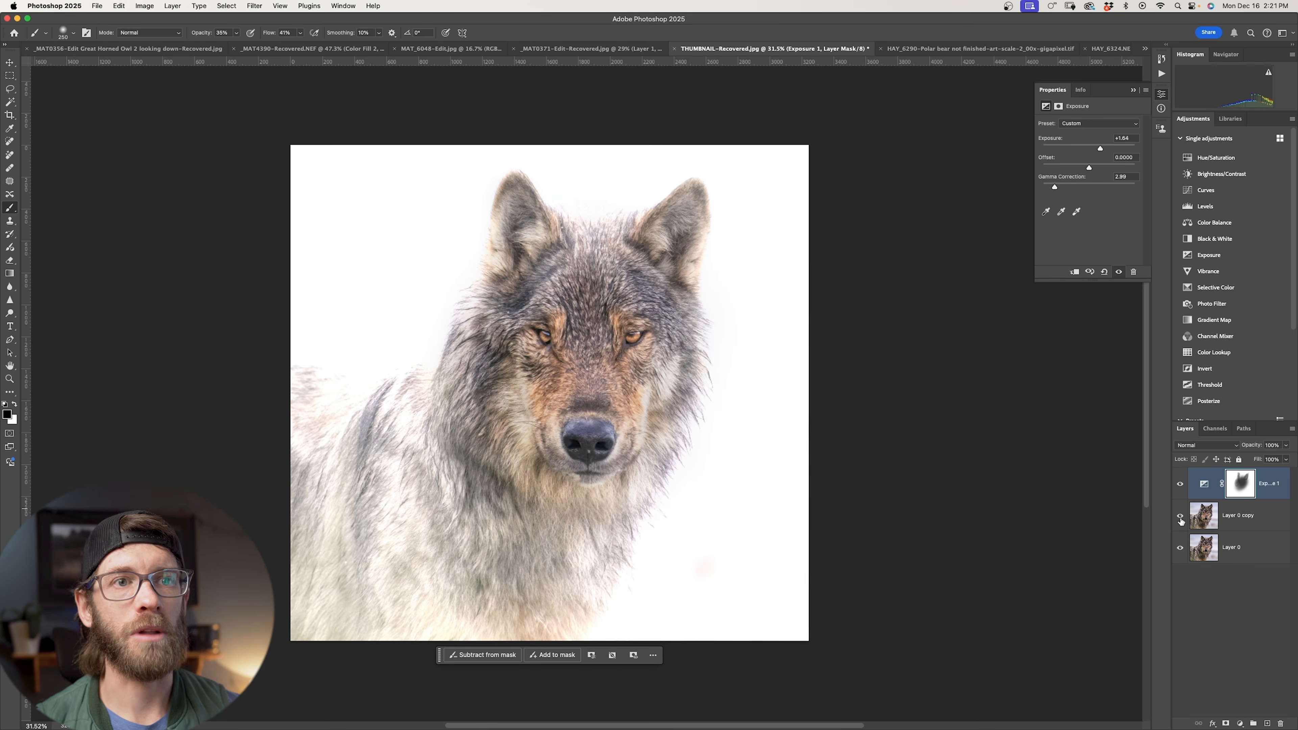
- Isolate Layer 0 copy, select the wolf with Select Subject, and restore the visibility of the other layers
{"action": "left_click", "coordinate": [1181, 516], "text": "alt"}
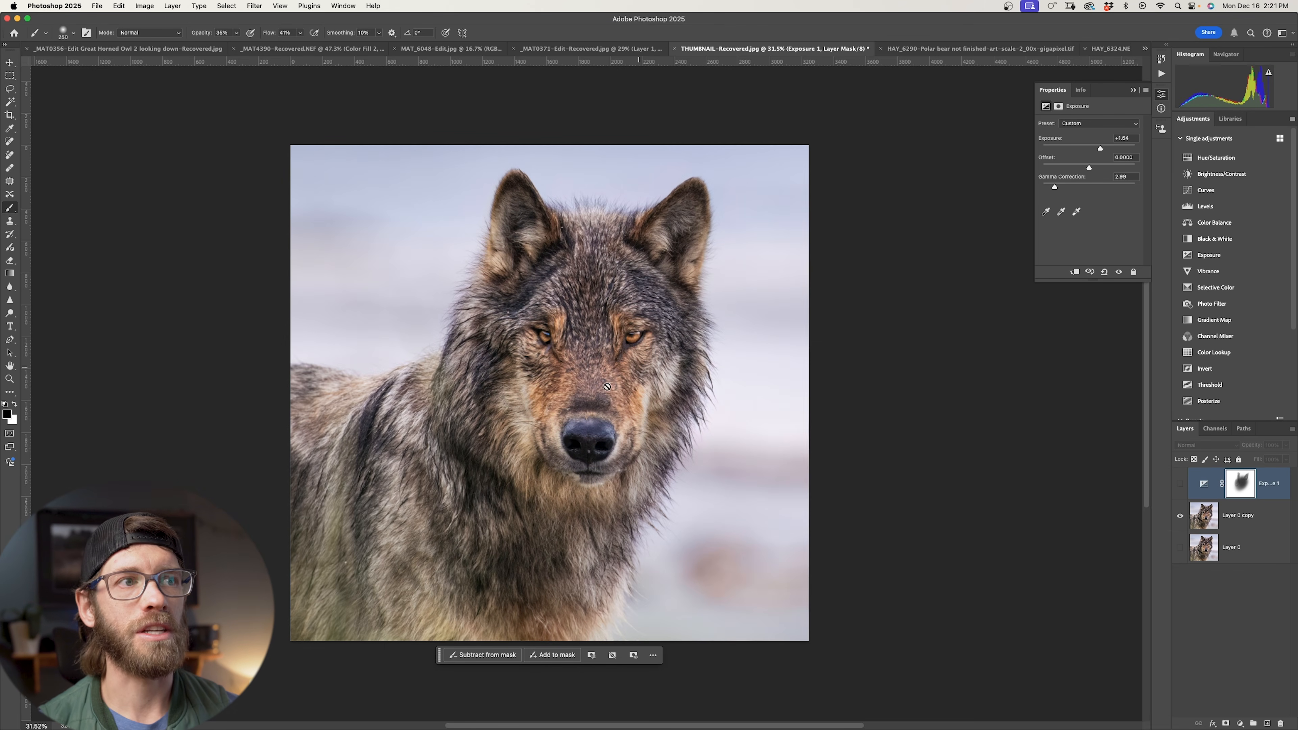
{"action": "left_click", "coordinate": [1205, 509]}
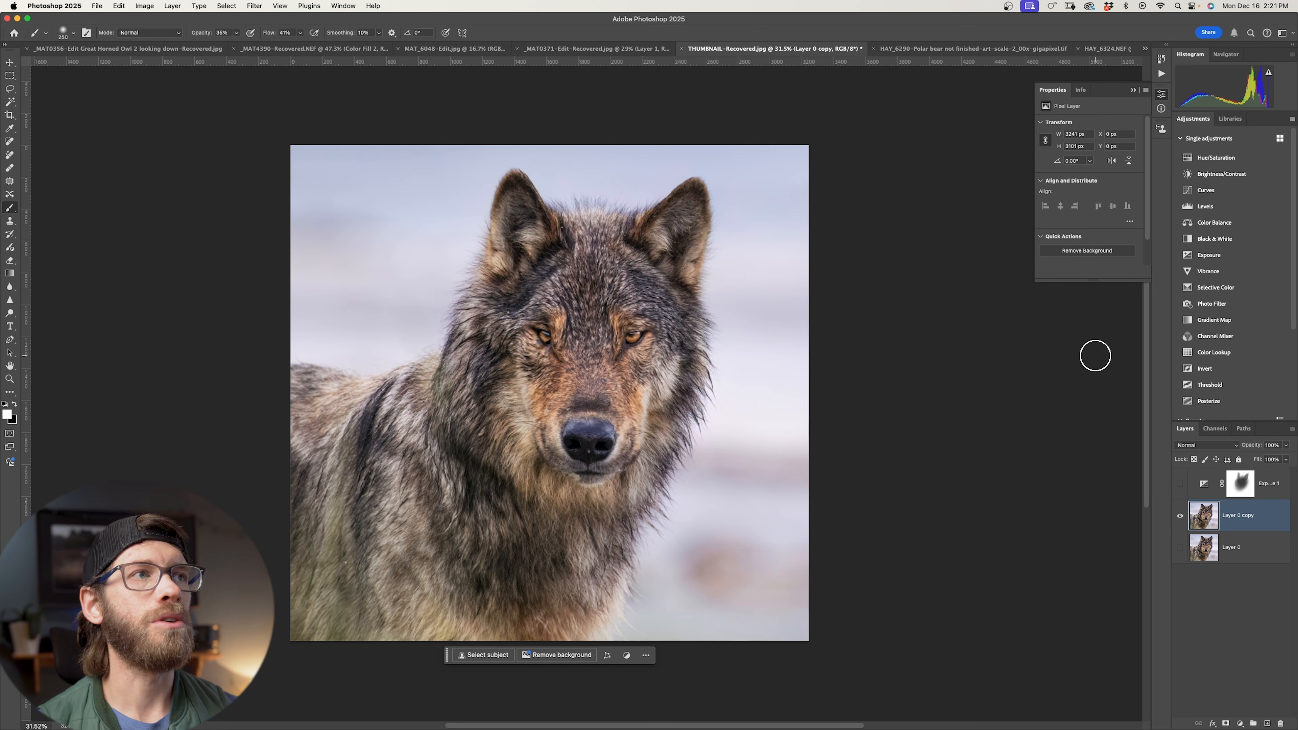
{"action": "left_click", "coordinate": [229, 6]}
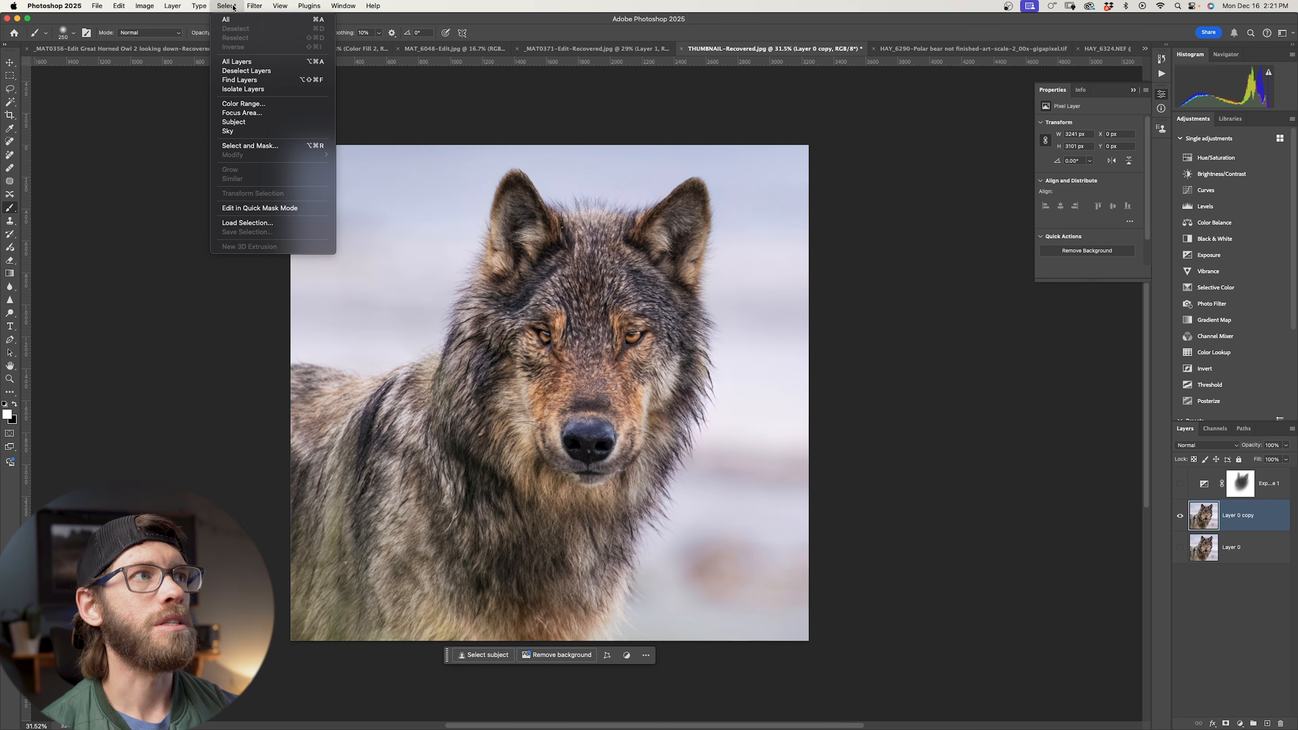
{"action": "left_click", "coordinate": [244, 122]}
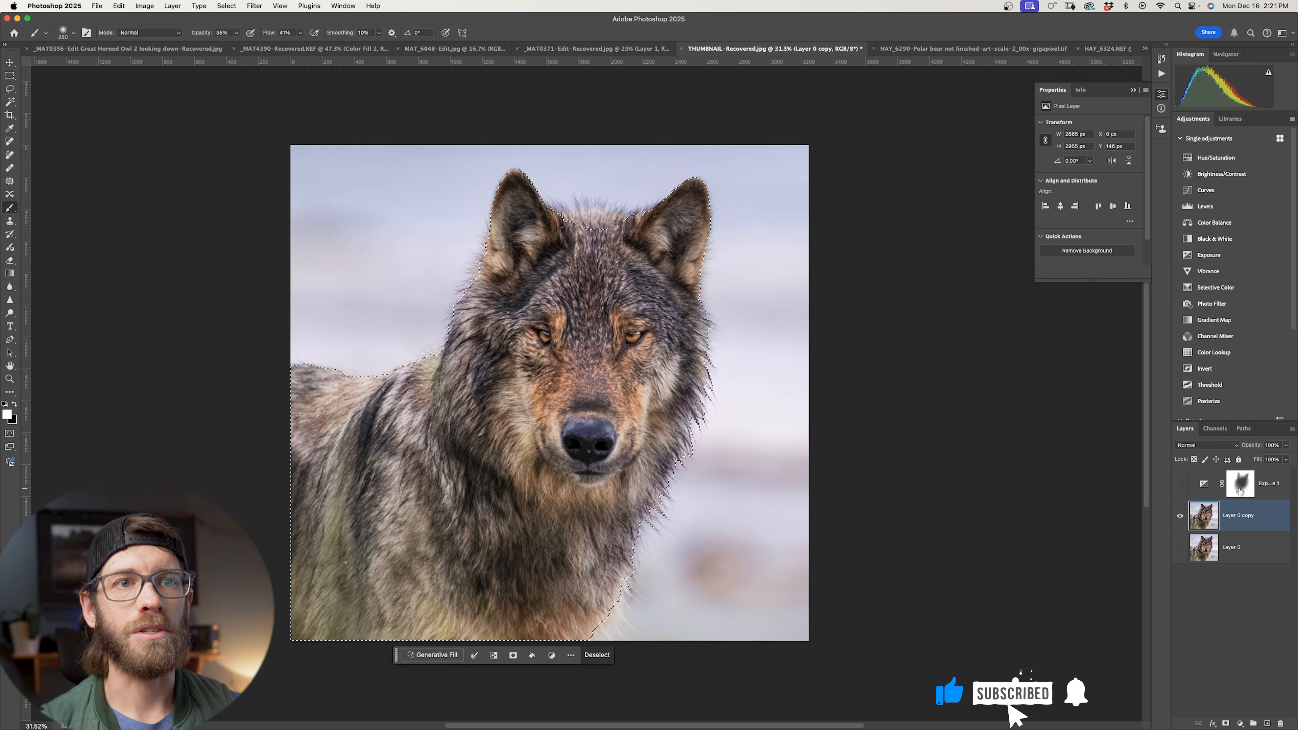
{"action": "left_click", "coordinate": [1181, 516], "text": "alt"}
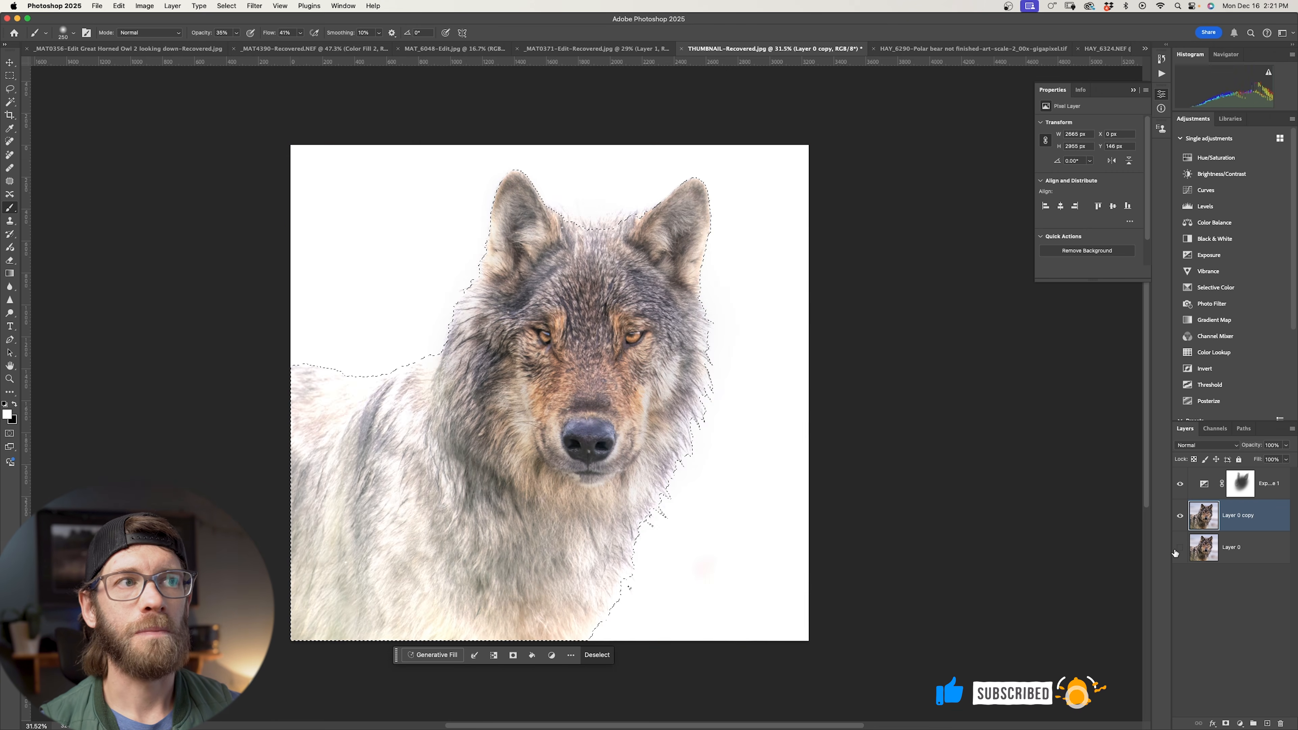
- Paint black on the Exposure mask inside the selection with a larger brush to restore the wolf's ears
{"action": "left_click", "coordinate": [1241, 484]}
{"action": "key", "text": "]"}
{"action": "key", "text": "]"}
{"action": "key", "text": "]"}
{"action": "key", "text": "]"}
{"action": "key", "text": "]"}
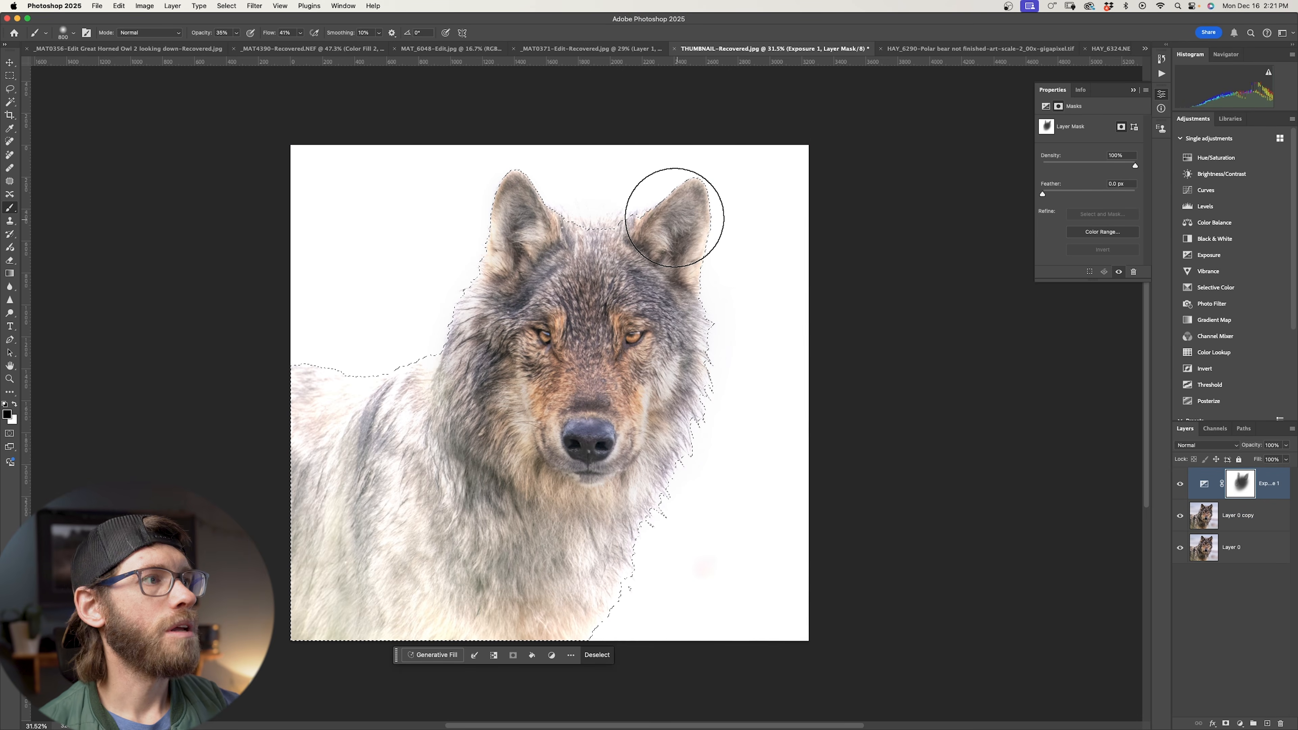
{"action": "key", "text": "["}
{"action": "key", "text": "["}
{"action": "key", "text": "["}
{"action": "key", "text": "["}
{"action": "key", "text": "["}
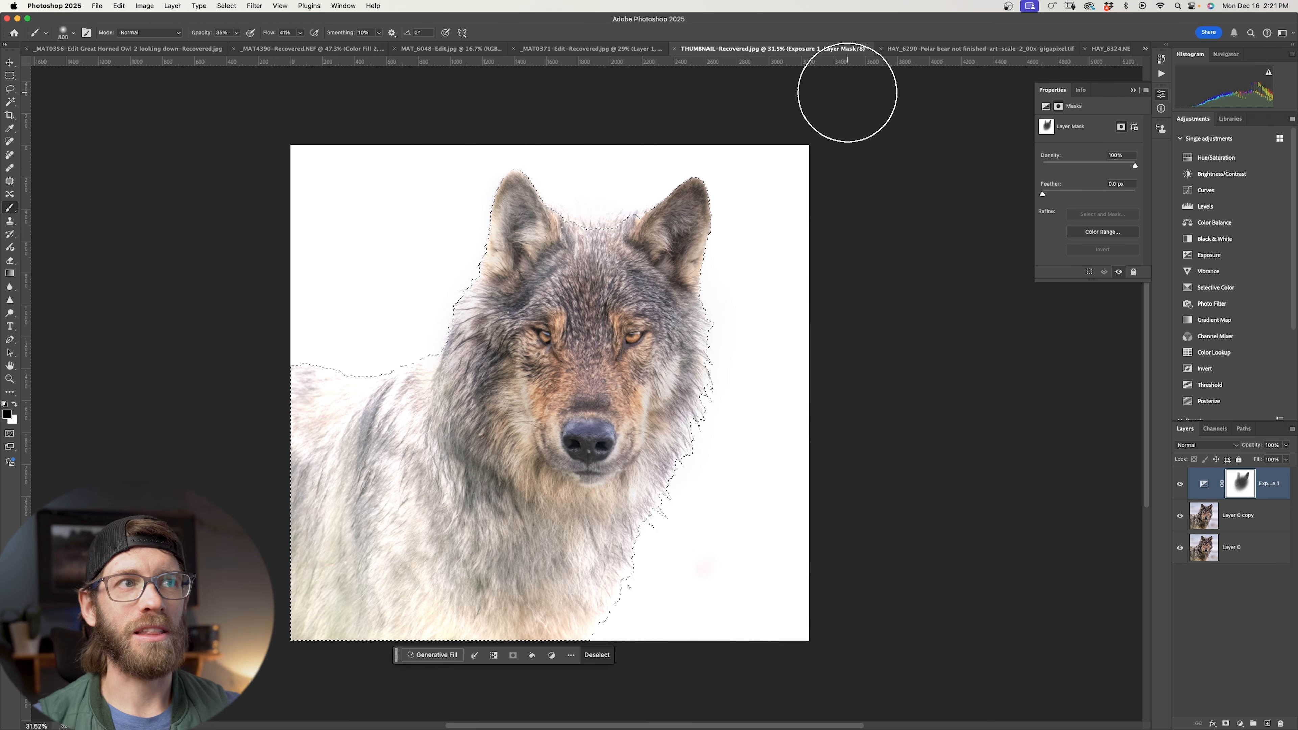
{"action": "left_click_drag", "start_coordinate": [511, 228], "coordinate": [506, 186]}
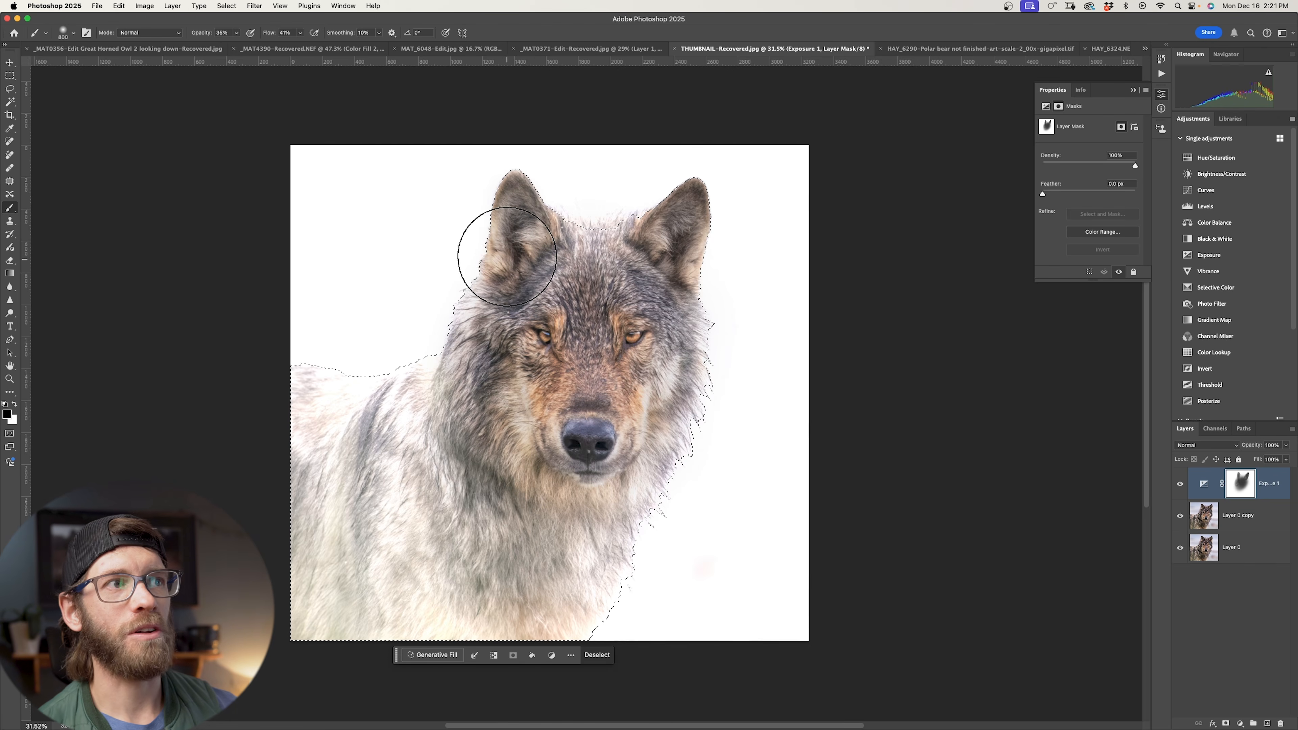
{"action": "key", "text": "bracketleft"}
{"action": "key", "text": "bracketleft"}
{"action": "key", "text": "bracketright"}
{"action": "key", "text": "bracketright"}
{"action": "key", "text": "bracketright"}
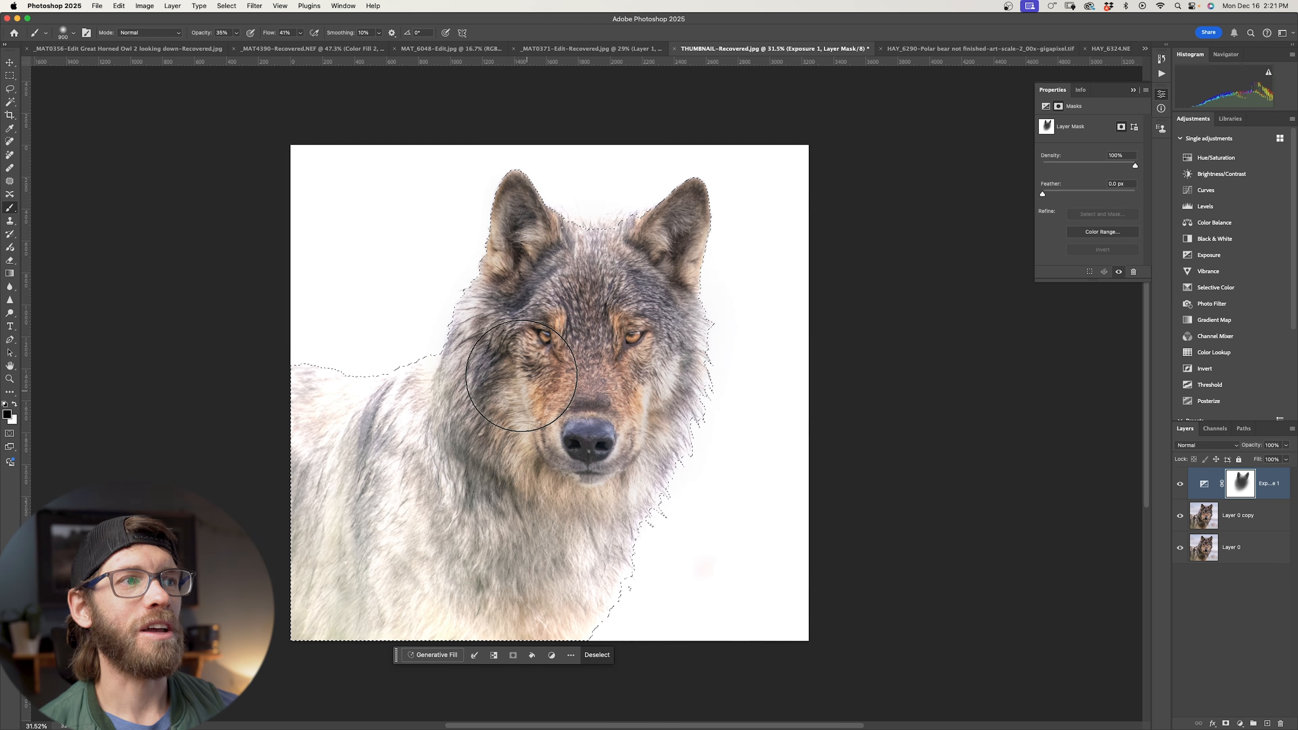
- Deselect the wolf and paint black on the Exposure mask over its face and neck with a brush enlarged to size 1200
{"action": "key", "text": "super+d"}
{"action": "key", "text": "bracketleft"}
{"action": "mouse_move", "coordinate": [546, 339]}
{"action": "left_mouse_down"}
{"action": "mouse_move", "coordinate": [608, 283]}
{"action": "mouse_move", "coordinate": [586, 393]}
{"action": "mouse_move", "coordinate": [529, 352]}
{"action": "left_mouse_up"}
{"action": "key", "text": "bracketleft"}
{"action": "key", "text": "bracketleft"}
{"action": "key", "text": "bracketleft"}
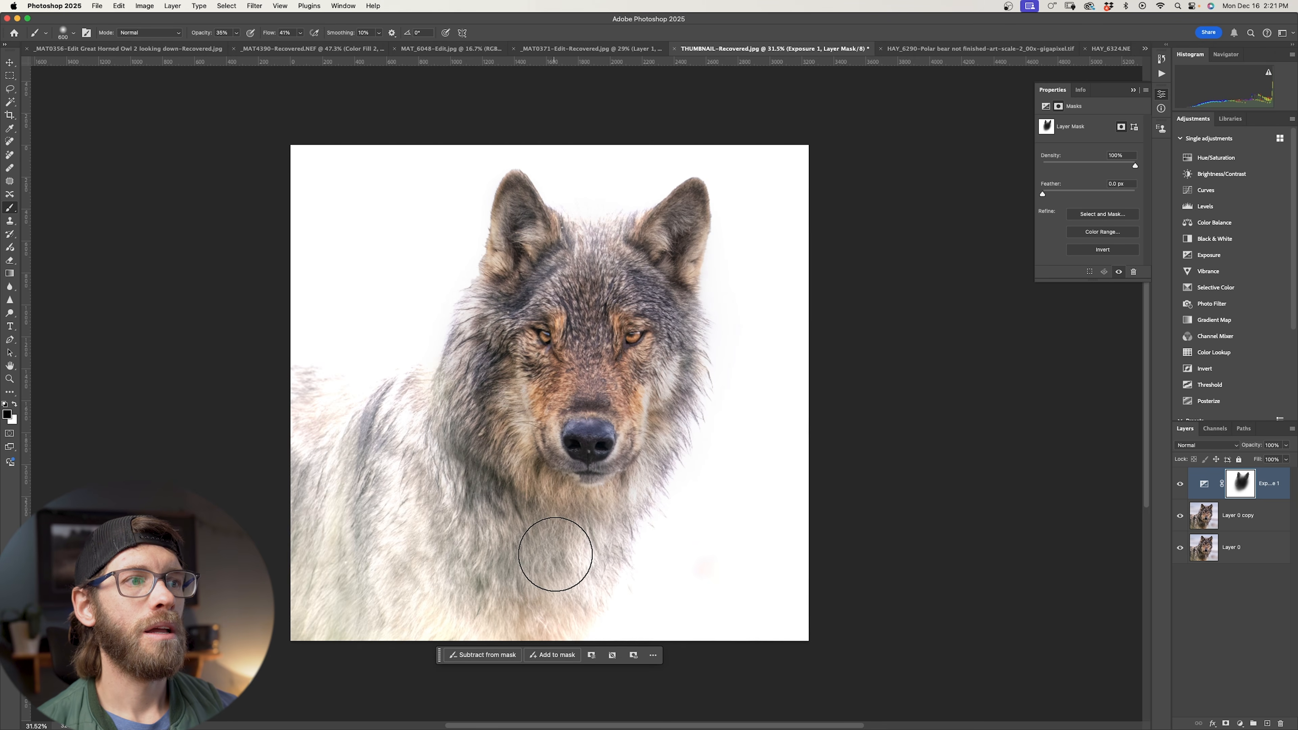
{"action": "key", "text": "bracketright"}
{"action": "key", "text": "bracketright"}
{"action": "key", "text": "bracketright"}
{"action": "key", "text": "bracketright"}
{"action": "key", "text": "bracketright"}
{"action": "key", "text": "bracketright"}
{"action": "key", "text": "bracketright"}
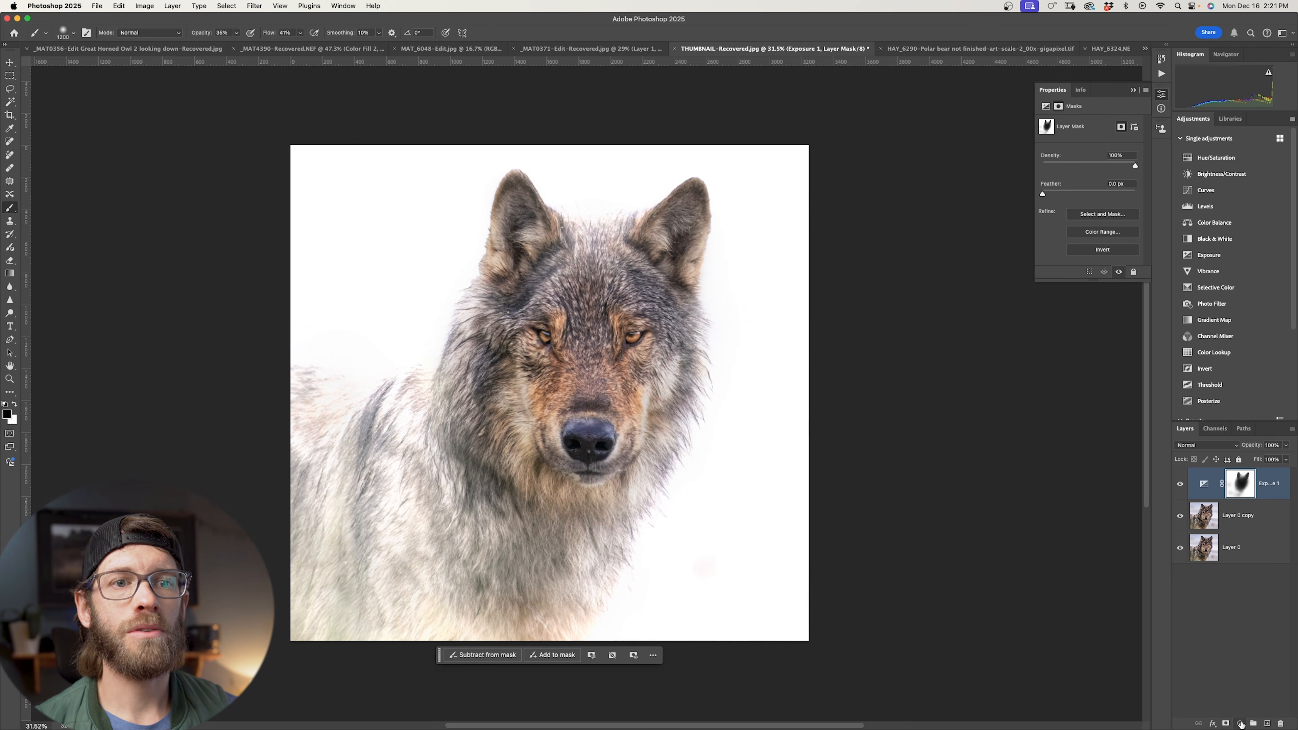
- Add a Brightness/Contrast adjustment layer with Brightness 11 and Contrast 45
{"action": "left_click", "coordinate": [1242, 724]}
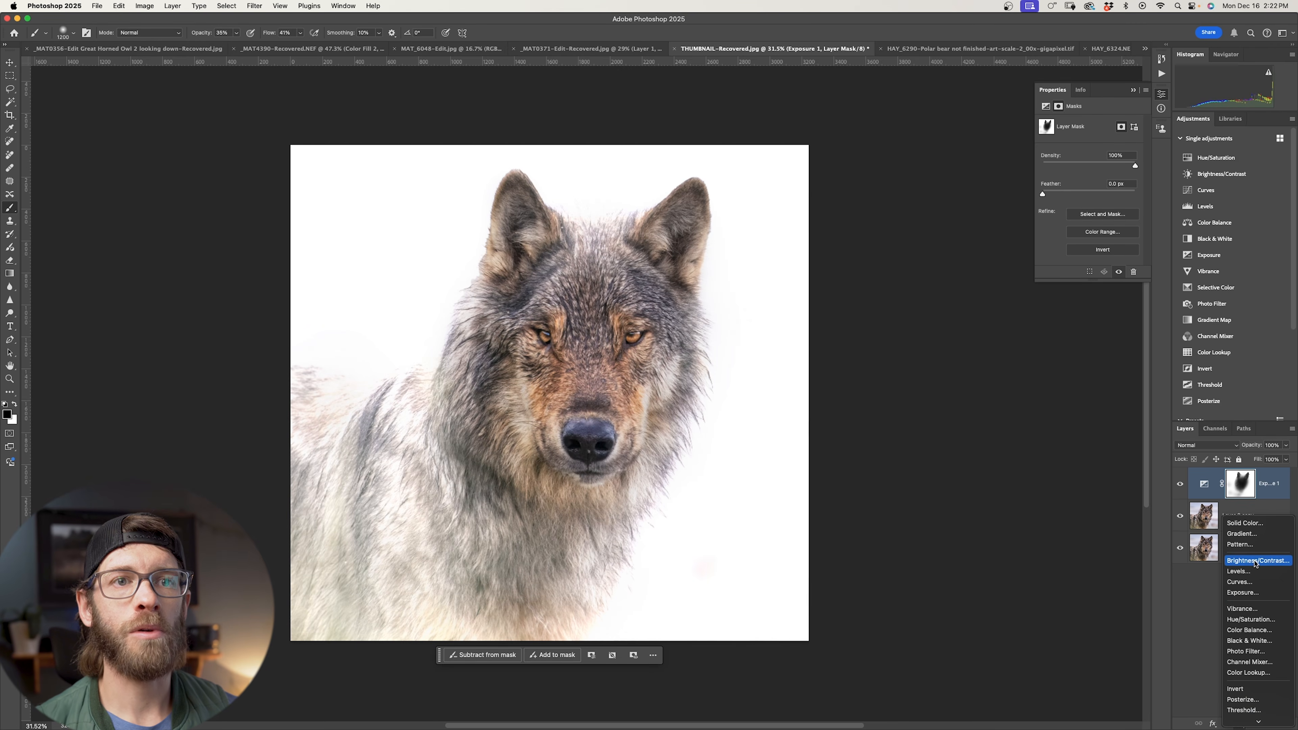
{"action": "left_click", "coordinate": [1256, 562]}
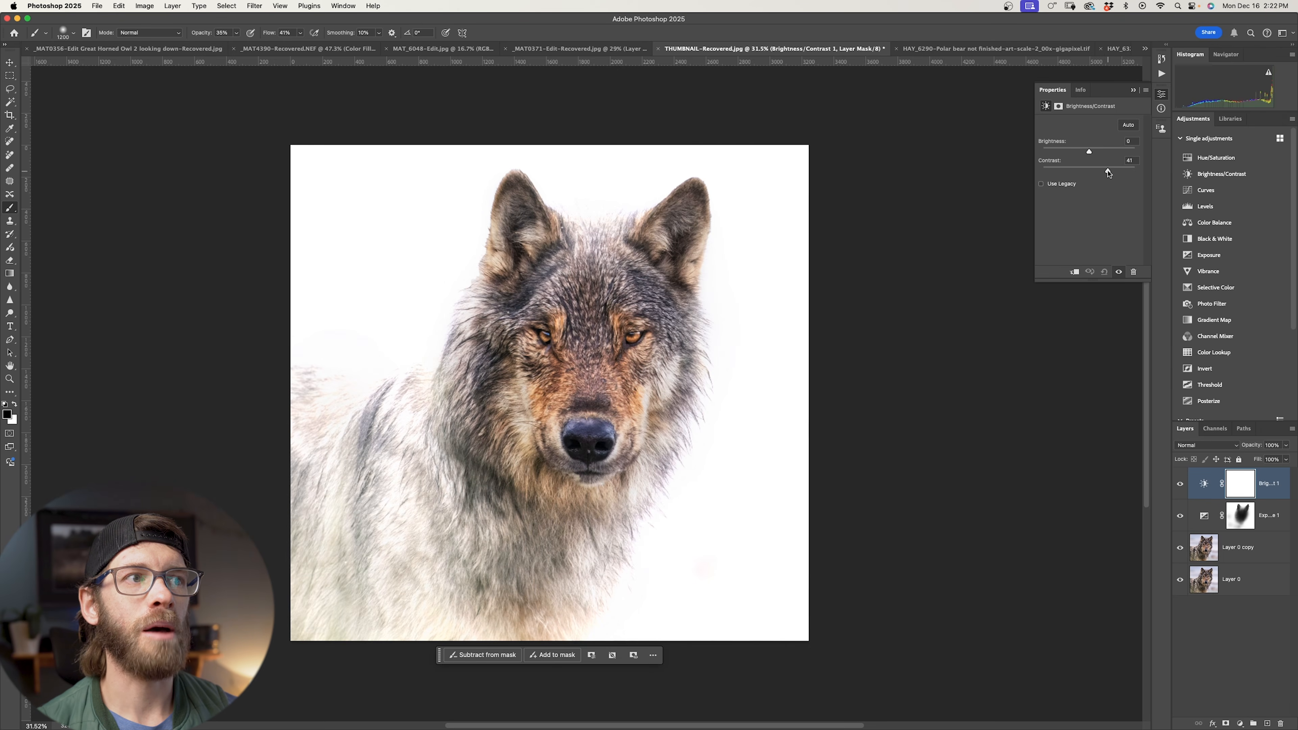
{"action": "left_click_drag", "start_coordinate": [1091, 154], "coordinate": [1101, 156]}
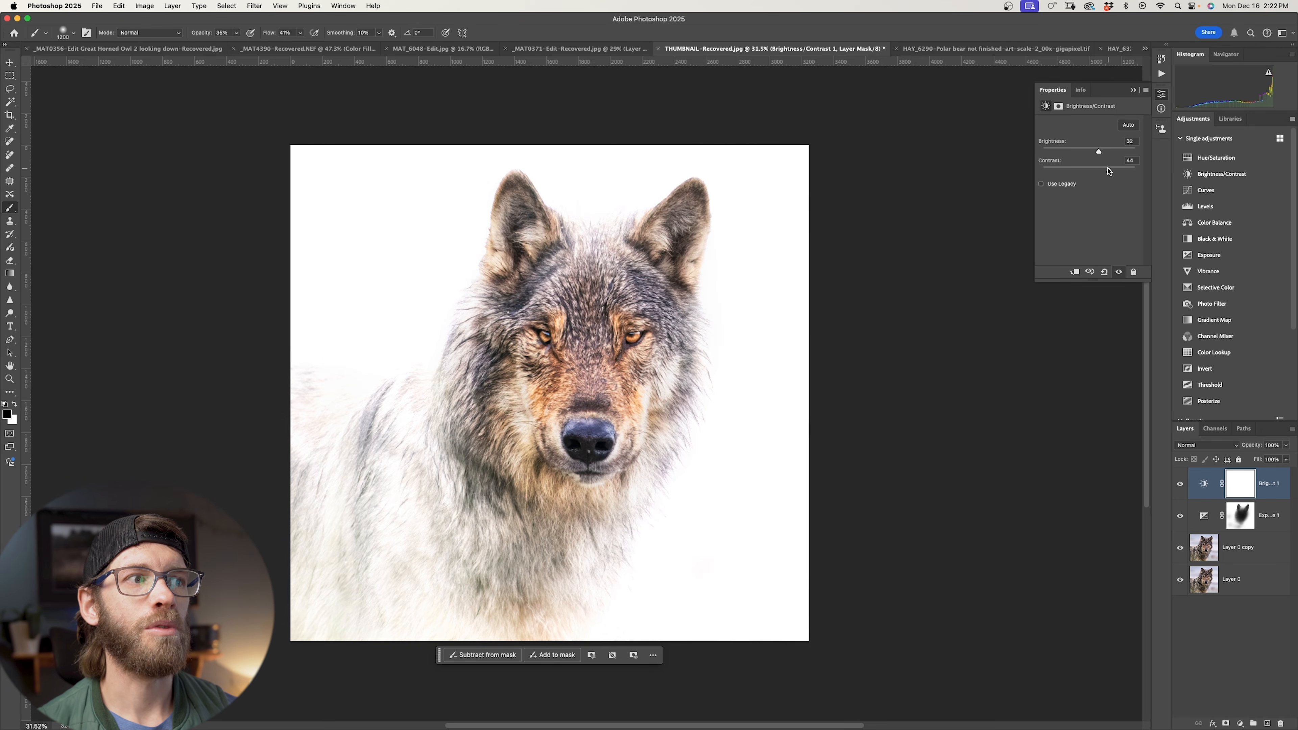
{"action": "left_click_drag", "start_coordinate": [1097, 150], "coordinate": [1092, 151]}
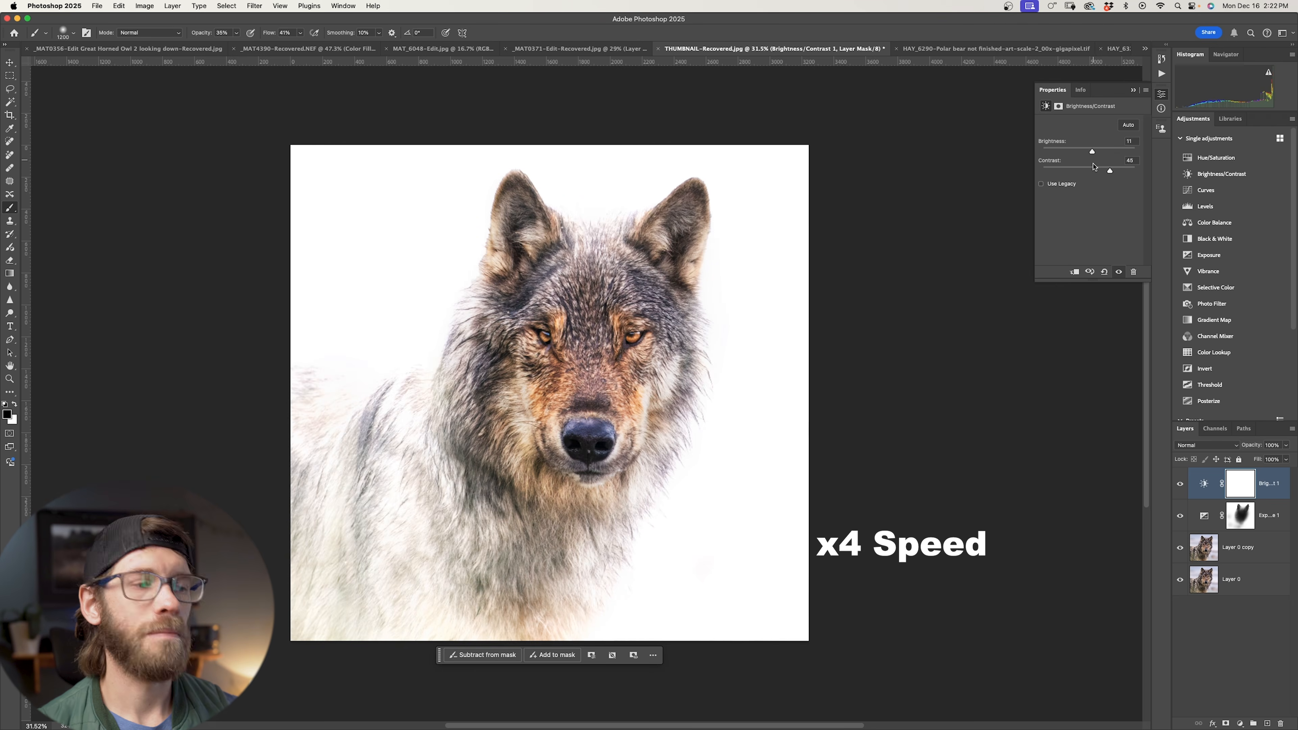
- Invert the Brightness/Contrast mask and paint white over the wolf's face and chest fur with brush opacity at 39%
{"action": "key", "text": "super+i"}
{"action": "key", "text": "x"}
{"action": "left_click_drag", "start_coordinate": [528, 542], "coordinate": [530, 528]}
{"action": "left_click_drag", "start_coordinate": [239, 43], "coordinate": [245, 44]}
{"action": "key", "text": "["}
{"action": "key", "text": "["}
{"action": "left_click_drag", "start_coordinate": [451, 441], "coordinate": [653, 345]}
- Paint black on the Exposure mask over the wolf's chest, shoulder and back to bring back the fur detail
{"action": "key", "text": "["}
{"action": "key", "text": "["}
{"action": "key", "text": "["}
{"action": "key", "text": "["}
{"action": "key", "text": "["}
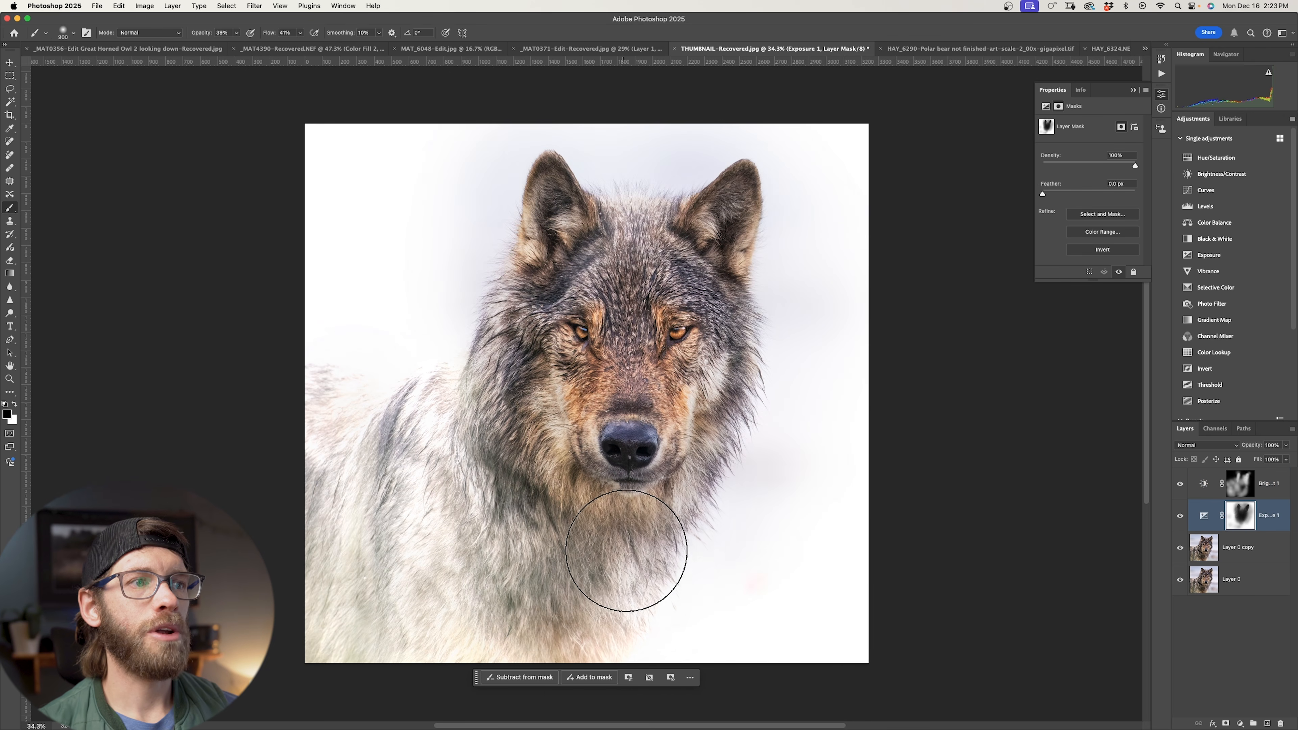
{"action": "left_click_drag", "start_coordinate": [626, 551], "coordinate": [530, 572]}
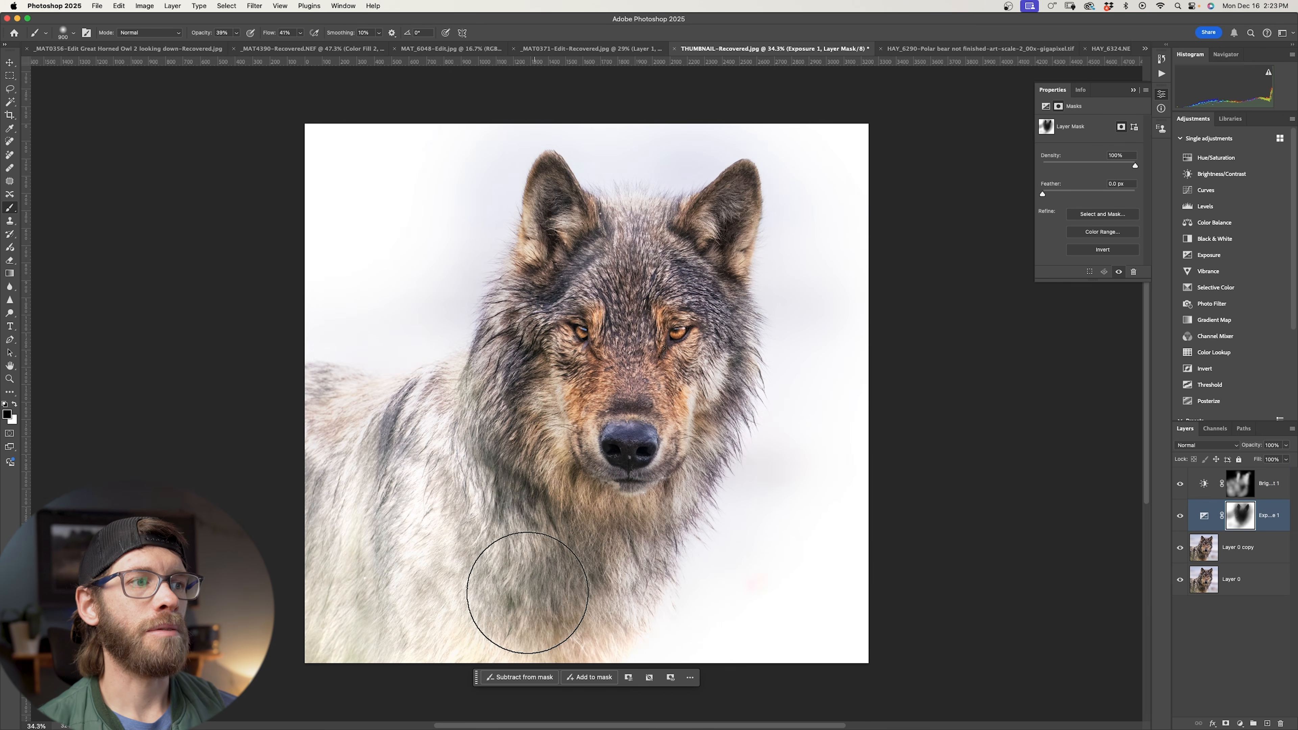
{"action": "left_click_drag", "start_coordinate": [527, 592], "coordinate": [452, 516]}
{"action": "key", "text": "["}
{"action": "key", "text": "["}
{"action": "scroll", "coordinate": [691, 443], "scroll_direction": "down", "scroll_amount": 3}
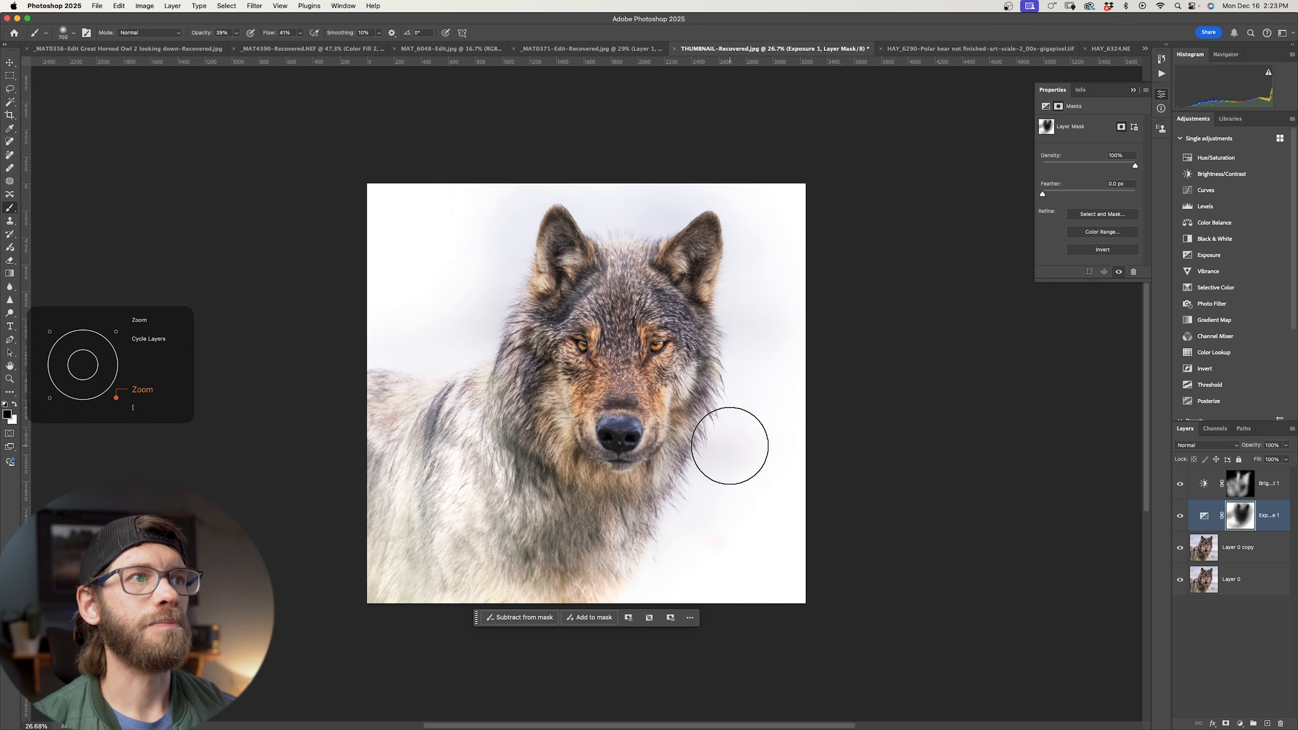
{"action": "scroll", "coordinate": [730, 445], "scroll_direction": "up", "scroll_amount": 1}
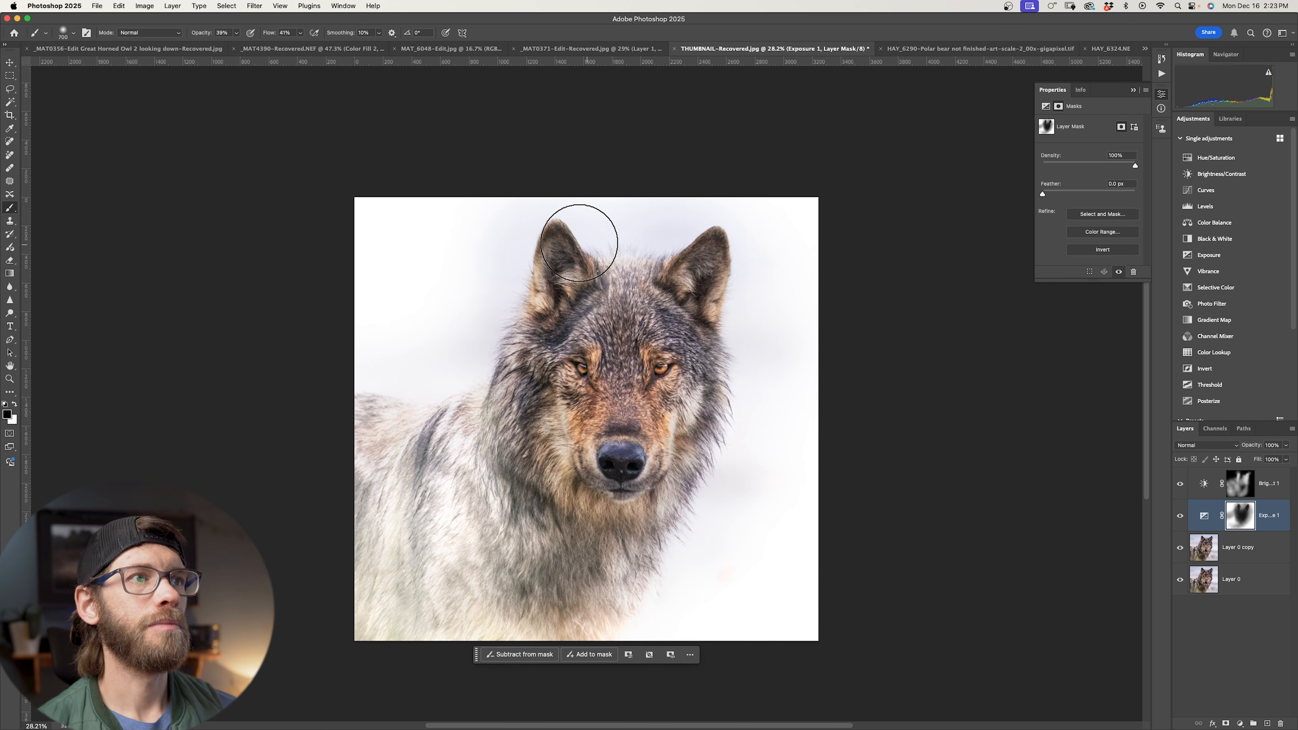
{"action": "left_click_drag", "start_coordinate": [456, 415], "coordinate": [369, 557]}
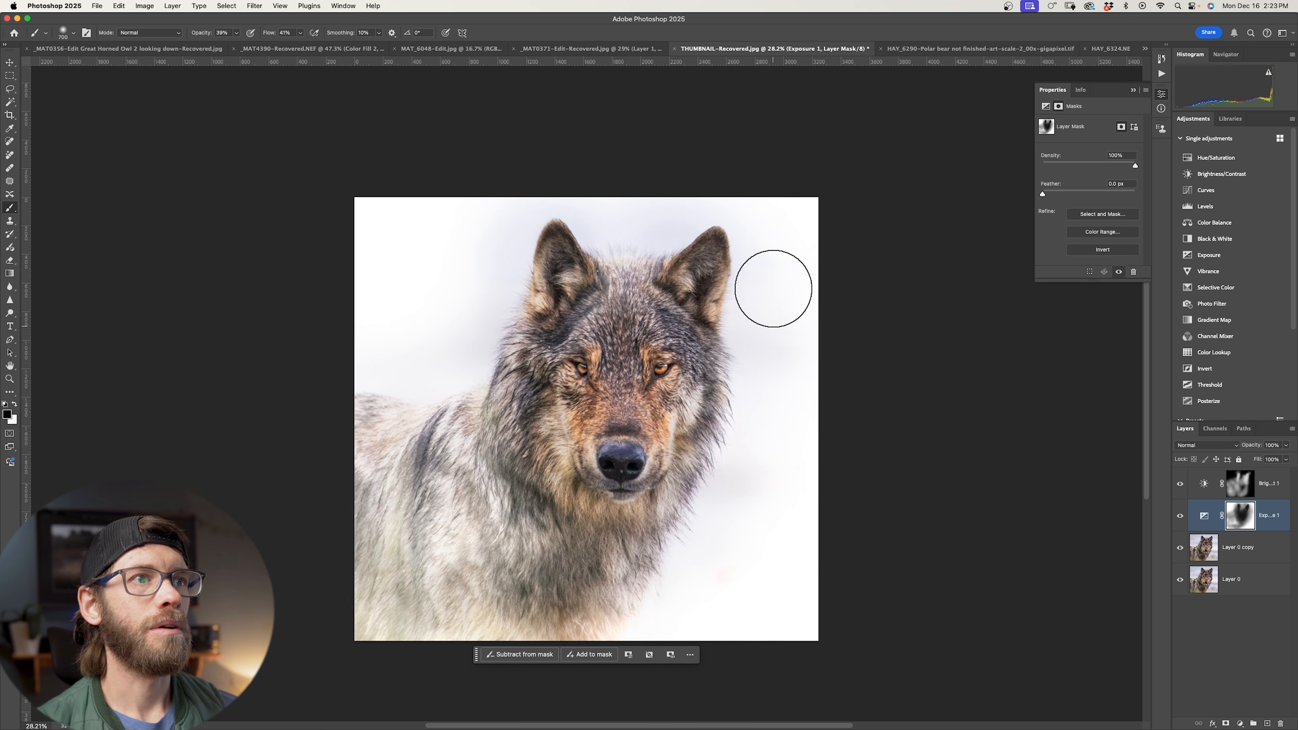
- Paint black on the Exposure mask over the background around the wolf with a size 1800 brush to restore soft tone
{"action": "scroll", "coordinate": [800, 307], "scroll_direction": "up", "scroll_amount": 3}
{"action": "scroll", "coordinate": [792, 302], "scroll_direction": "down", "scroll_amount": 3}
{"action": "key", "text": "]"}
{"action": "key", "text": "]"}
{"action": "key", "text": "]"}
{"action": "key", "text": "]"}
{"action": "key", "text": "]"}
{"action": "key", "text": "]"}
{"action": "key", "text": "]"}
{"action": "key", "text": "]"}
{"action": "key", "text": "]"}
{"action": "key", "text": "]"}
{"action": "key", "text": "]"}
{"action": "mouse_move", "coordinate": [836, 259]}
{"action": "left_mouse_down"}
{"action": "mouse_move", "coordinate": [823, 388]}
{"action": "mouse_move", "coordinate": [788, 525]}
{"action": "mouse_move", "coordinate": [739, 576]}
{"action": "left_mouse_up"}
{"action": "mouse_move", "coordinate": [391, 232]}
{"action": "left_mouse_down"}
{"action": "mouse_move", "coordinate": [411, 246]}
{"action": "mouse_move", "coordinate": [379, 215]}
{"action": "left_mouse_up"}
{"action": "key", "text": "x"}
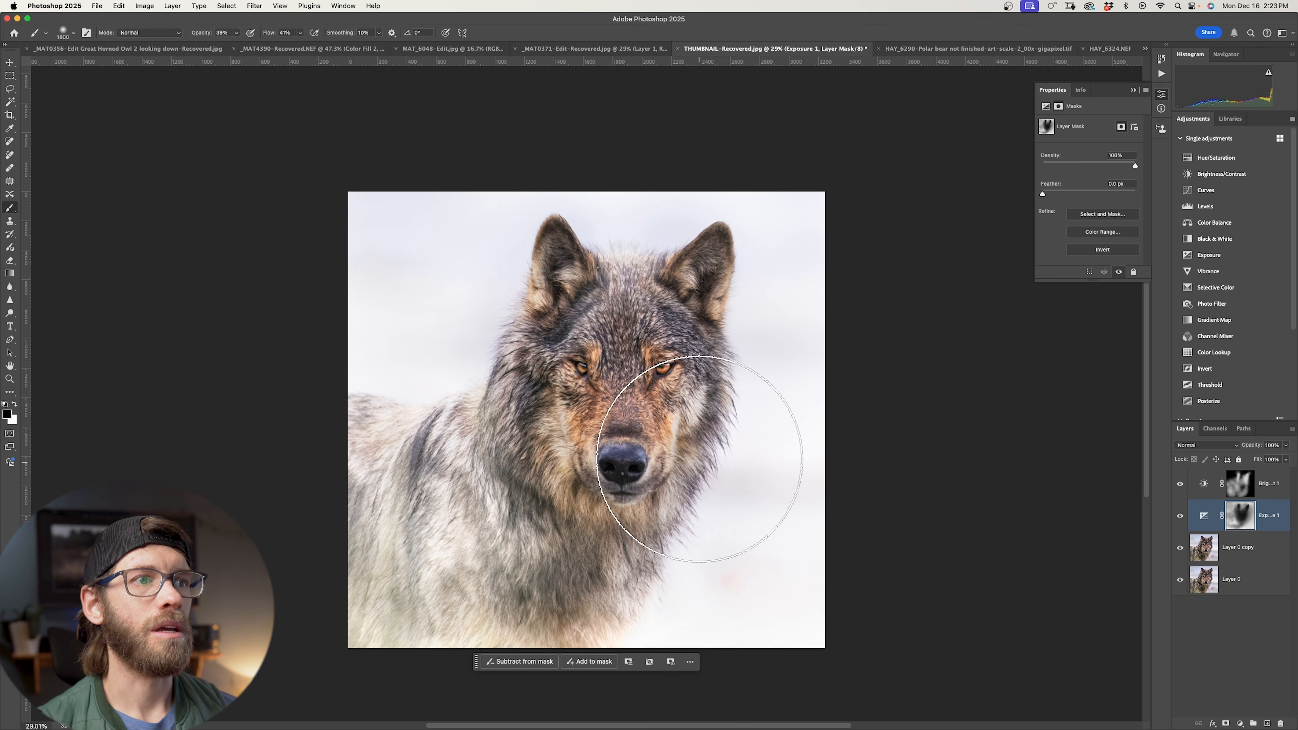
{"action": "key", "text": "x"}
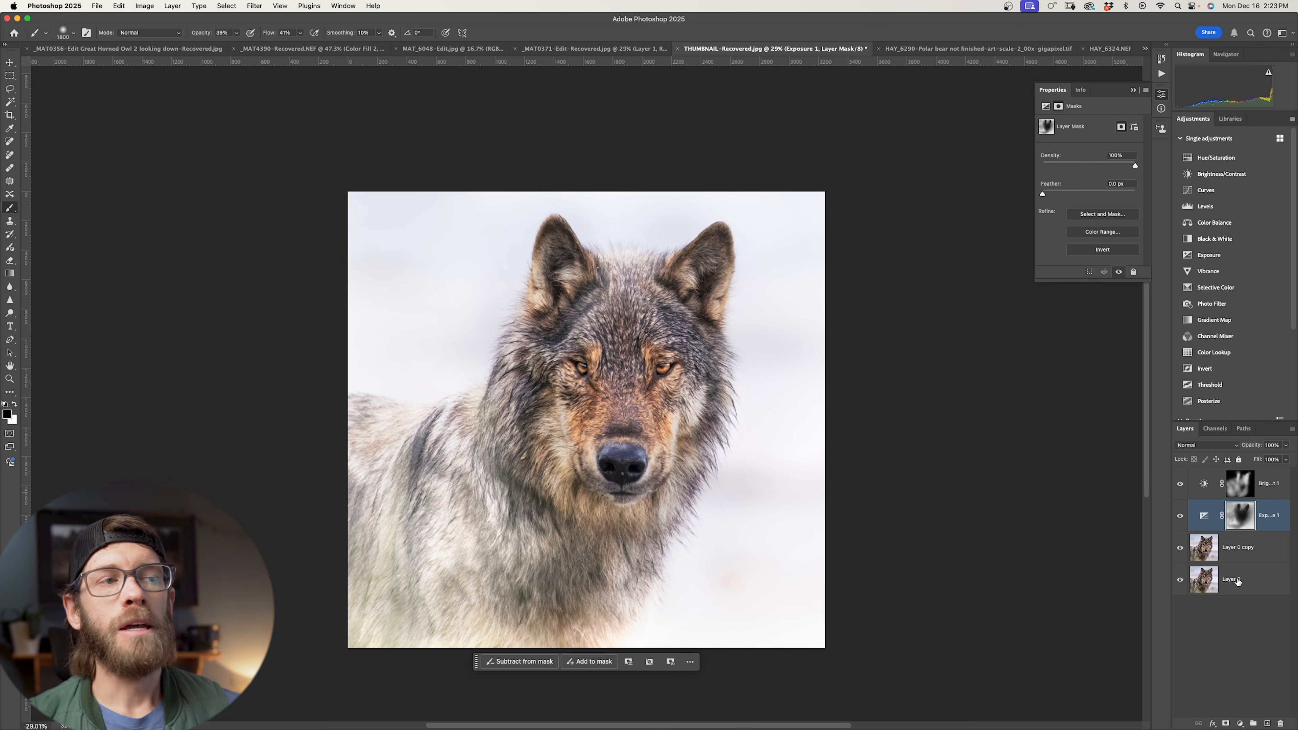
- Add a mid-gray Solid Color fill layer above the Brightness/Contrast layer and set its blend mode to Screen
{"action": "left_click", "coordinate": [1260, 489]}
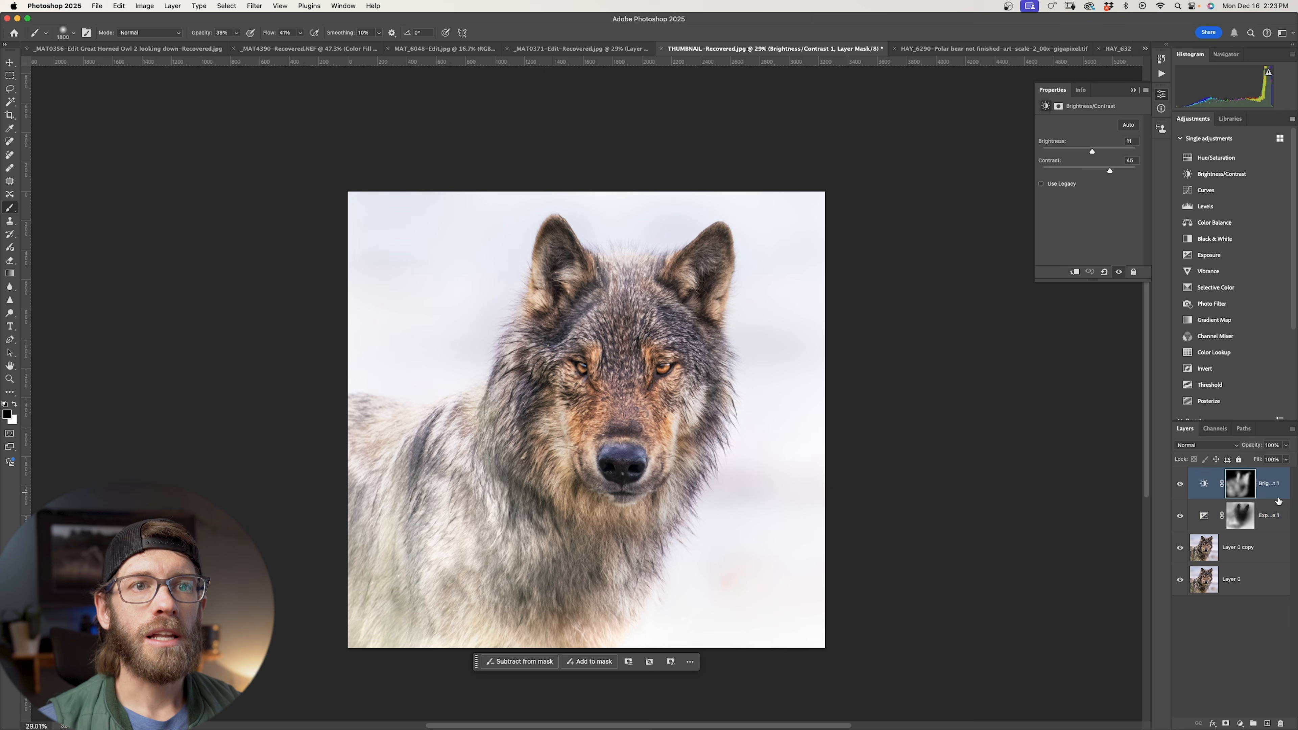
{"action": "left_click", "coordinate": [1241, 724]}
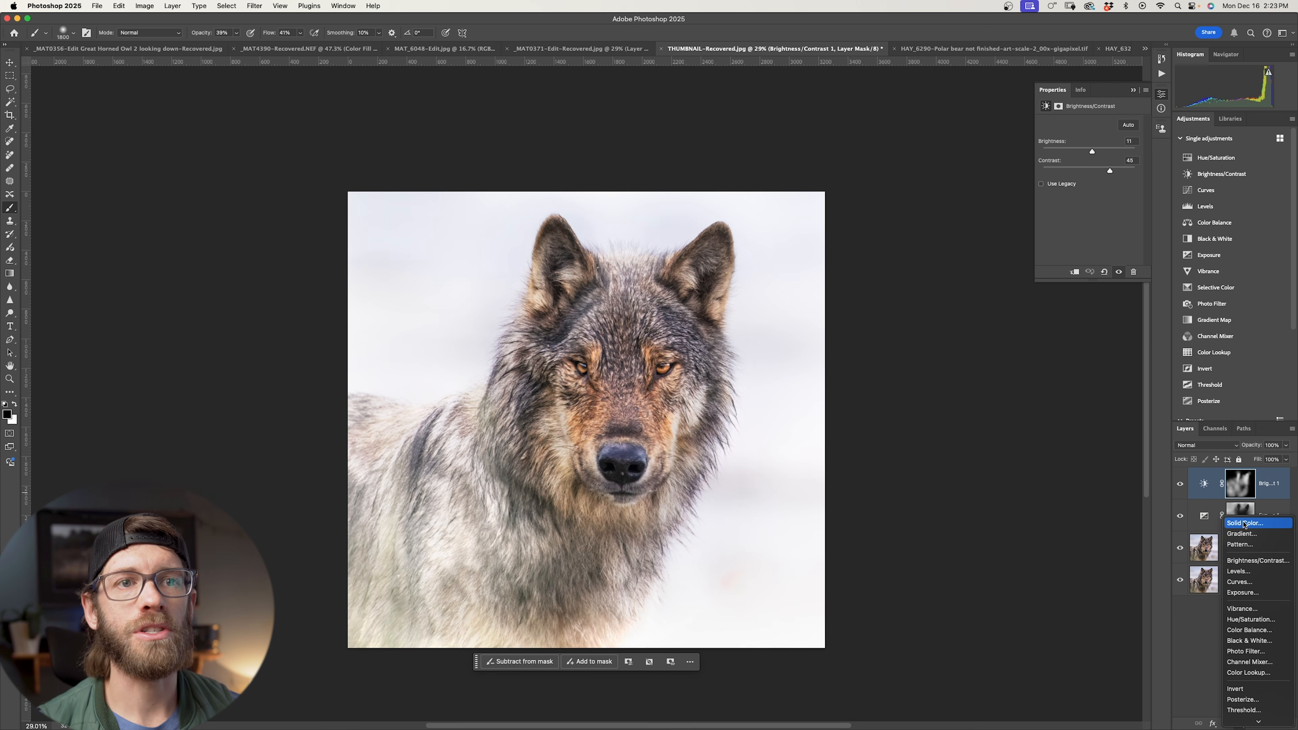
{"action": "left_click", "coordinate": [1246, 522]}
{"action": "left_click", "coordinate": [846, 458]}
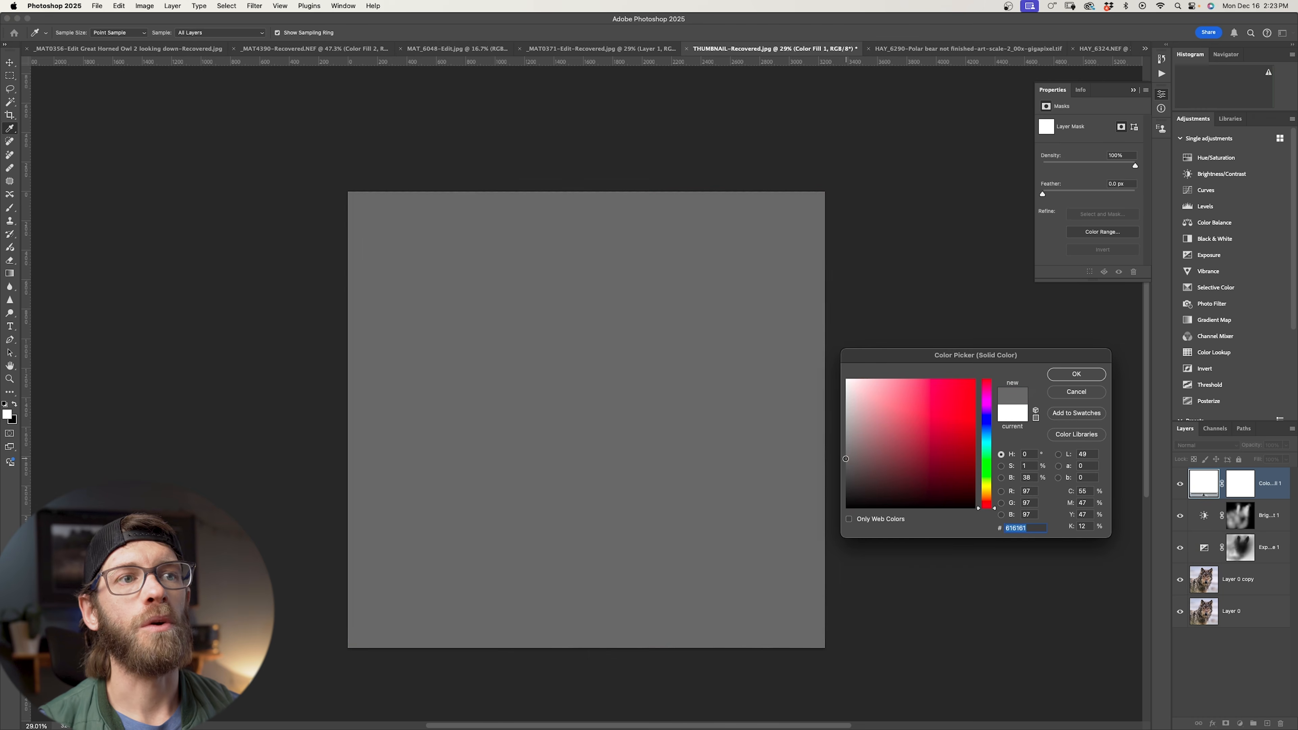
{"action": "left_click_drag", "start_coordinate": [848, 462], "coordinate": [846, 456]}
{"action": "left_click", "coordinate": [1066, 373]}
{"action": "key", "text": "b"}
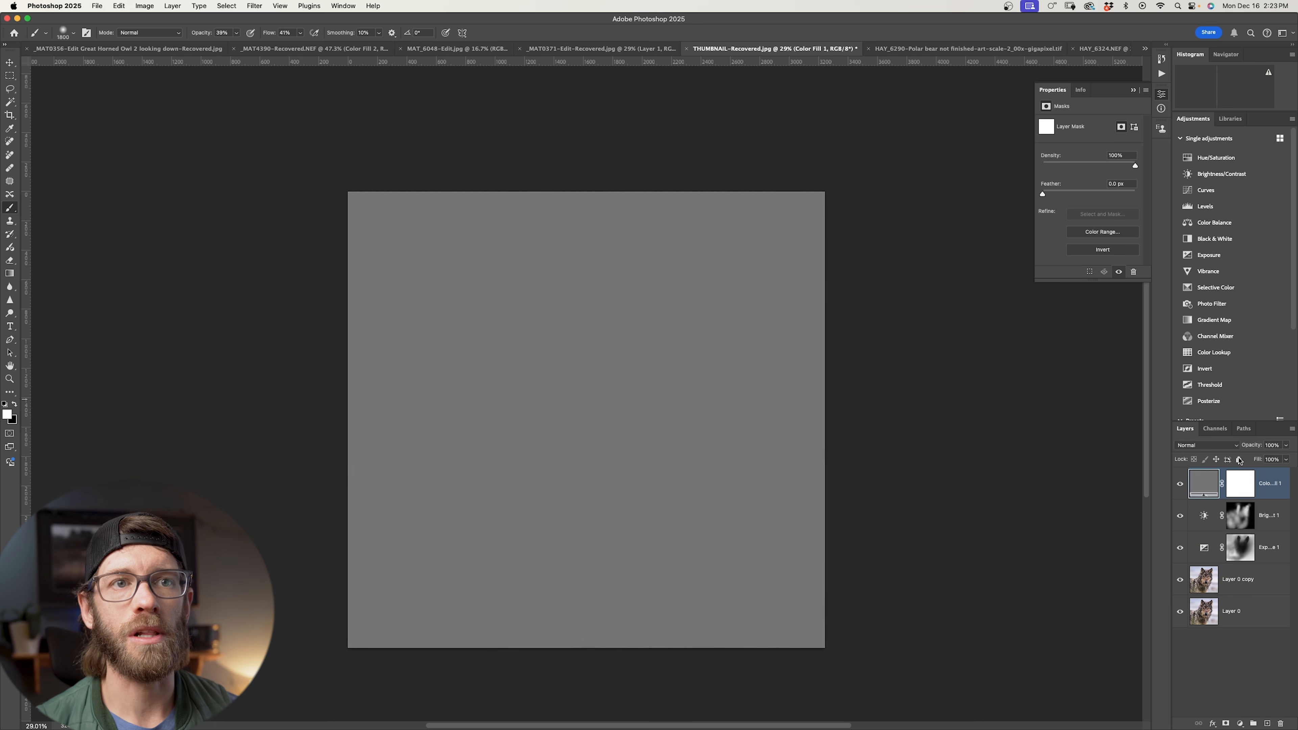
{"action": "left_click", "coordinate": [1215, 449]}
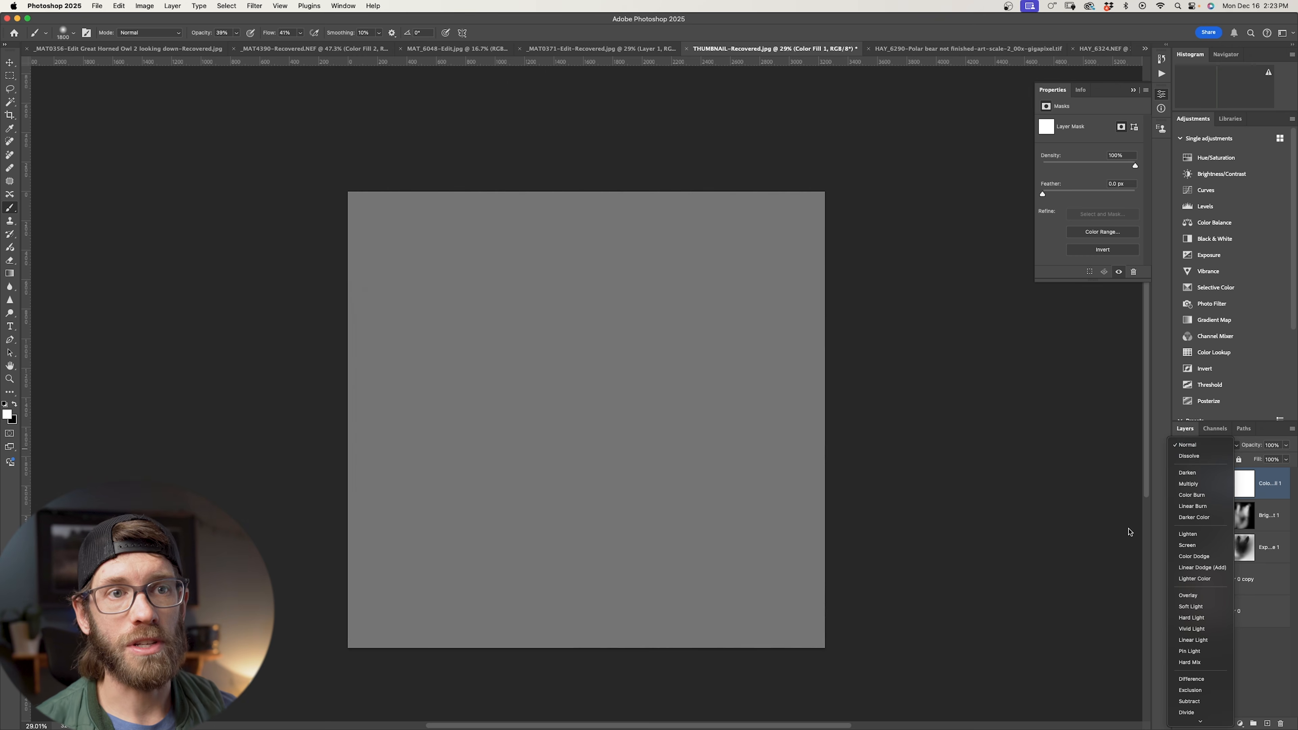
{"action": "left_click", "coordinate": [1204, 546]}
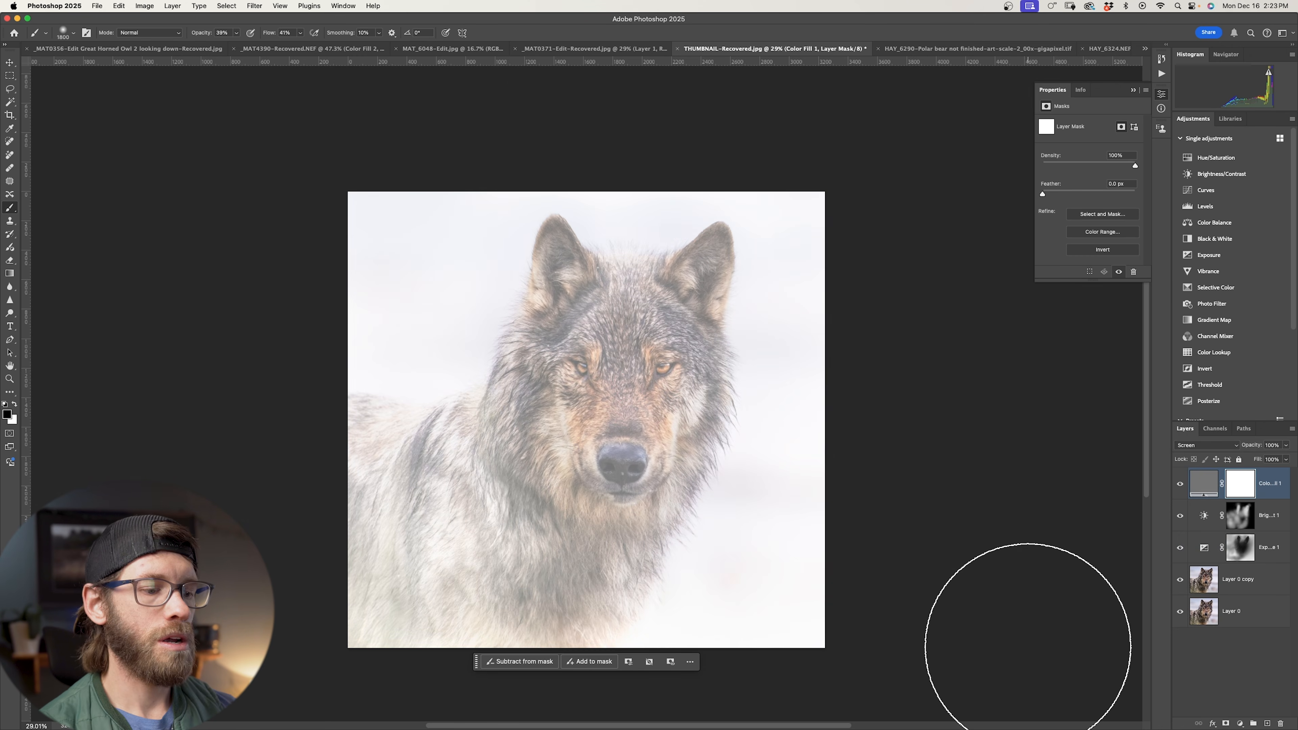
- Invert the Color Fill mask and paint white over the wolf's back, lower body and the surrounding background to fade them
{"action": "key", "text": "super+i"}
{"action": "key", "text": "x"}
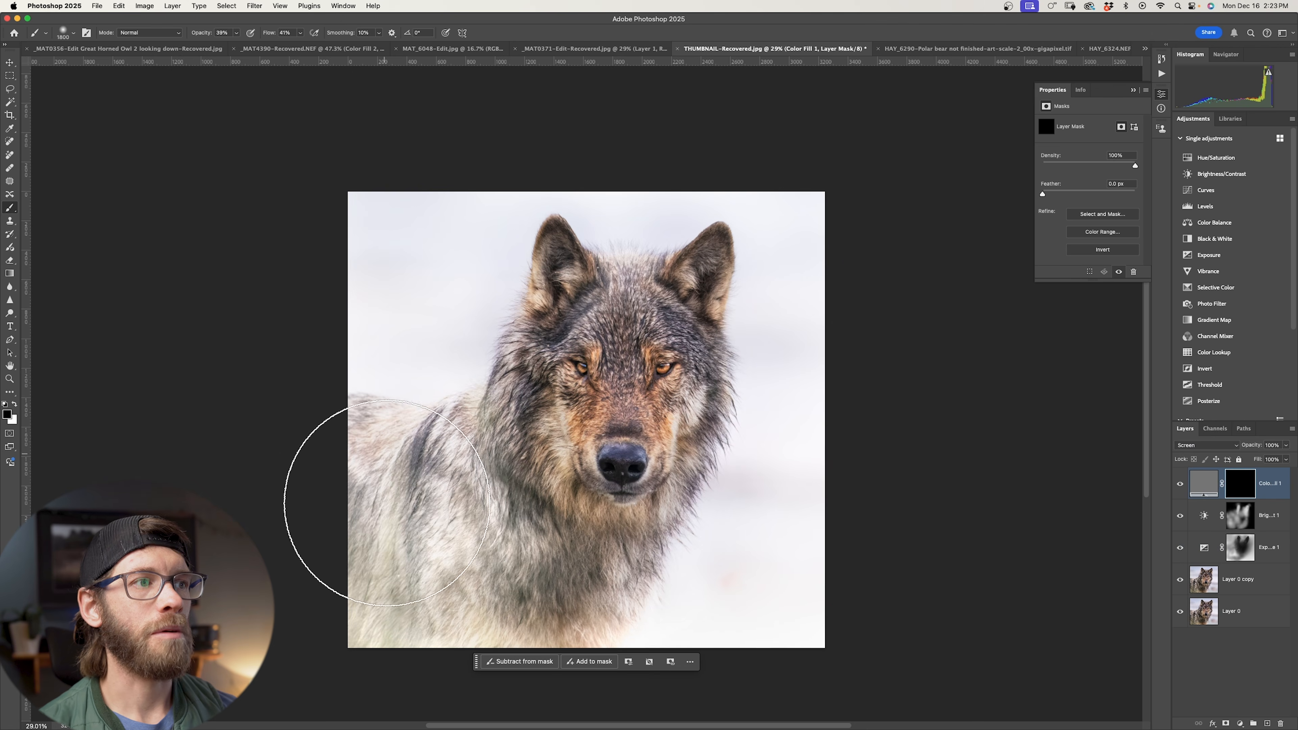
{"action": "mouse_move", "coordinate": [407, 465]}
{"action": "left_mouse_down"}
{"action": "mouse_move", "coordinate": [362, 463]}
{"action": "mouse_move", "coordinate": [434, 609]}
{"action": "mouse_move", "coordinate": [643, 624]}
{"action": "mouse_move", "coordinate": [314, 527]}
{"action": "mouse_move", "coordinate": [362, 377]}
{"action": "mouse_move", "coordinate": [353, 290]}
{"action": "mouse_move", "coordinate": [378, 220]}
{"action": "mouse_move", "coordinate": [348, 537]}
{"action": "mouse_move", "coordinate": [740, 566]}
{"action": "mouse_move", "coordinate": [783, 507]}
{"action": "mouse_move", "coordinate": [748, 343]}
{"action": "left_mouse_up"}
{"action": "key", "text": "bracketleft"}
{"action": "key", "text": "bracketleft"}
{"action": "key", "text": "bracketleft"}
{"action": "key", "text": "bracketleft"}
{"action": "key", "text": "bracketleft"}
{"action": "key", "text": "bracketleft"}
{"action": "key", "text": "bracketleft"}
{"action": "key", "text": "bracketleft"}
{"action": "key", "text": "bracketleft"}
{"action": "key", "text": "bracketleft"}
{"action": "key", "text": "bracketleft"}
{"action": "key", "text": "bracketleft"}
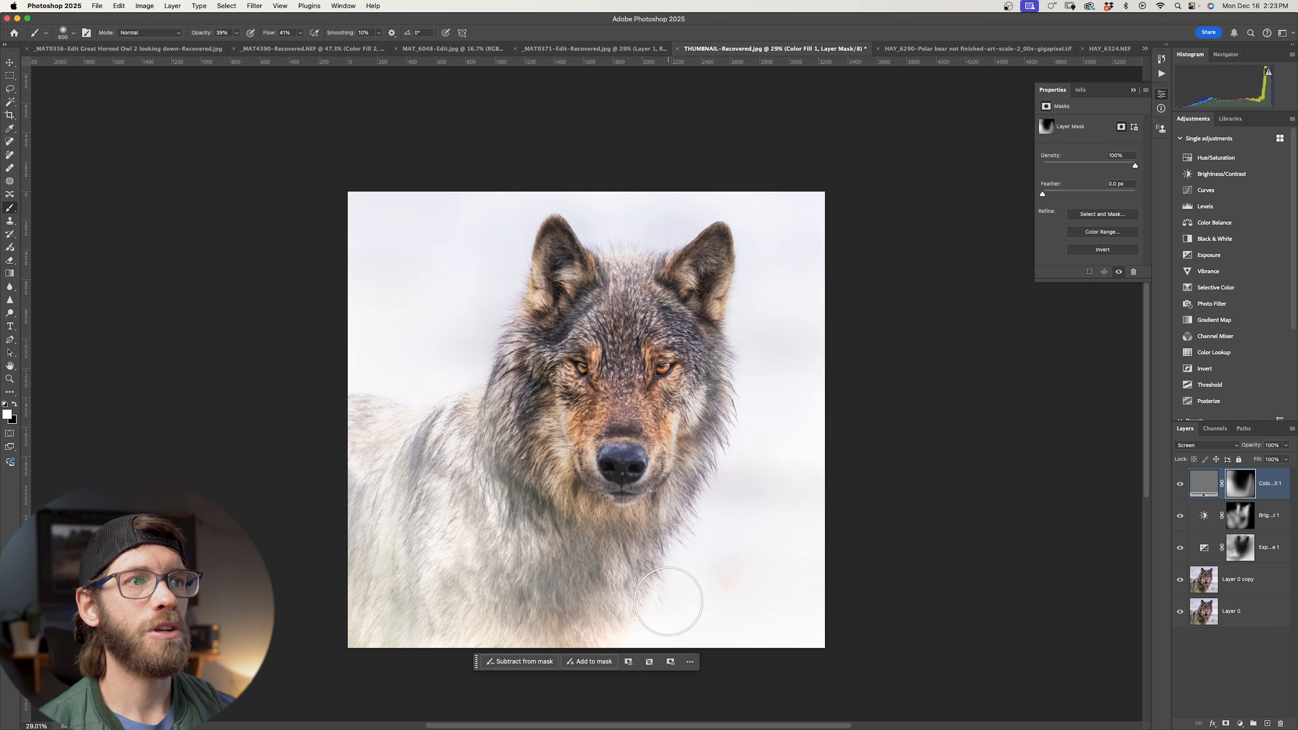
- Paint on the Color Fill mask along the far side of the wolf's head and the adjacent background, varying the brush size
{"action": "mouse_move", "coordinate": [762, 418]}
{"action": "left_mouse_down"}
{"action": "mouse_move", "coordinate": [797, 360]}
{"action": "mouse_move", "coordinate": [762, 334]}
{"action": "mouse_move", "coordinate": [736, 235]}
{"action": "mouse_move", "coordinate": [729, 337]}
{"action": "left_mouse_up"}
{"action": "key", "text": "bracketright"}
{"action": "key", "text": "bracketright"}
{"action": "key", "text": "bracketright"}
{"action": "key", "text": "bracketright"}
{"action": "key", "text": "bracketright"}
{"action": "key", "text": "bracketright"}
{"action": "key", "text": "bracketright"}
{"action": "key", "text": "bracketright"}
{"action": "key", "text": "bracketright"}
{"action": "key", "text": "bracketright"}
{"action": "key", "text": "bracketright"}
{"action": "key", "text": "bracketright"}
{"action": "key", "text": "bracketright"}
{"action": "key", "text": "bracketleft"}
{"action": "key", "text": "bracketleft"}
{"action": "key", "text": "bracketleft"}
{"action": "key", "text": "bracketleft"}
{"action": "key", "text": "bracketleft"}
{"action": "key", "text": "bracketleft"}
{"action": "key", "text": "x"}
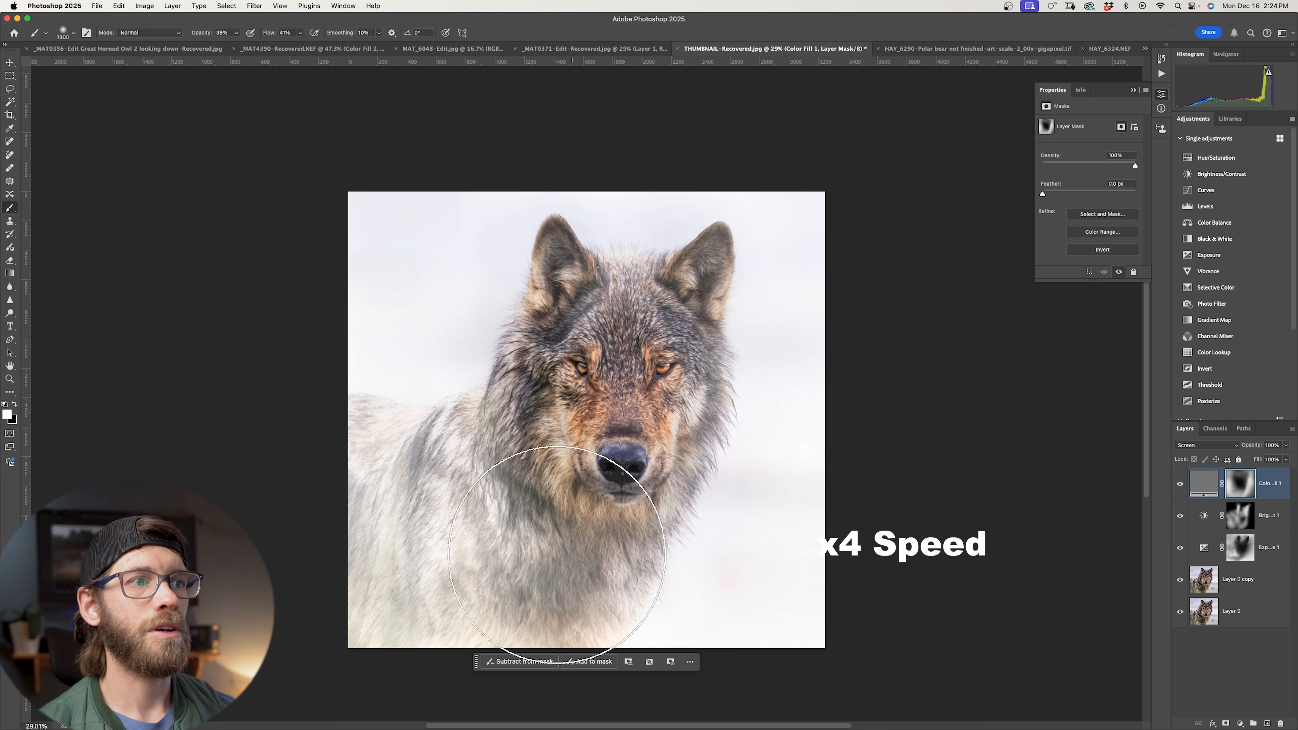
- Paint on the Exposure mask over the wolf's body and shoulder to refine the fur detail
{"action": "left_click", "coordinate": [1240, 552]}
{"action": "key", "text": "x"}
{"action": "mouse_move", "coordinate": [406, 570]}
{"action": "left_mouse_down"}
{"action": "mouse_move", "coordinate": [495, 505]}
{"action": "mouse_move", "coordinate": [563, 539]}
{"action": "mouse_move", "coordinate": [522, 416]}
{"action": "left_mouse_up"}
{"action": "key", "text": "bracketright"}
{"action": "key", "text": "bracketright"}
{"action": "key", "text": "bracketright"}
{"action": "key", "text": "bracketright"}
{"action": "key", "text": "bracketright"}
{"action": "key", "text": "bracketright"}
{"action": "key", "text": "bracketright"}
{"action": "key", "text": "bracketright"}
{"action": "key", "text": "bracketright"}
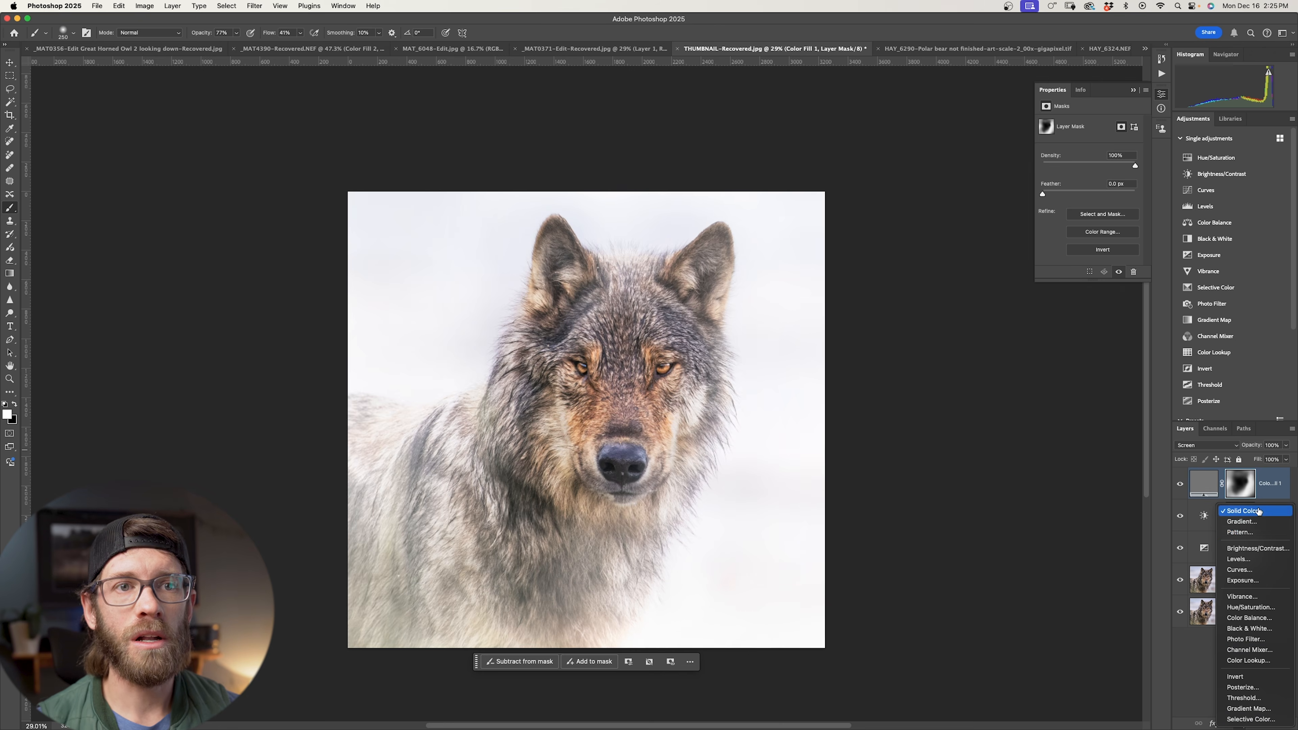
- Add a dark blue-gray Solid Color fill layer (#24242a) above the existing Color Fill layer and set its blend mode to Soft Light
{"action": "left_click", "coordinate": [1260, 512]}
{"action": "left_click", "coordinate": [860, 486]}
{"action": "left_click_drag", "start_coordinate": [988, 507], "coordinate": [1000, 417]}
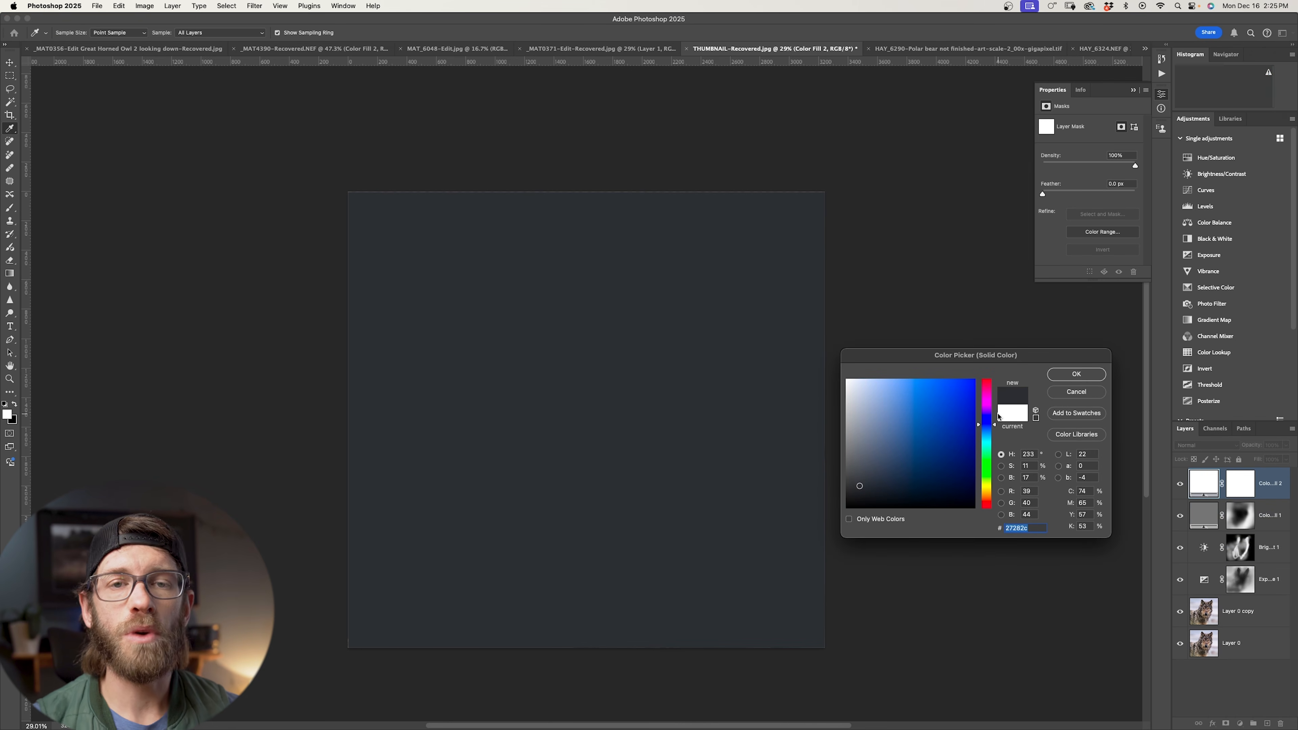
{"action": "left_click", "coordinate": [868, 487]}
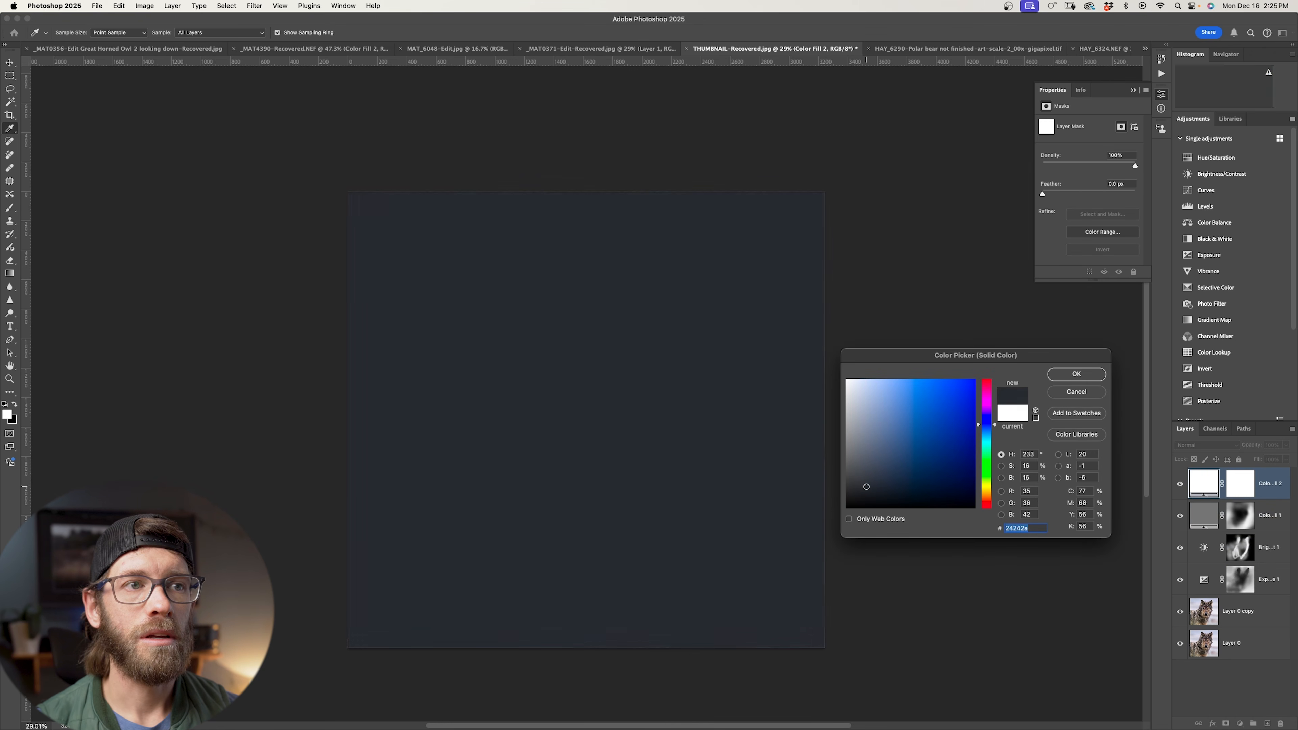
{"action": "left_click", "coordinate": [1083, 379]}
{"action": "left_click", "coordinate": [1229, 448]}
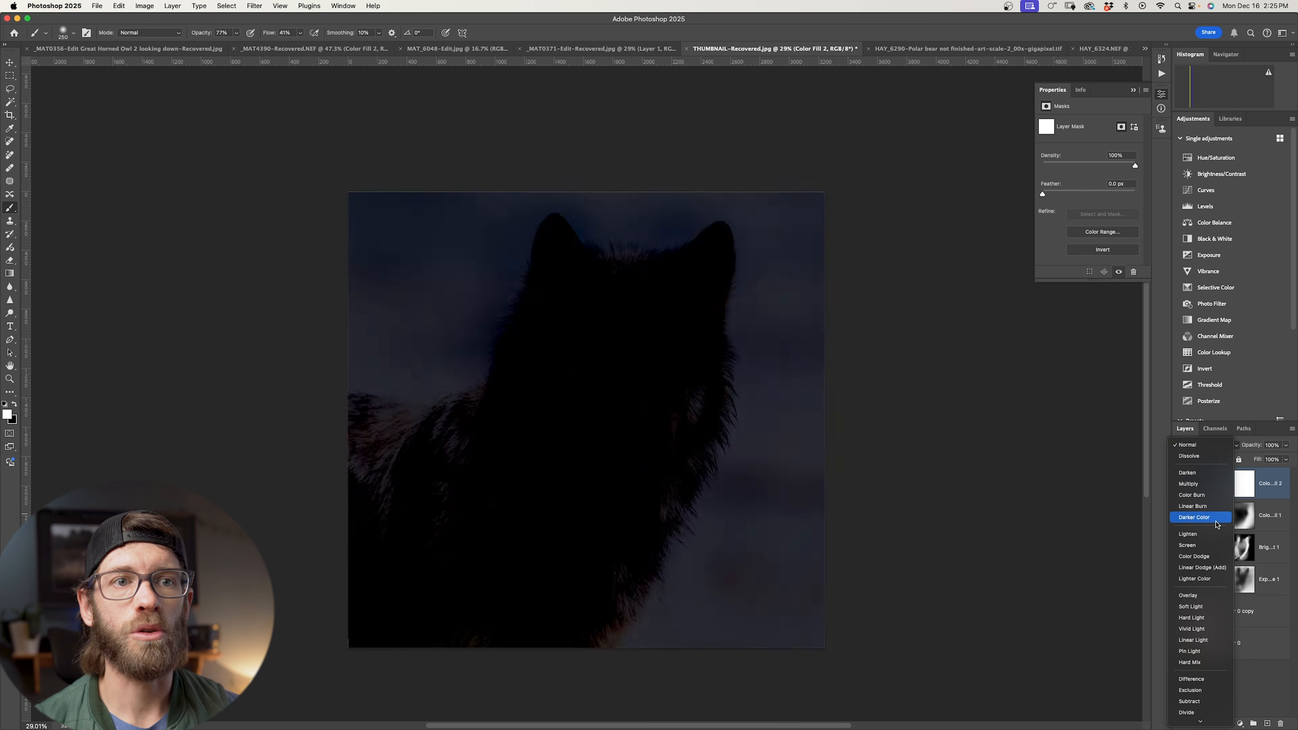
{"action": "left_click", "coordinate": [1204, 606]}
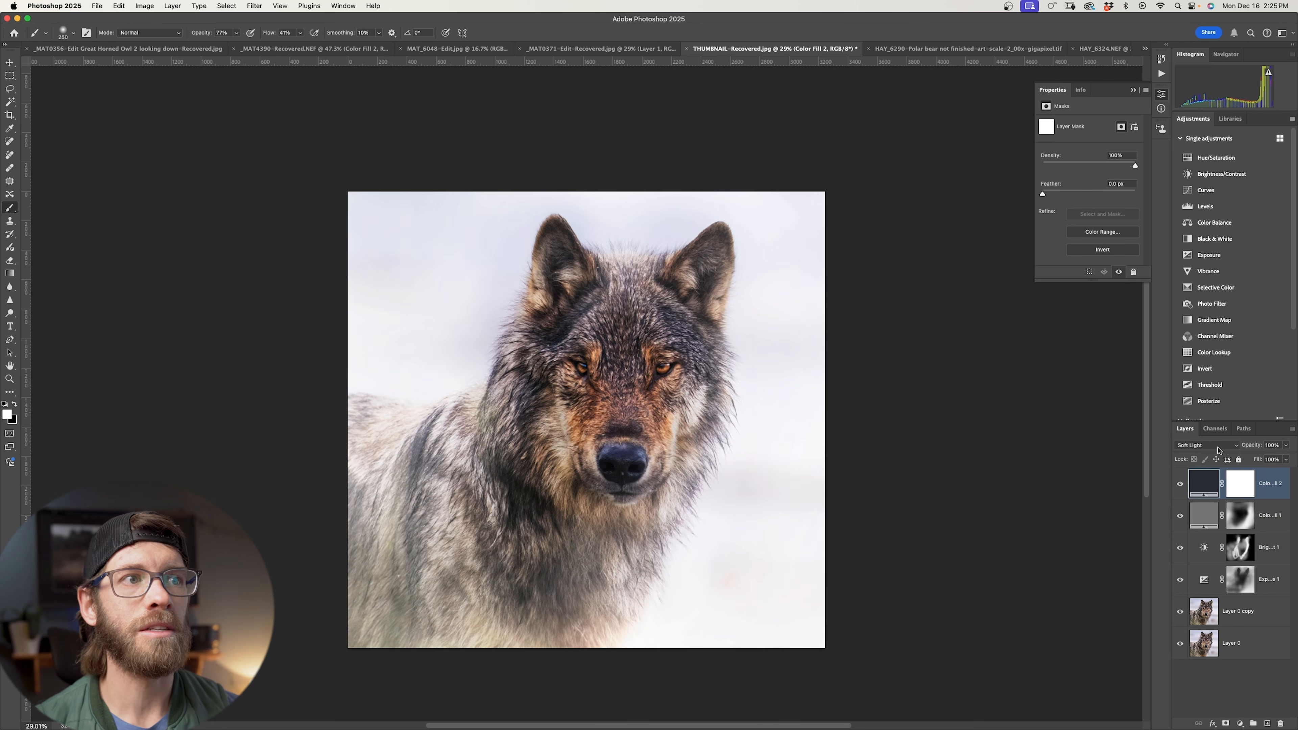
- Invert the Soft Light fill's mask repeatedly to compare the effect, leaving the mask black
{"action": "left_click", "coordinate": [1240, 483]}
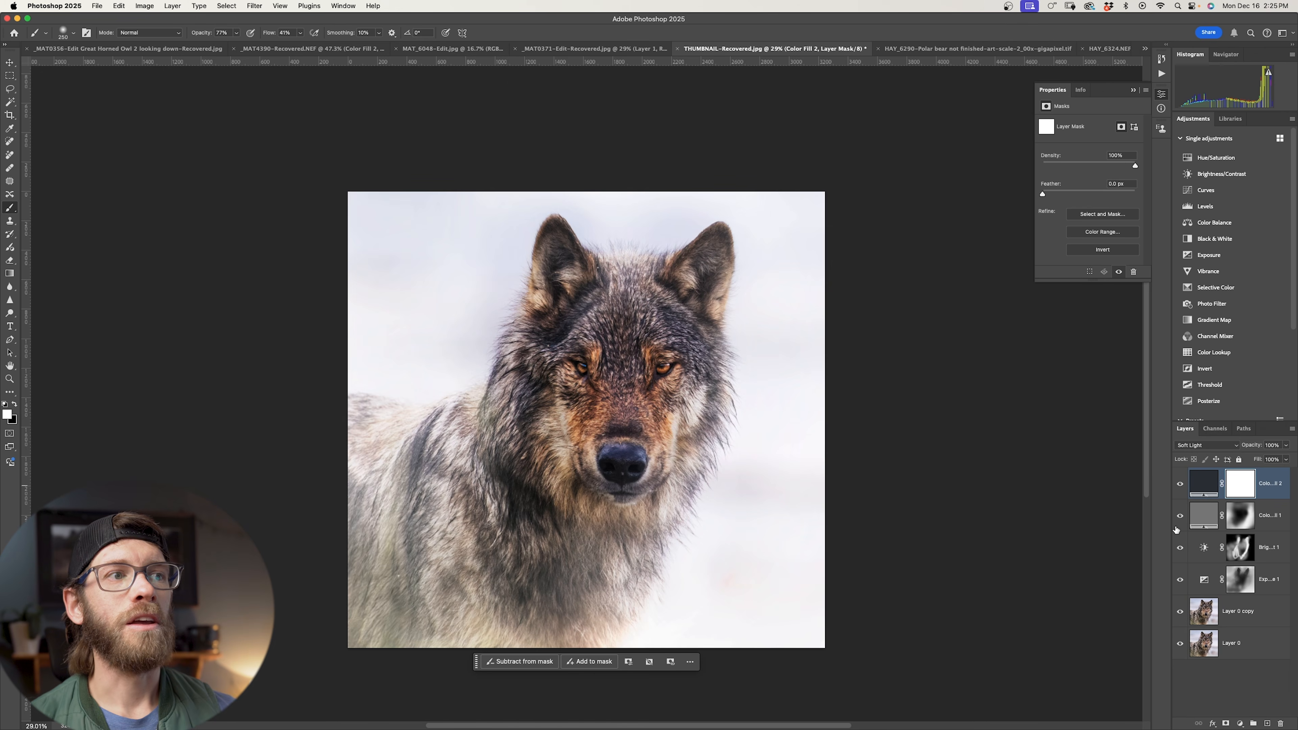
{"action": "key", "text": "super+i"}
{"action": "key", "text": "super+i"}
{"action": "key", "text": "super+i"}
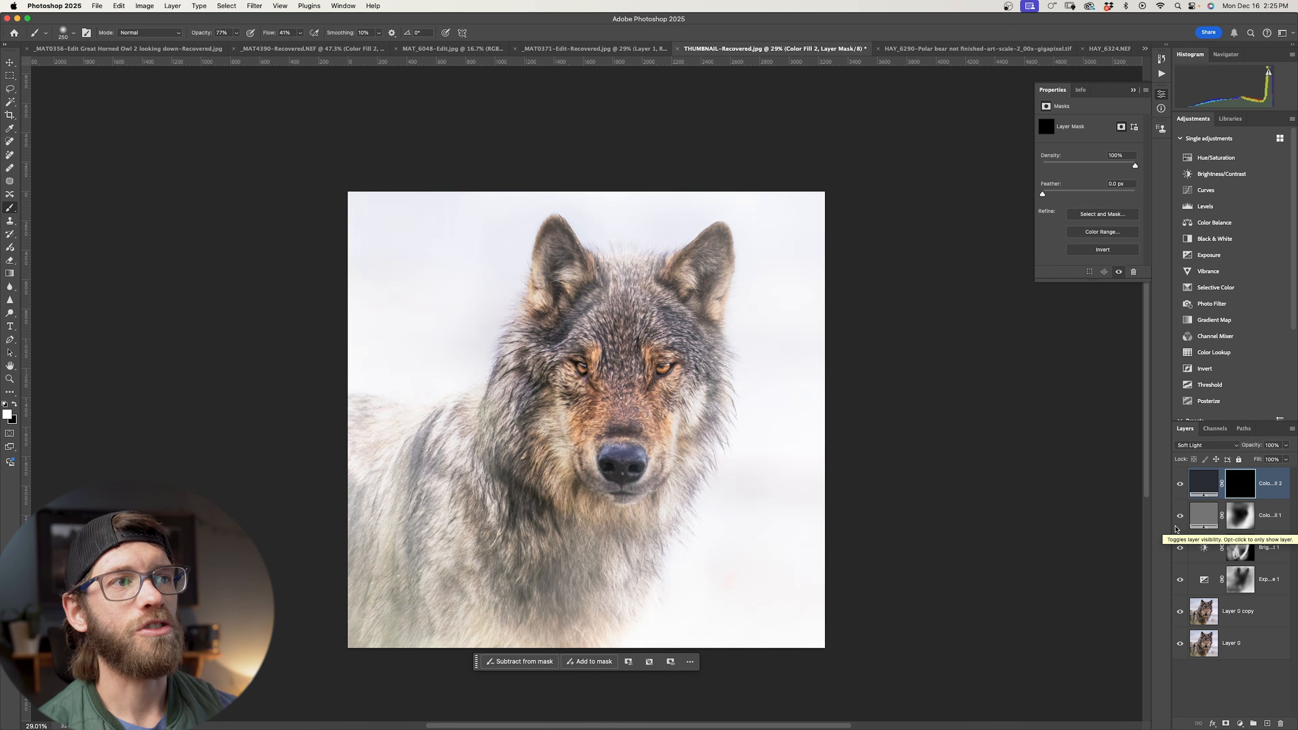
{"action": "key", "text": "super+i"}
{"action": "key", "text": "super+i"}
{"action": "key", "text": "super+i"}
{"action": "key", "text": "super+i"}
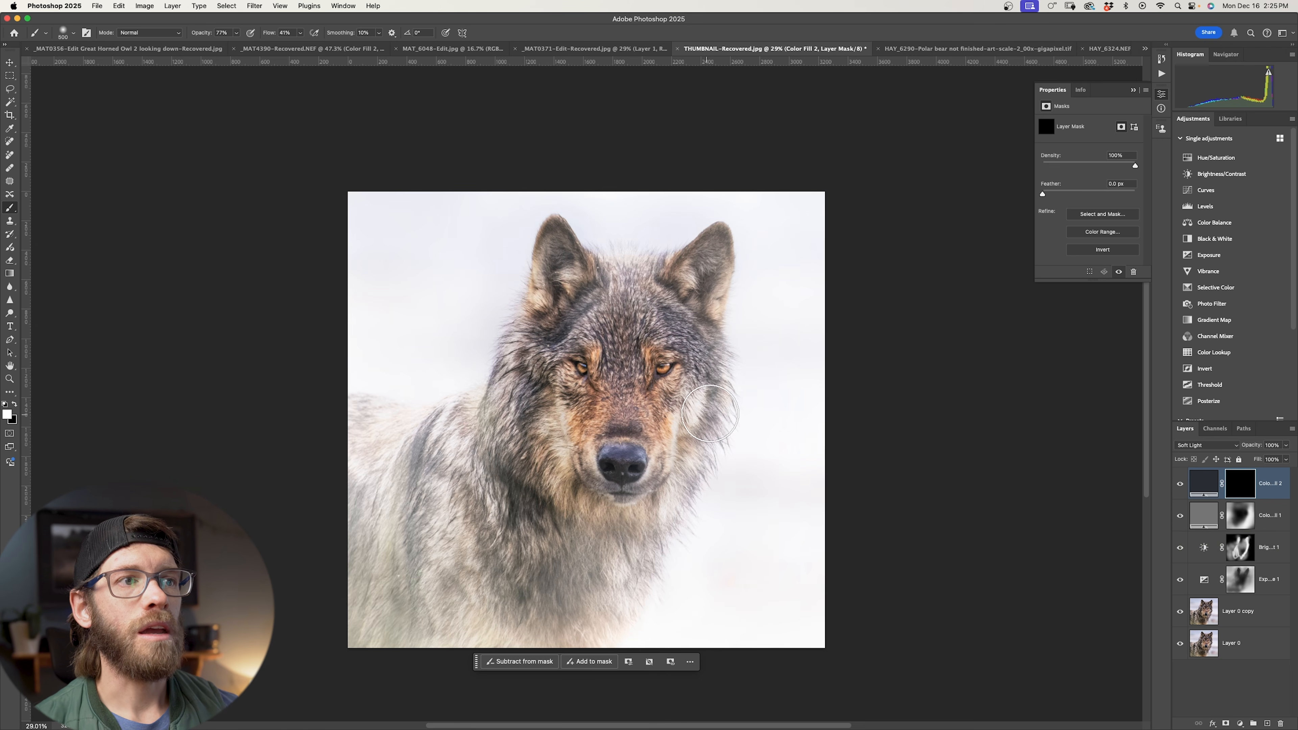
- Paint on the Soft Light fill's mask over the wolf's chest, face and back to restore contrast, enlarging the brush partway through
{"action": "mouse_move", "coordinate": [713, 379]}
{"action": "left_mouse_down"}
{"action": "mouse_move", "coordinate": [682, 523]}
{"action": "mouse_move", "coordinate": [636, 535]}
{"action": "mouse_move", "coordinate": [607, 607]}
{"action": "left_mouse_up"}
{"action": "mouse_move", "coordinate": [522, 523]}
{"action": "left_mouse_down"}
{"action": "mouse_move", "coordinate": [588, 560]}
{"action": "mouse_move", "coordinate": [591, 633]}
{"action": "mouse_move", "coordinate": [719, 429]}
{"action": "mouse_move", "coordinate": [681, 393]}
{"action": "mouse_move", "coordinate": [687, 425]}
{"action": "mouse_move", "coordinate": [549, 446]}
{"action": "mouse_move", "coordinate": [641, 541]}
{"action": "mouse_move", "coordinate": [674, 497]}
{"action": "left_mouse_up"}
{"action": "key", "text": "bracketright"}
{"action": "key", "text": "bracketright"}
{"action": "key", "text": "bracketright"}
{"action": "key", "text": "bracketright"}
{"action": "key", "text": "bracketright"}
{"action": "key", "text": "bracketright"}
{"action": "key", "text": "bracketright"}
{"action": "key", "text": "bracketright"}
{"action": "key", "text": "bracketright"}
{"action": "key", "text": "bracketright"}
{"action": "key", "text": "bracketright"}
{"action": "left_click", "coordinate": [718, 356]}
{"action": "left_click", "coordinate": [717, 264]}
{"action": "mouse_move", "coordinate": [516, 409]}
{"action": "left_mouse_down"}
{"action": "mouse_move", "coordinate": [460, 491]}
{"action": "mouse_move", "coordinate": [369, 471]}
{"action": "left_mouse_up"}
- Add a Vibrance adjustment layer with Saturation at -100 and toggle its visibility to compare
{"action": "left_click", "coordinate": [1240, 723]}
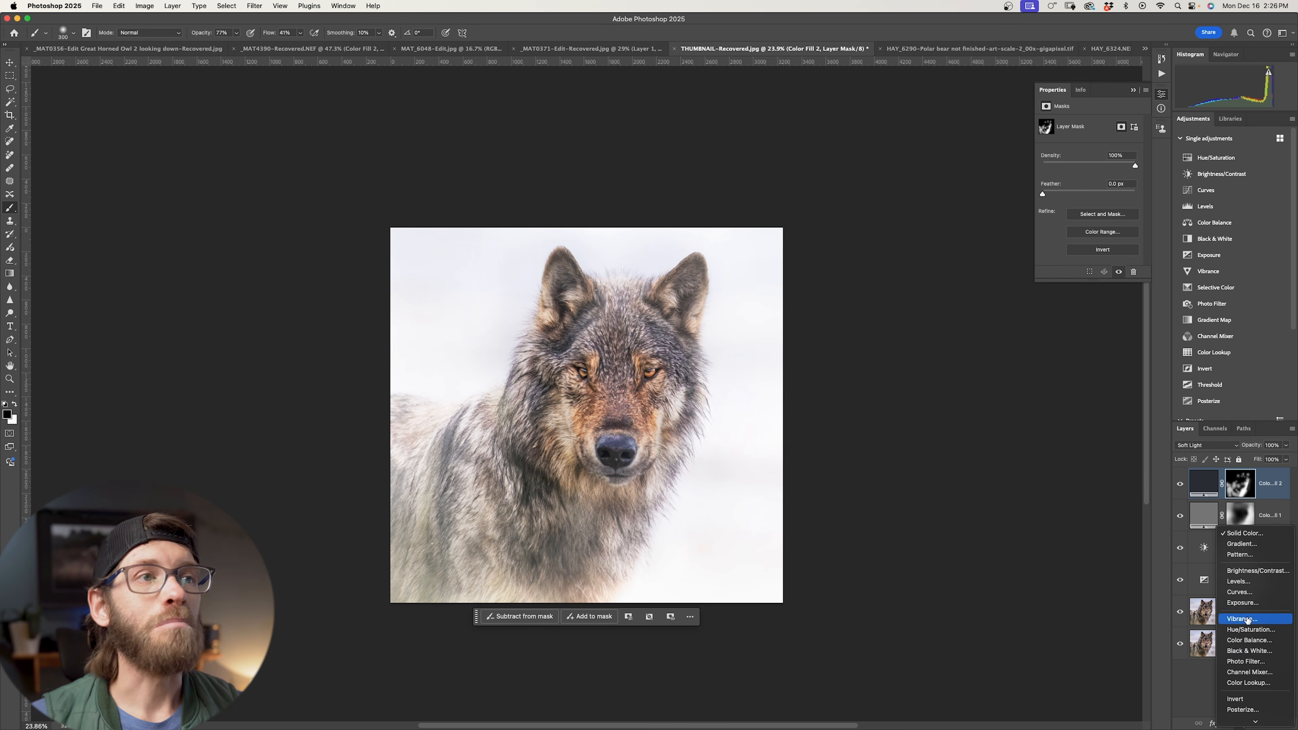
{"action": "left_click", "coordinate": [1248, 619]}
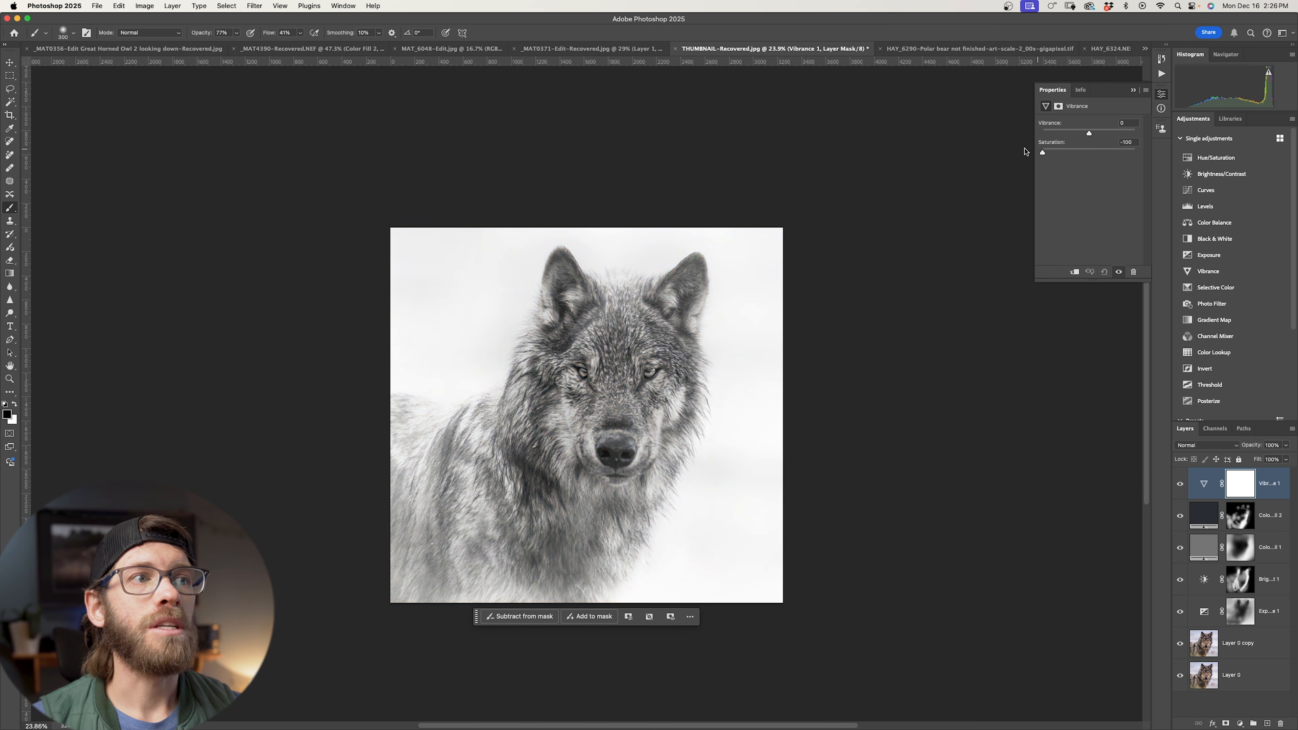
{"action": "left_click", "coordinate": [1181, 484]}
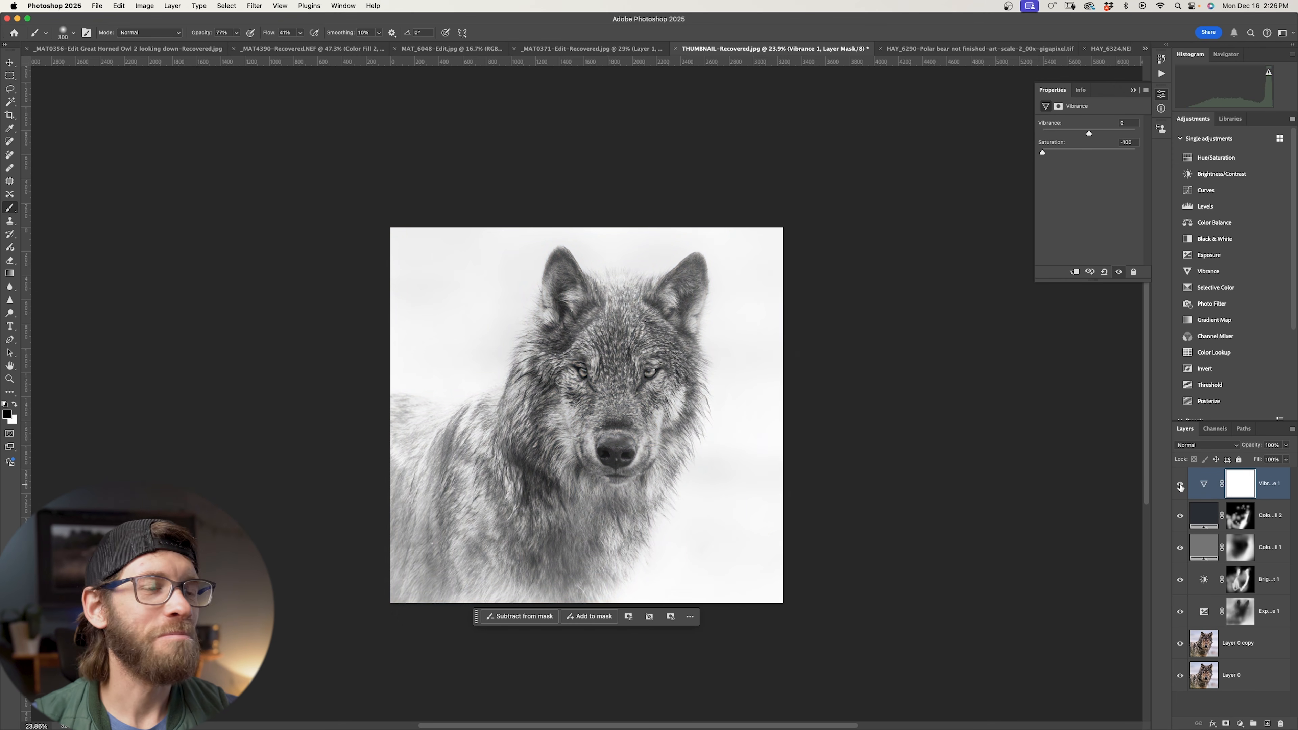
{"action": "key", "text": "super+equal"}
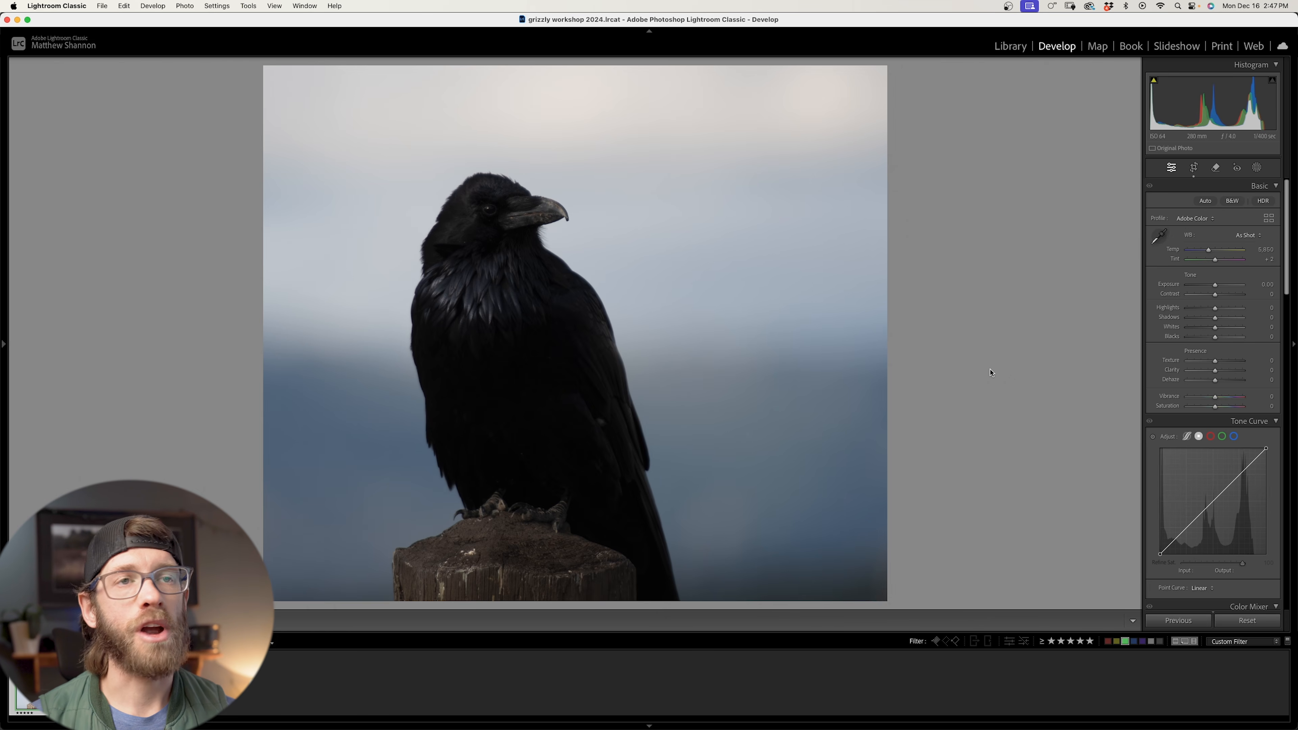
- In Lightroom Classic, mask the raven with Select Subject, raise Exposure and Shadows, set Contrast to 57 and Whites to 12, and slightly lower Blacks
{"action": "left_click", "coordinate": [1256, 170]}
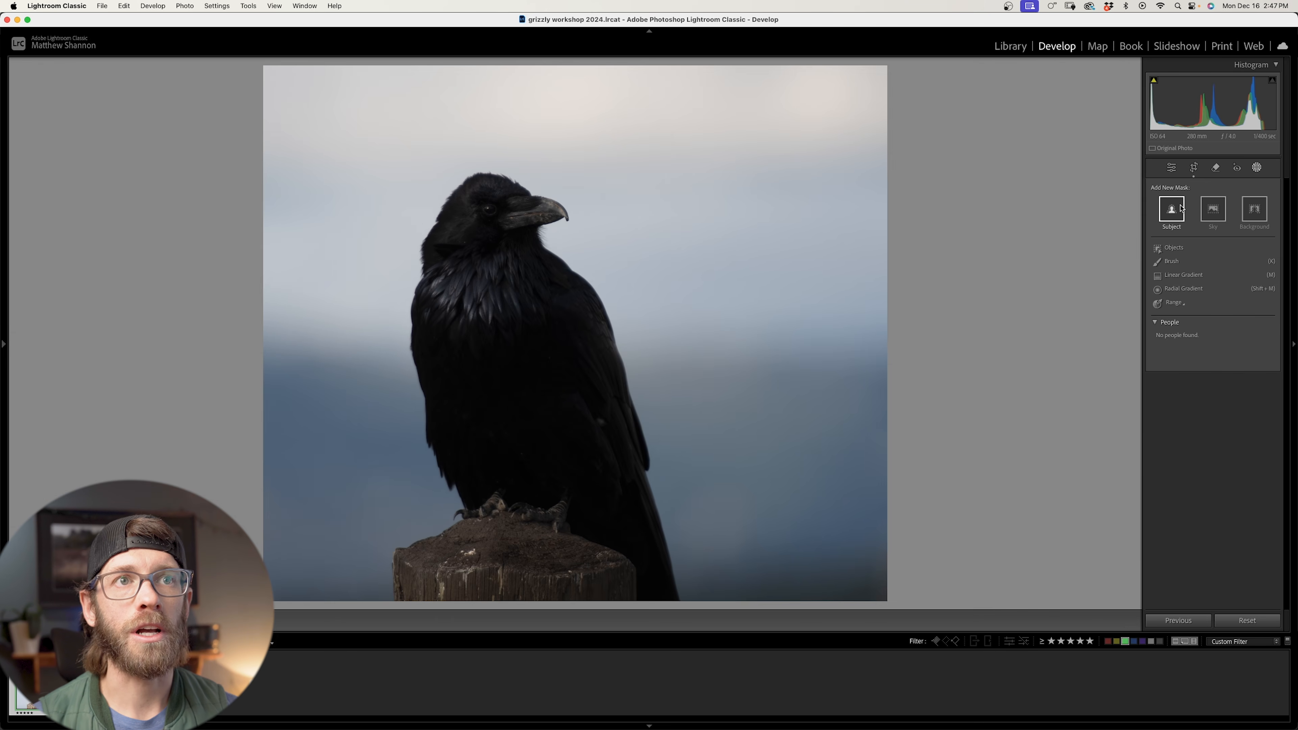
{"action": "left_click", "coordinate": [1172, 210]}
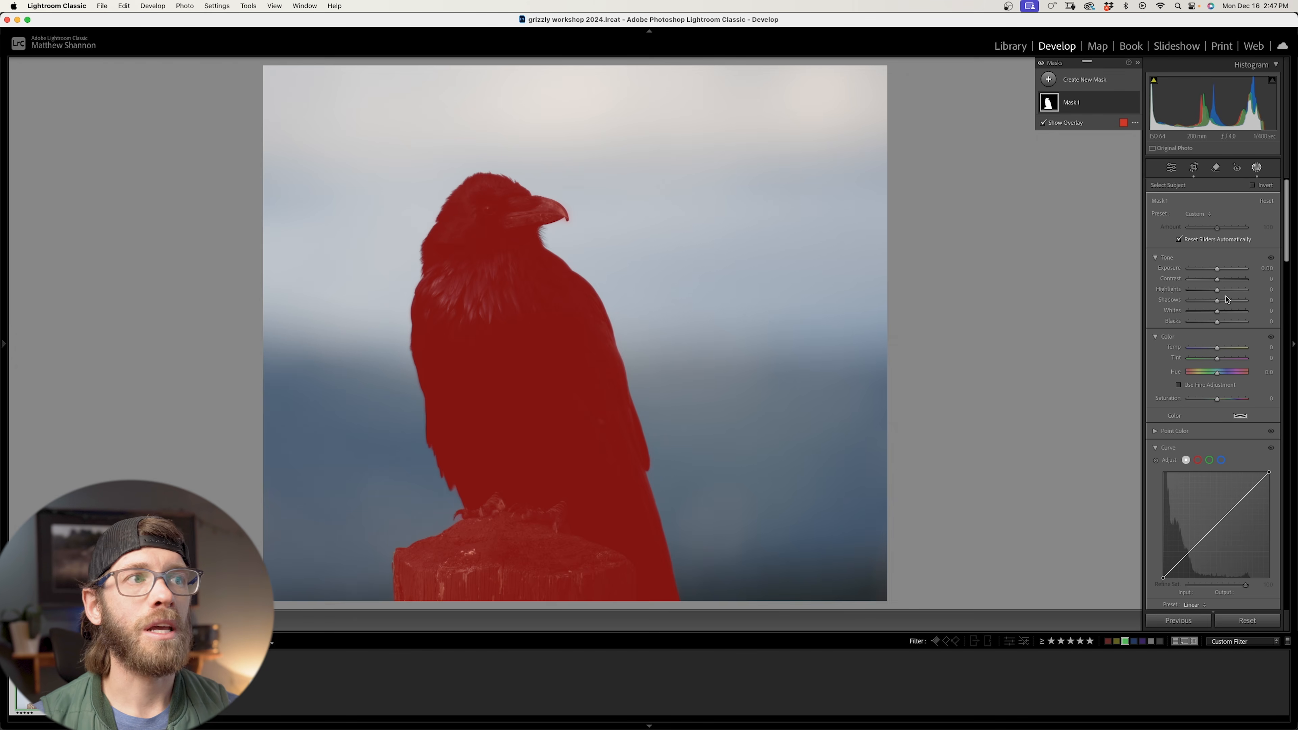
{"action": "left_click_drag", "start_coordinate": [1220, 302], "coordinate": [1226, 269]}
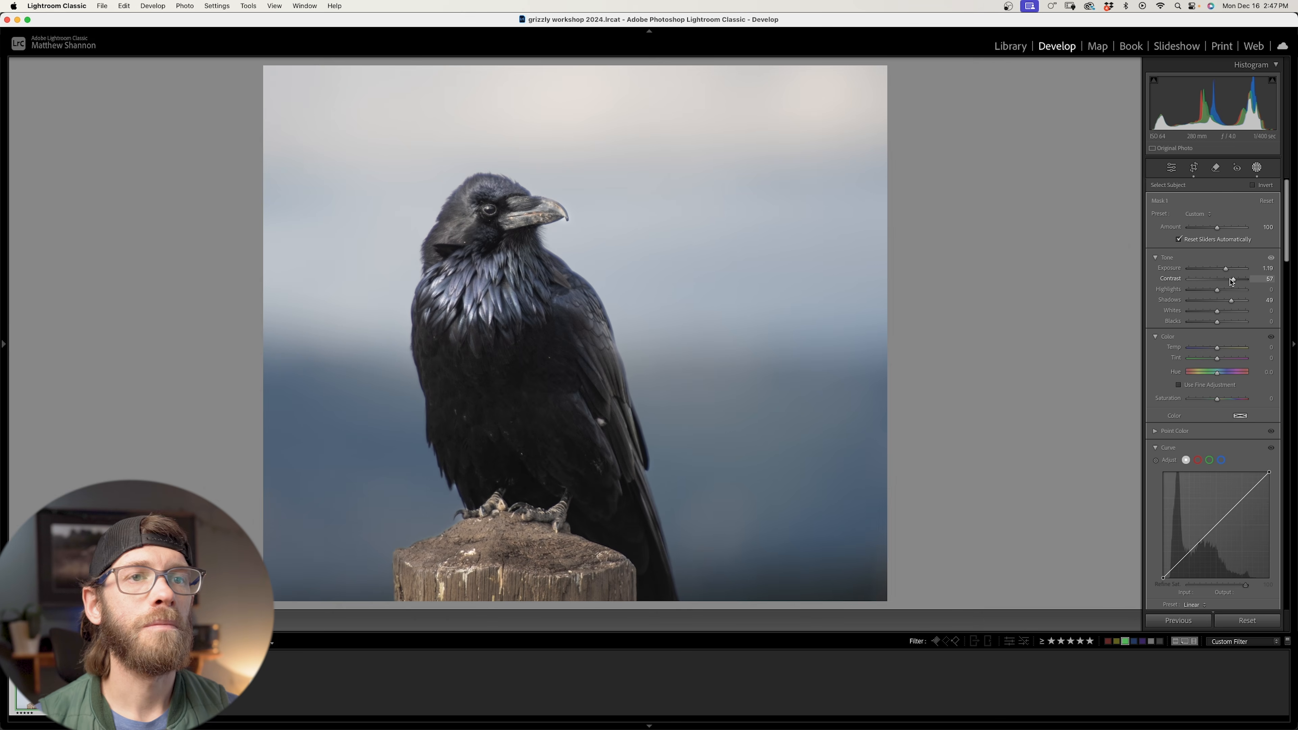
{"action": "left_click_drag", "start_coordinate": [1219, 314], "coordinate": [1217, 323]}
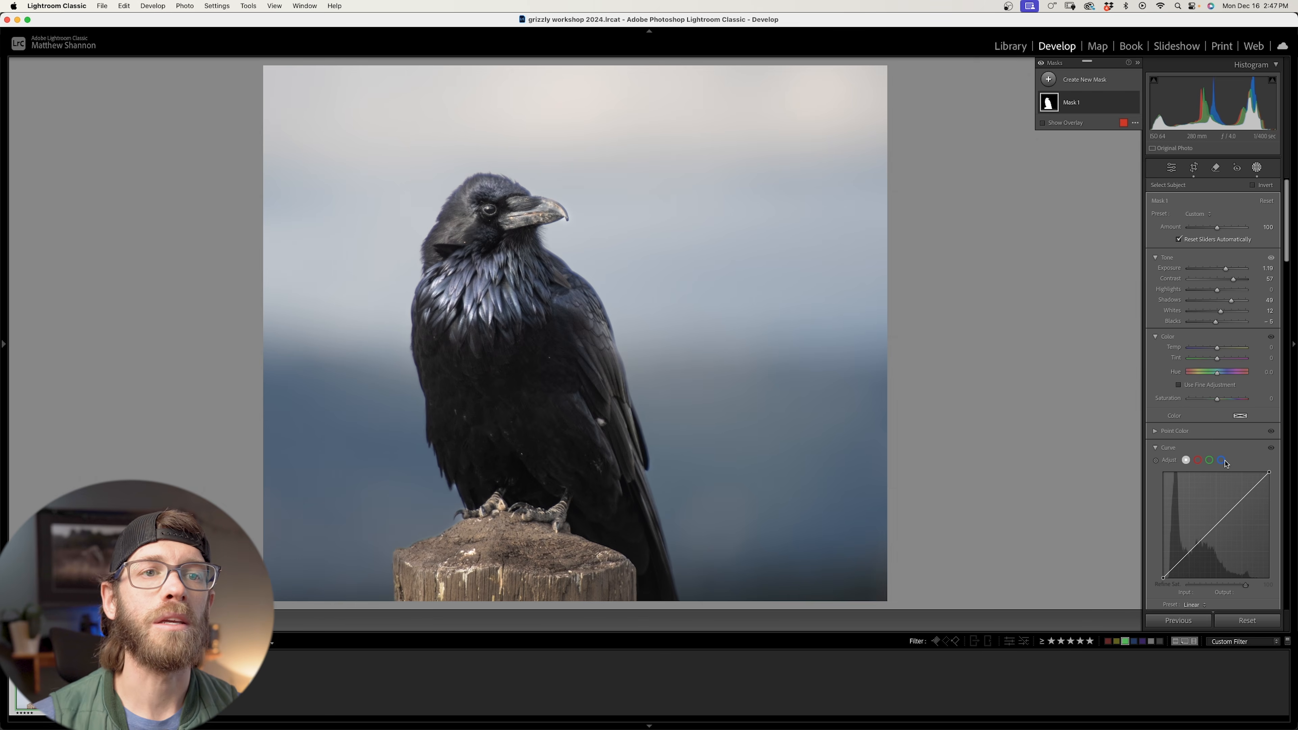
{"action": "scroll", "coordinate": [1226, 463], "scroll_direction": "down", "scroll_amount": 3}
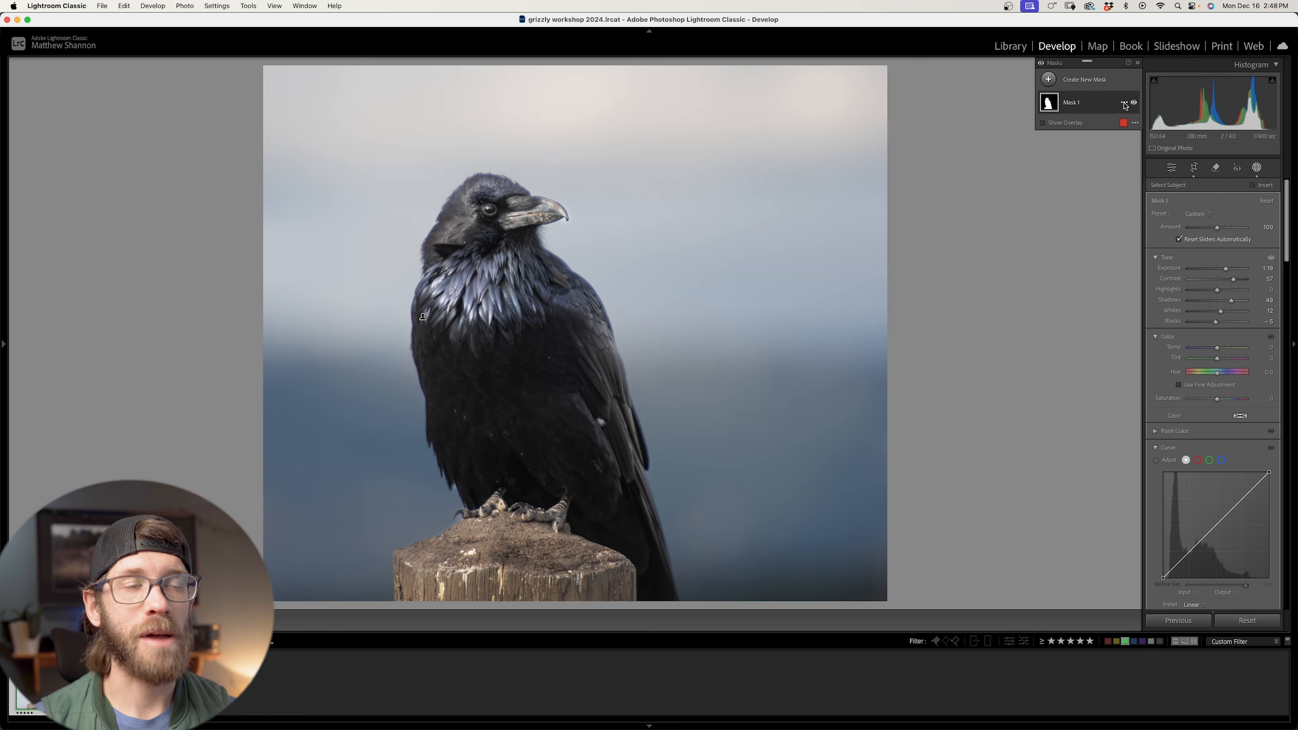
- Duplicate and invert the raven mask, and brighten the background with Exposure 1.44, Highlights -15 and Shadows 58
{"action": "left_click", "coordinate": [1124, 104]}
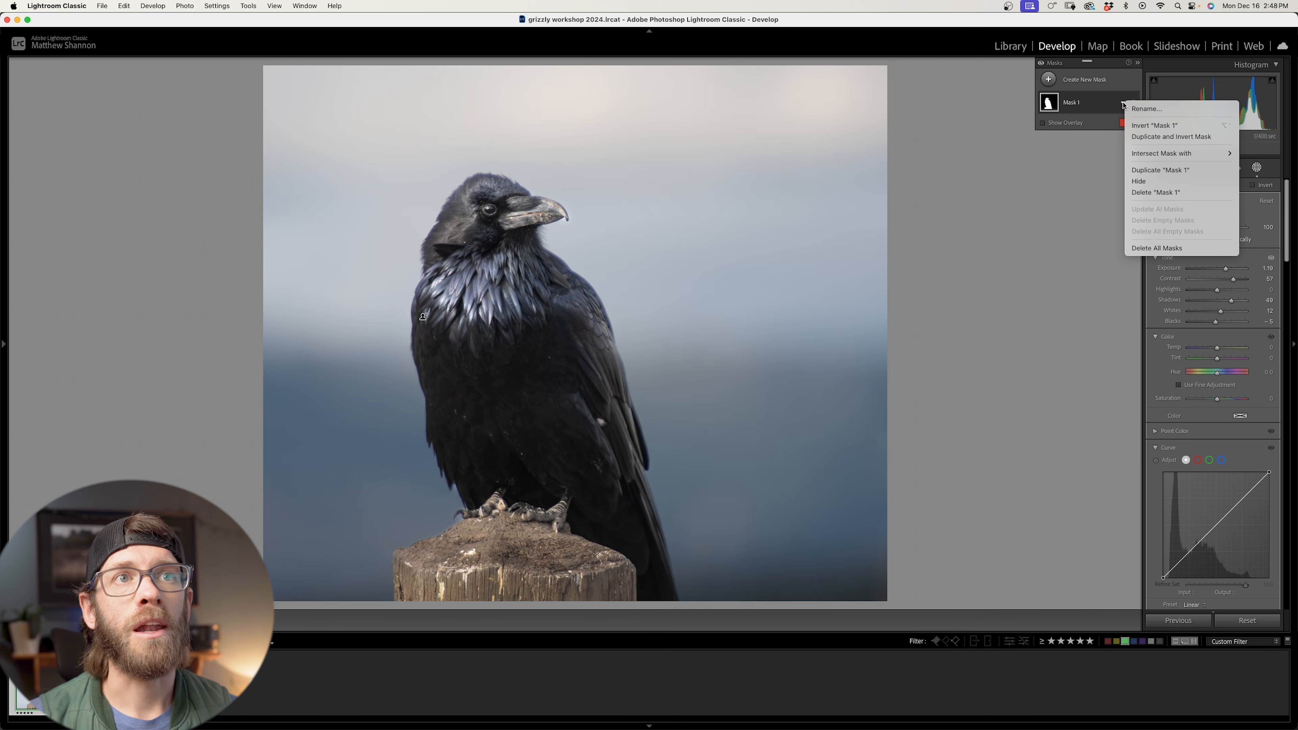
{"action": "left_click", "coordinate": [1171, 138]}
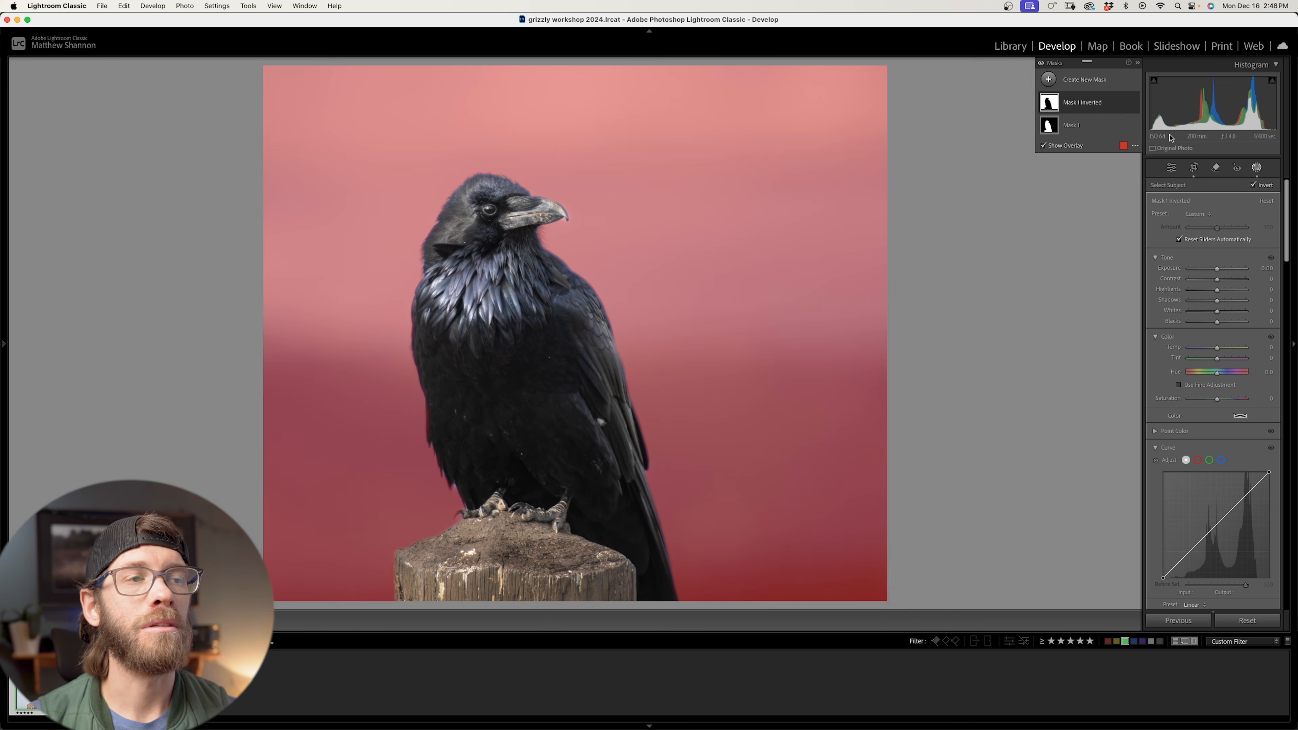
{"action": "mouse_move", "coordinate": [1218, 269]}
{"action": "left_mouse_down"}
{"action": "mouse_move", "coordinate": [1235, 304]}
{"action": "mouse_move", "coordinate": [1222, 313]}
{"action": "mouse_move", "coordinate": [1213, 292]}
{"action": "left_mouse_up"}
- Try Dehaze both ways on the background mask, settle on -43, set Exposure to 0.83 and Shadows to 47, and slightly raise Contrast
{"action": "scroll", "coordinate": [1213, 307], "scroll_direction": "down", "scroll_amount": 5}
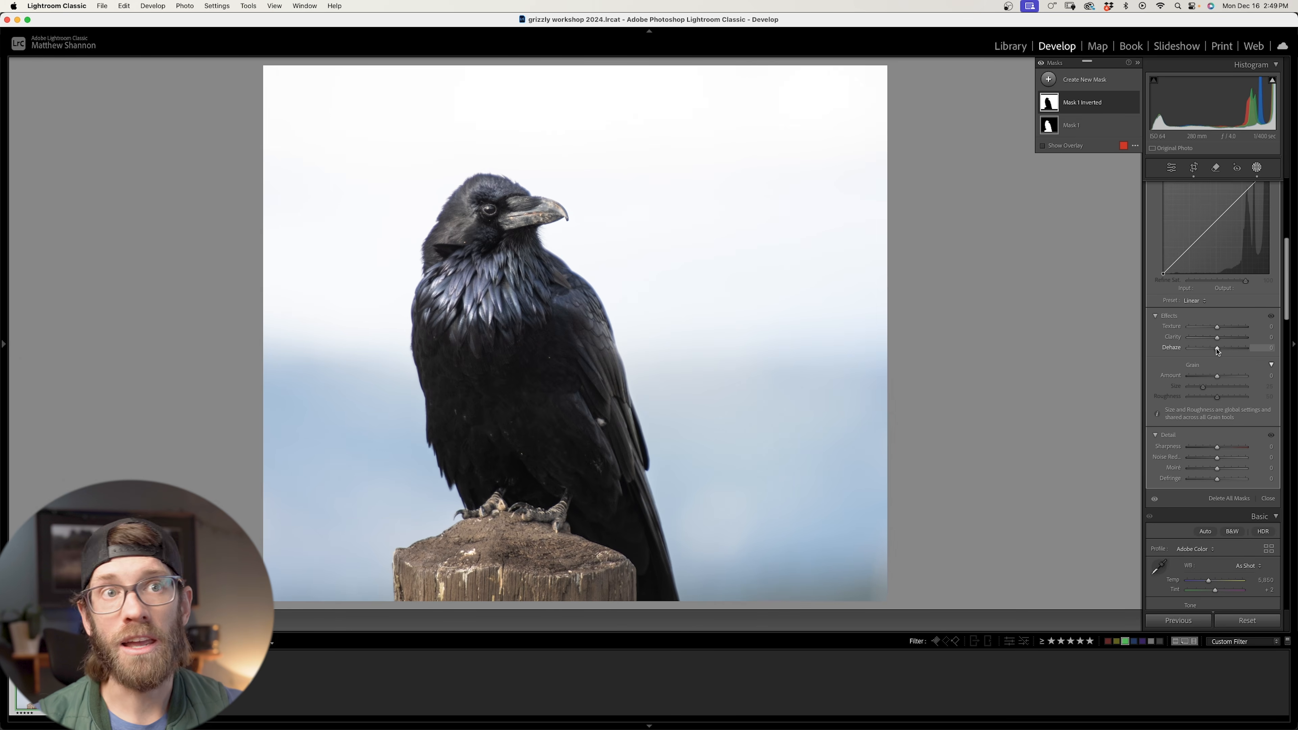
{"action": "left_click_drag", "start_coordinate": [1217, 348], "coordinate": [1239, 350]}
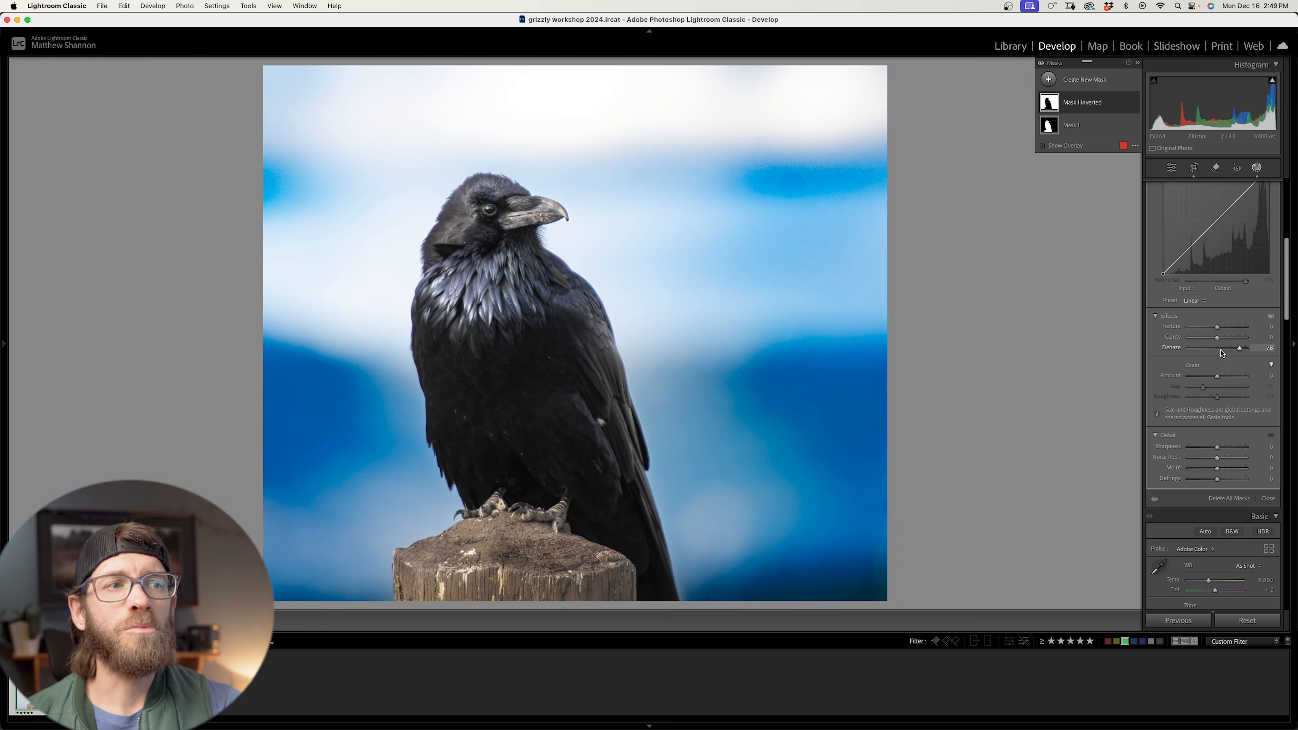
{"action": "left_click_drag", "start_coordinate": [1222, 353], "coordinate": [1204, 352]}
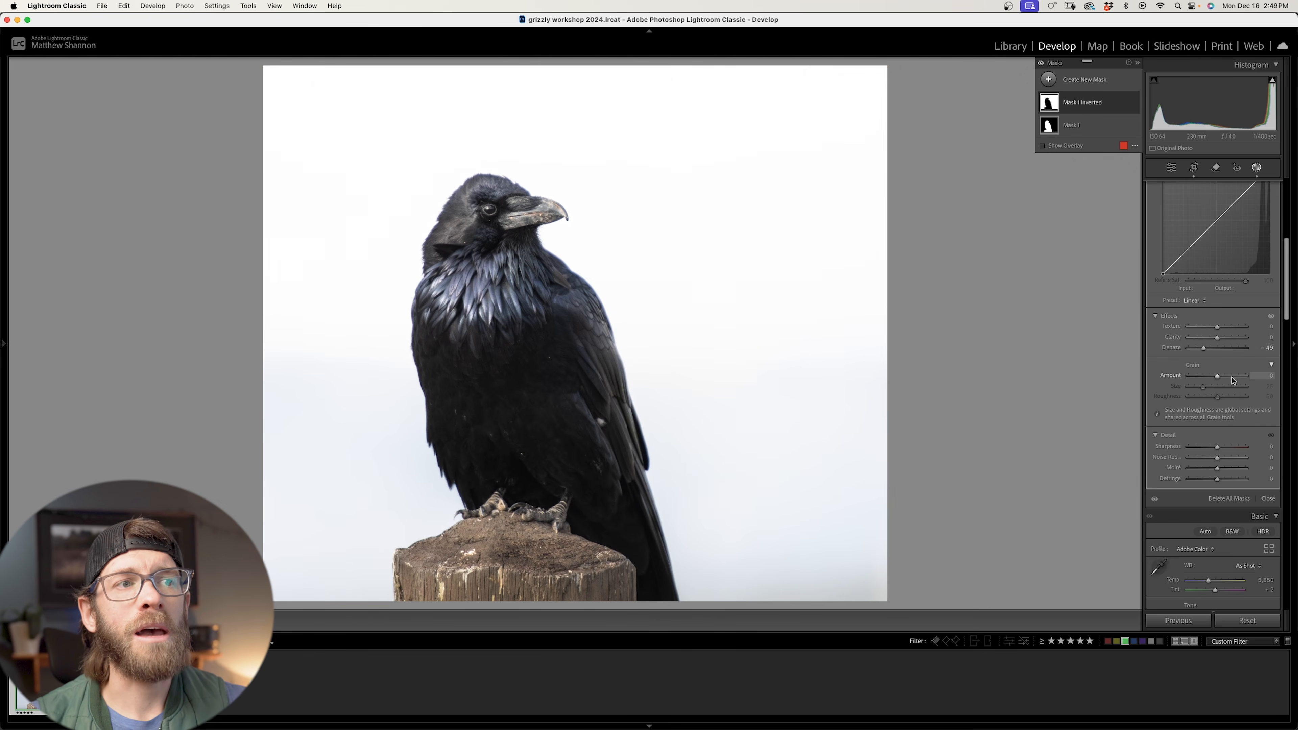
{"action": "scroll", "coordinate": [1241, 321], "scroll_direction": "up", "scroll_amount": 5}
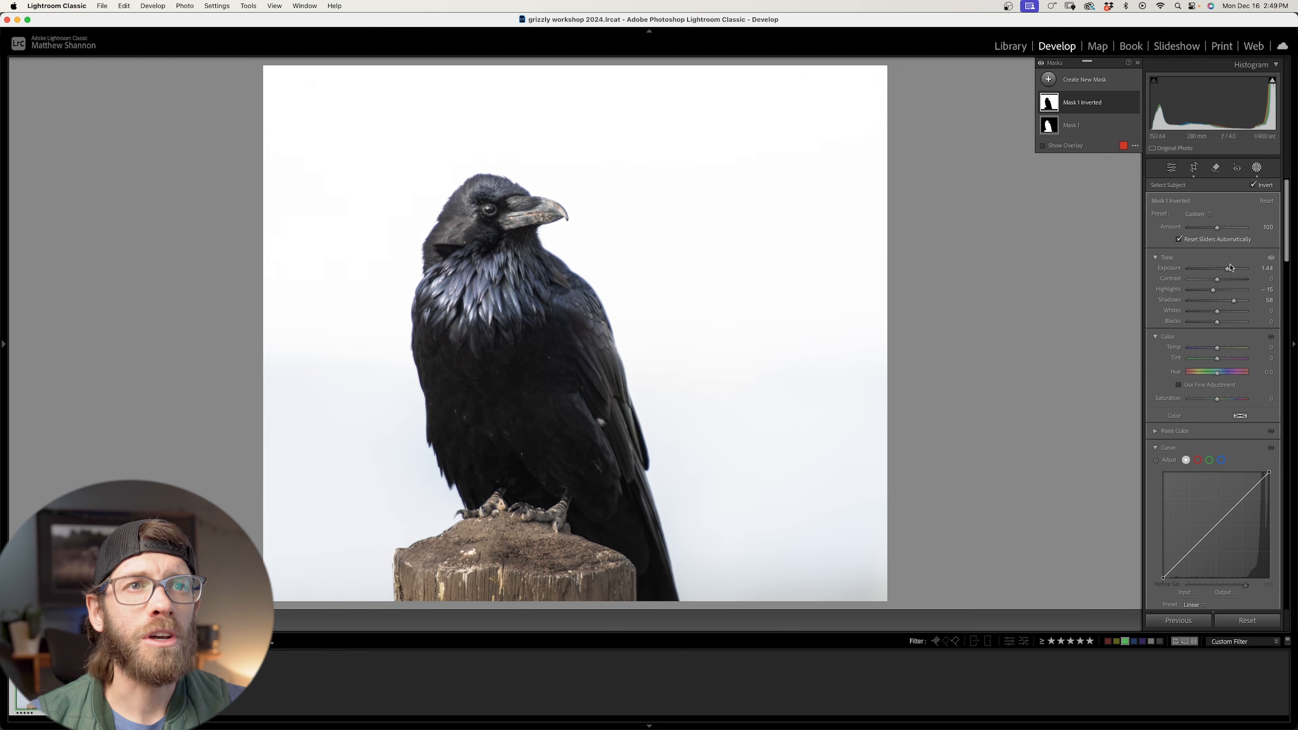
{"action": "mouse_move", "coordinate": [1227, 270]}
{"action": "left_mouse_down"}
{"action": "mouse_move", "coordinate": [1231, 301]}
{"action": "mouse_move", "coordinate": [1222, 283]}
{"action": "left_mouse_up"}
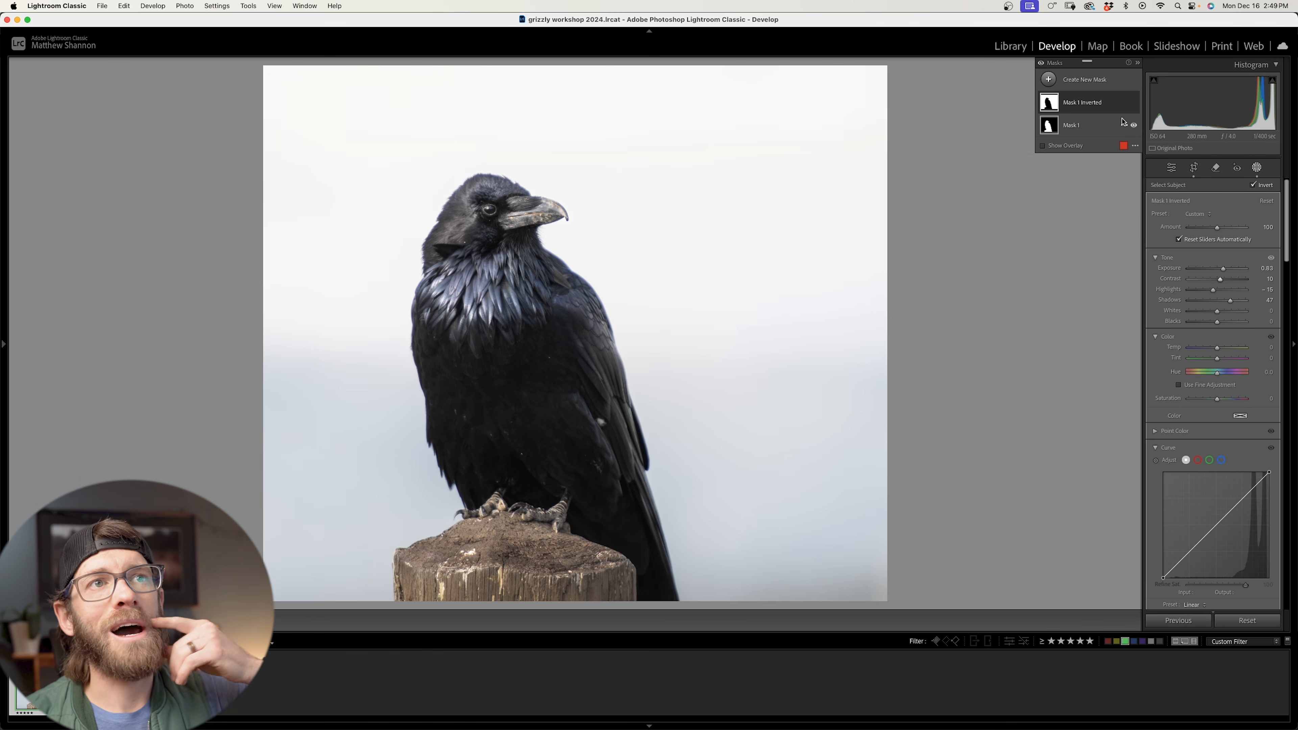
- Add a brush mask with Exposure 0.35 and Shadows 28, and paint over the background around the raven and its lower body
{"action": "left_click", "coordinate": [1061, 86]}
{"action": "left_click", "coordinate": [1104, 179]}
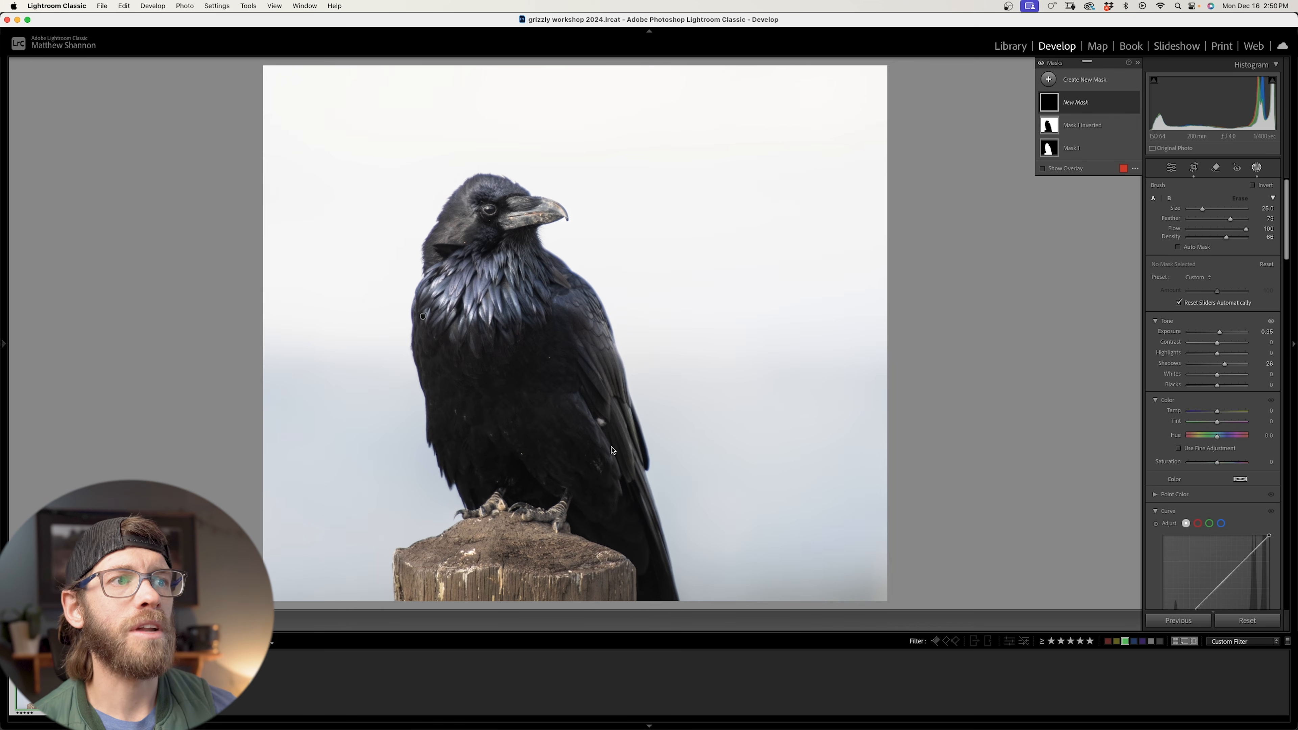
{"action": "scroll", "coordinate": [675, 424], "scroll_direction": "down", "scroll_amount": 3}
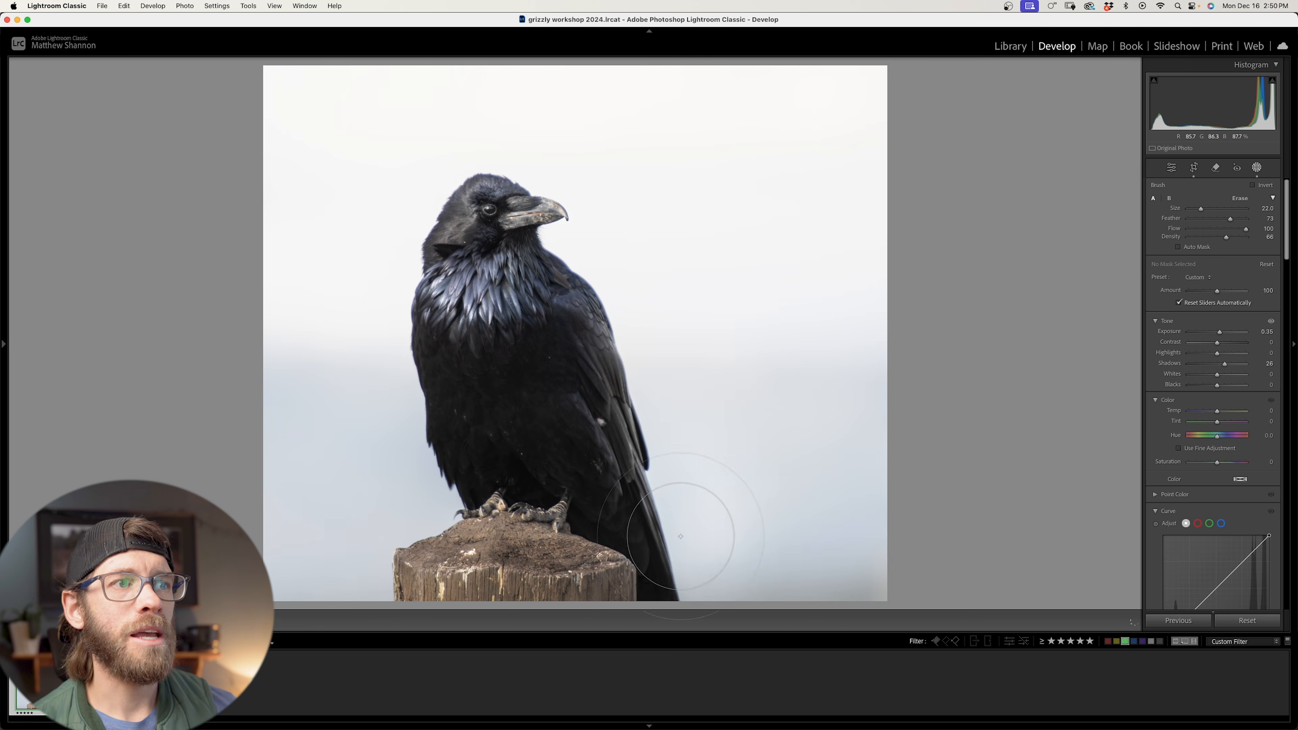
{"action": "mouse_move", "coordinate": [711, 262]}
{"action": "left_mouse_down"}
{"action": "mouse_move", "coordinate": [485, 144]}
{"action": "mouse_move", "coordinate": [375, 245]}
{"action": "mouse_move", "coordinate": [354, 283]}
{"action": "mouse_move", "coordinate": [388, 421]}
{"action": "mouse_move", "coordinate": [354, 545]}
{"action": "mouse_move", "coordinate": [506, 603]}
{"action": "mouse_move", "coordinate": [333, 544]}
{"action": "mouse_move", "coordinate": [389, 460]}
{"action": "mouse_move", "coordinate": [371, 299]}
{"action": "mouse_move", "coordinate": [400, 295]}
{"action": "mouse_move", "coordinate": [343, 302]}
{"action": "mouse_move", "coordinate": [383, 235]}
{"action": "mouse_move", "coordinate": [285, 234]}
{"action": "mouse_move", "coordinate": [211, 281]}
{"action": "left_mouse_up"}
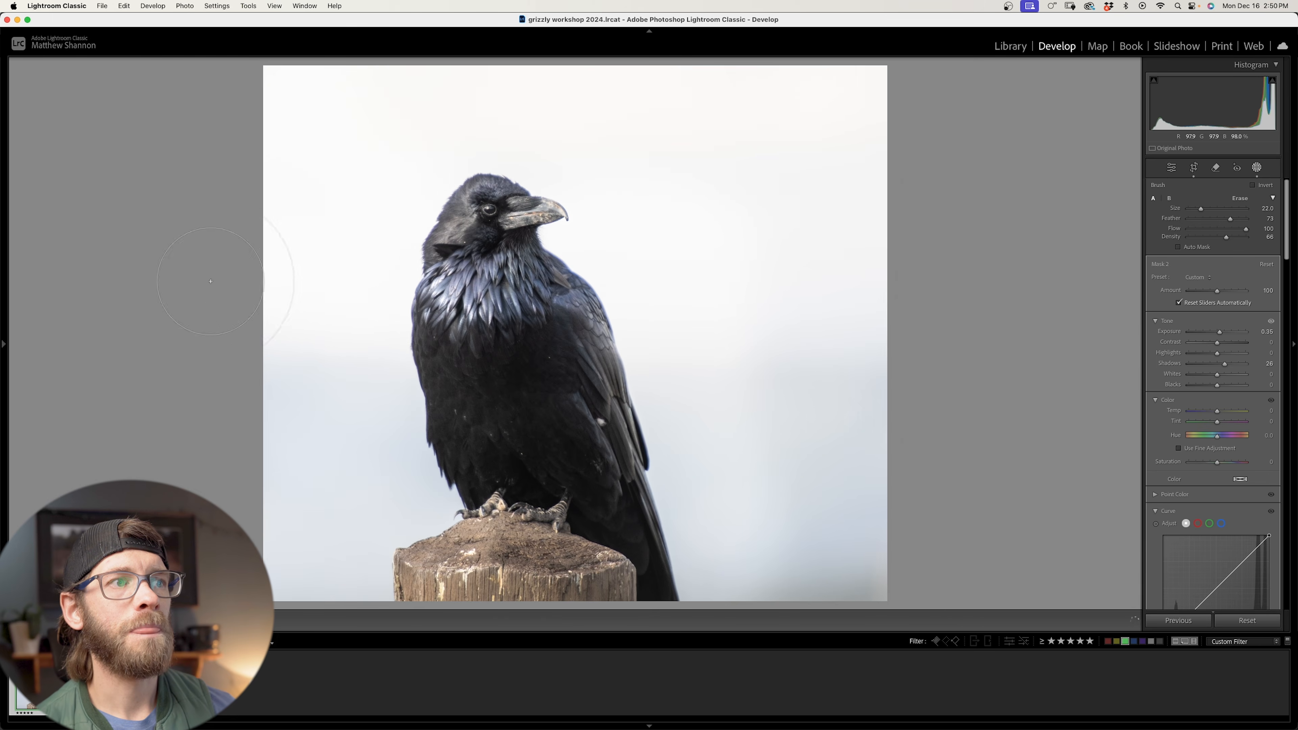
{"action": "left_click_drag", "start_coordinate": [509, 443], "coordinate": [544, 492]}
{"action": "mouse_move", "coordinate": [556, 436]}
{"action": "left_mouse_down"}
{"action": "mouse_move", "coordinate": [523, 388]}
{"action": "mouse_move", "coordinate": [361, 464]}
{"action": "left_mouse_up"}
{"action": "mouse_move", "coordinate": [301, 290]}
{"action": "left_mouse_down"}
{"action": "mouse_move", "coordinate": [354, 482]}
{"action": "mouse_move", "coordinate": [360, 373]}
{"action": "left_mouse_up"}
{"action": "mouse_move", "coordinate": [365, 372]}
{"action": "left_mouse_down"}
{"action": "mouse_move", "coordinate": [382, 363]}
{"action": "mouse_move", "coordinate": [289, 174]}
{"action": "mouse_move", "coordinate": [280, 275]}
{"action": "left_mouse_up"}
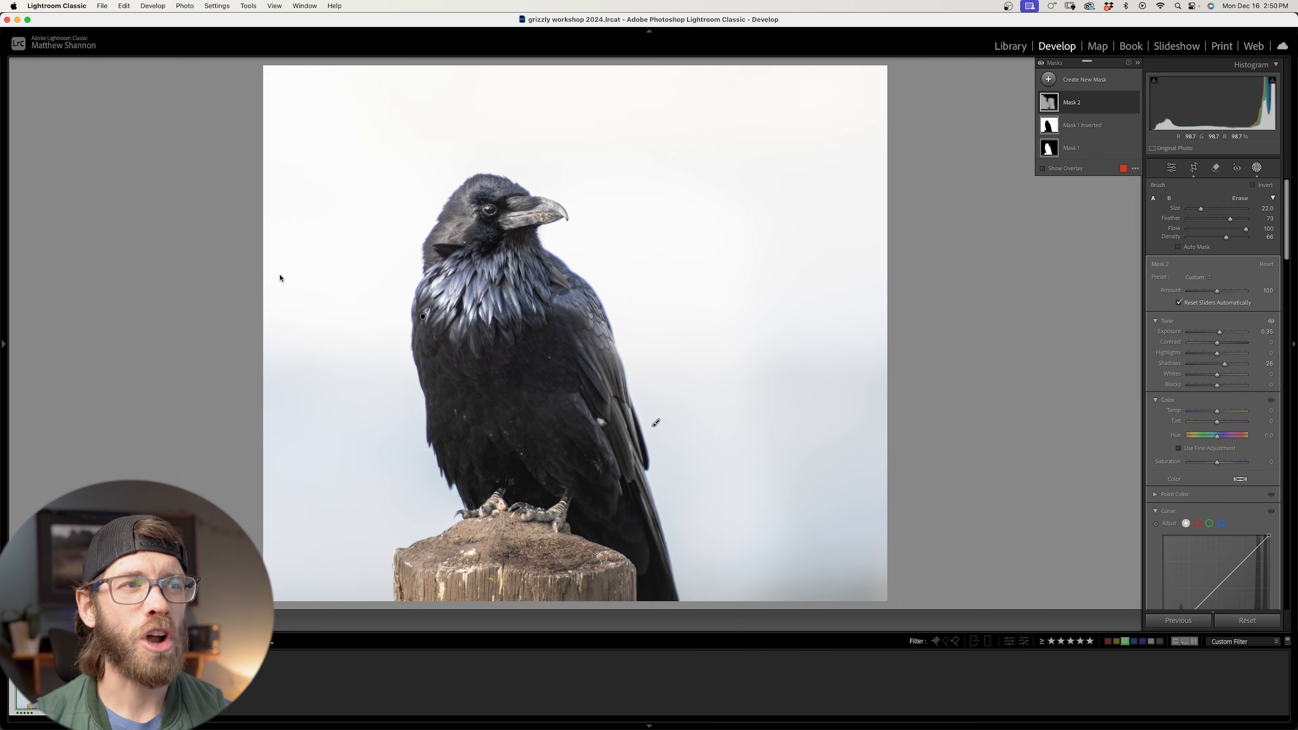
{"action": "mouse_move", "coordinate": [754, 507]}
{"action": "left_mouse_down"}
{"action": "mouse_move", "coordinate": [748, 565]}
{"action": "mouse_move", "coordinate": [947, 550]}
{"action": "left_mouse_up"}
- Create another brush mask with lowered Dehaze and Shadows set to 37
{"action": "left_click", "coordinate": [1079, 79]}
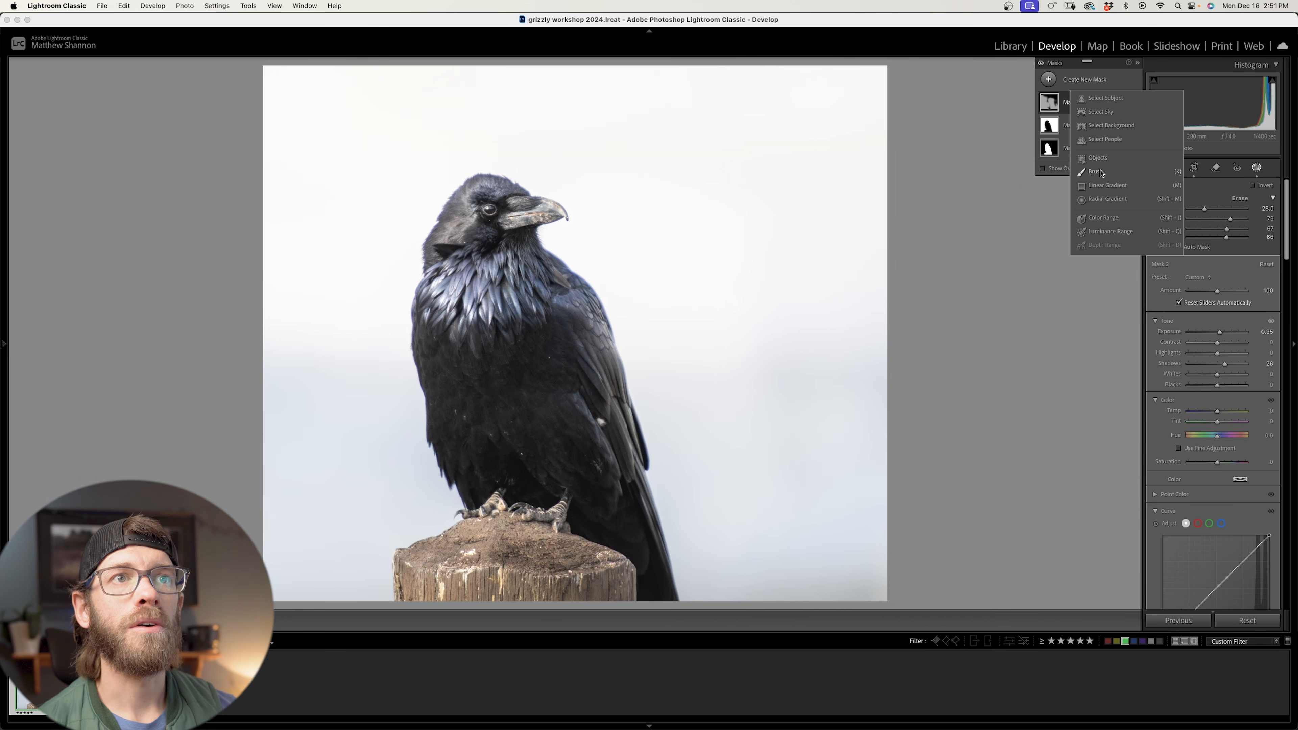
{"action": "left_click", "coordinate": [1098, 172]}
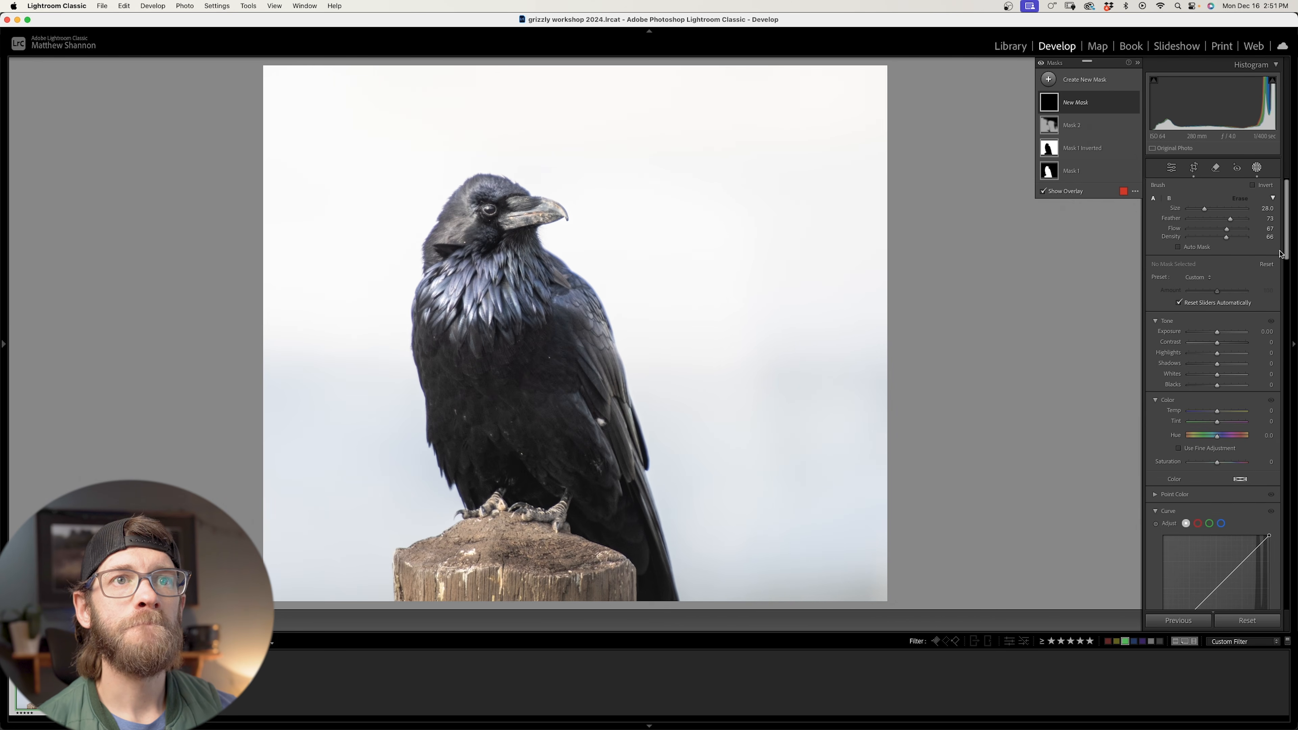
{"action": "scroll", "coordinate": [1237, 333], "scroll_direction": "down", "scroll_amount": 10}
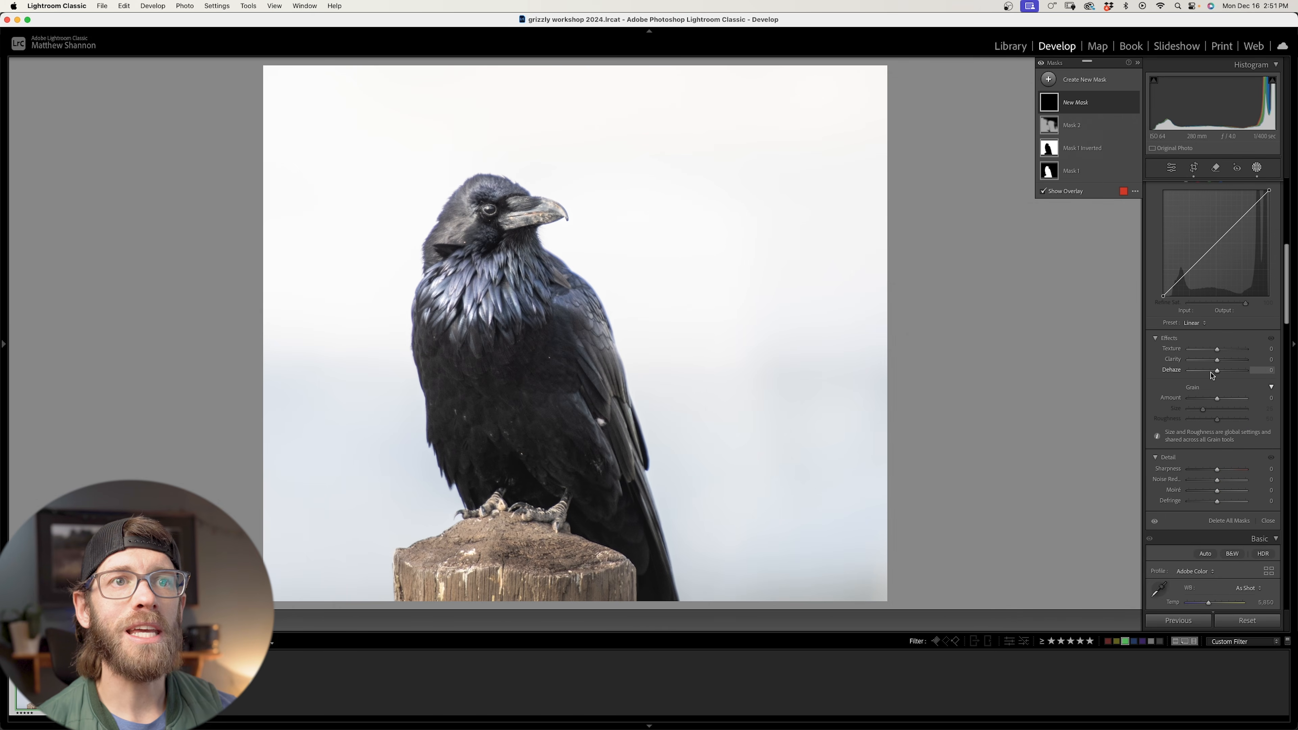
{"action": "left_click_drag", "start_coordinate": [1206, 376], "coordinate": [1203, 374]}
{"action": "mouse_move", "coordinate": [1287, 321]}
{"action": "left_mouse_down"}
{"action": "mouse_move", "coordinate": [1287, 270]}
{"action": "mouse_move", "coordinate": [1229, 292]}
{"action": "left_mouse_up"}
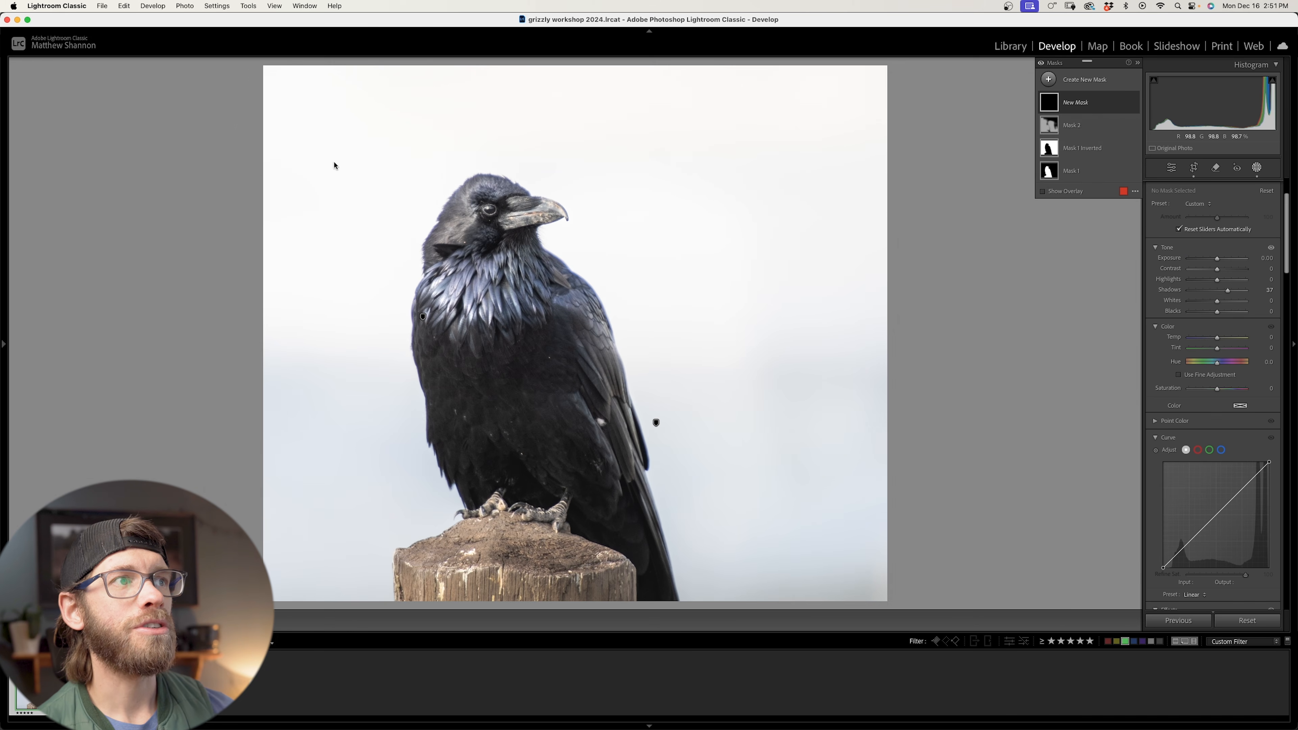
- Paint the haze brush over the background and the raven's edges and feet, and erase a spot on its chest
{"action": "mouse_move", "coordinate": [320, 152]}
{"action": "left_mouse_down"}
{"action": "mouse_move", "coordinate": [327, 174]}
{"action": "mouse_move", "coordinate": [363, 183]}
{"action": "mouse_move", "coordinate": [357, 258]}
{"action": "mouse_move", "coordinate": [354, 116]}
{"action": "mouse_move", "coordinate": [271, 192]}
{"action": "mouse_move", "coordinate": [270, 125]}
{"action": "left_mouse_up"}
{"action": "mouse_move", "coordinate": [521, 377]}
{"action": "left_mouse_down"}
{"action": "mouse_move", "coordinate": [521, 232]}
{"action": "mouse_move", "coordinate": [580, 446]}
{"action": "mouse_move", "coordinate": [726, 424]}
{"action": "left_mouse_up"}
{"action": "mouse_move", "coordinate": [664, 328]}
{"action": "left_mouse_down"}
{"action": "mouse_move", "coordinate": [696, 256]}
{"action": "mouse_move", "coordinate": [715, 260]}
{"action": "left_mouse_up"}
{"action": "mouse_move", "coordinate": [450, 445]}
{"action": "left_mouse_down"}
{"action": "mouse_move", "coordinate": [295, 392]}
{"action": "mouse_move", "coordinate": [353, 491]}
{"action": "left_mouse_up"}
{"action": "mouse_move", "coordinate": [460, 511]}
{"action": "left_mouse_down"}
{"action": "mouse_move", "coordinate": [514, 521]}
{"action": "mouse_move", "coordinate": [506, 491]}
{"action": "left_mouse_up"}
{"action": "left_click", "coordinate": [495, 377], "text": "alt"}
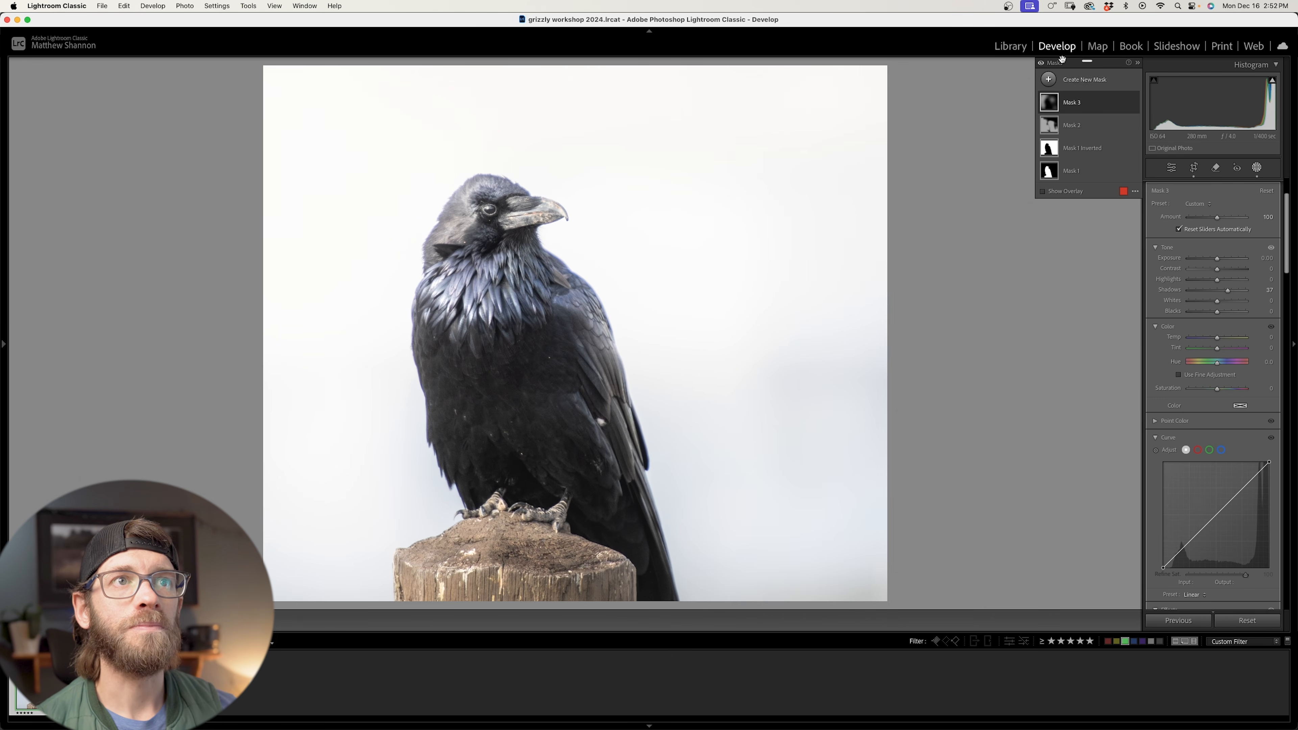
- Create a new brush mask with Contrast set to 63 and Blacks set to -30
{"action": "left_click", "coordinate": [1051, 80]}
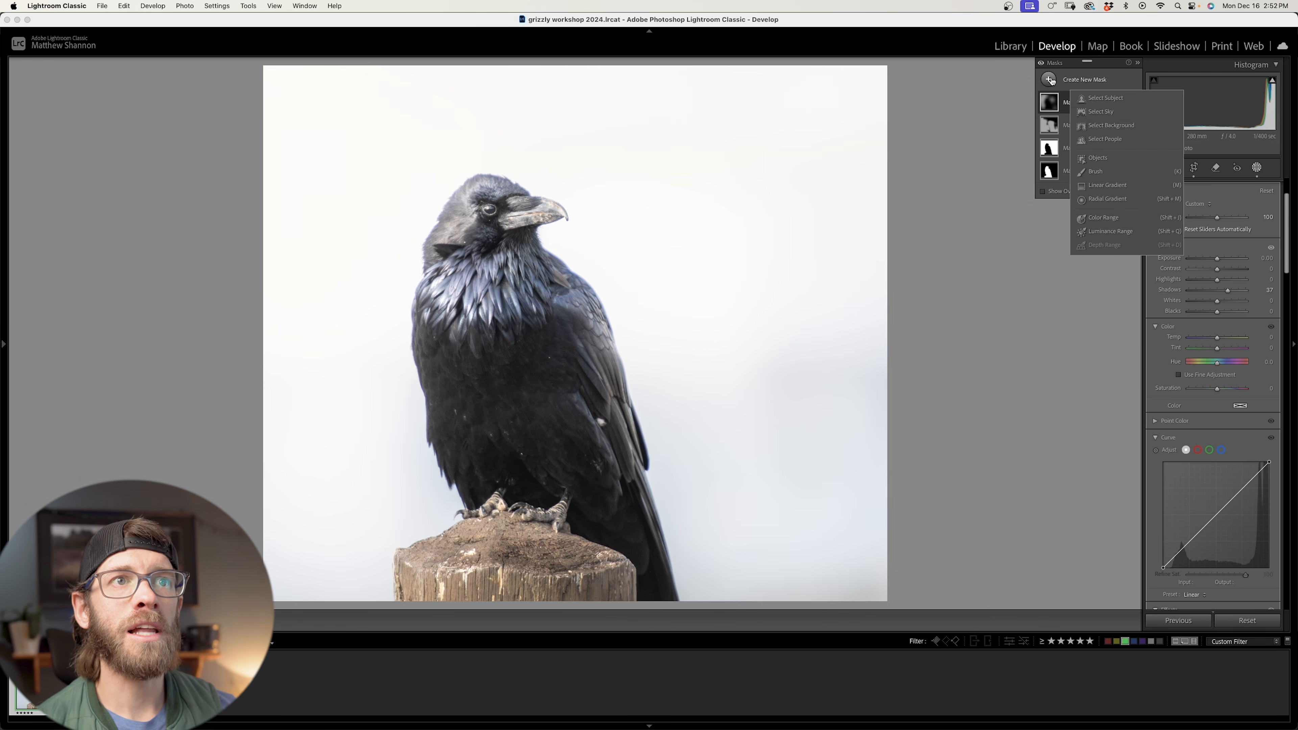
{"action": "left_click", "coordinate": [1097, 172]}
{"action": "left_click_drag", "start_coordinate": [1232, 268], "coordinate": [1208, 312]}
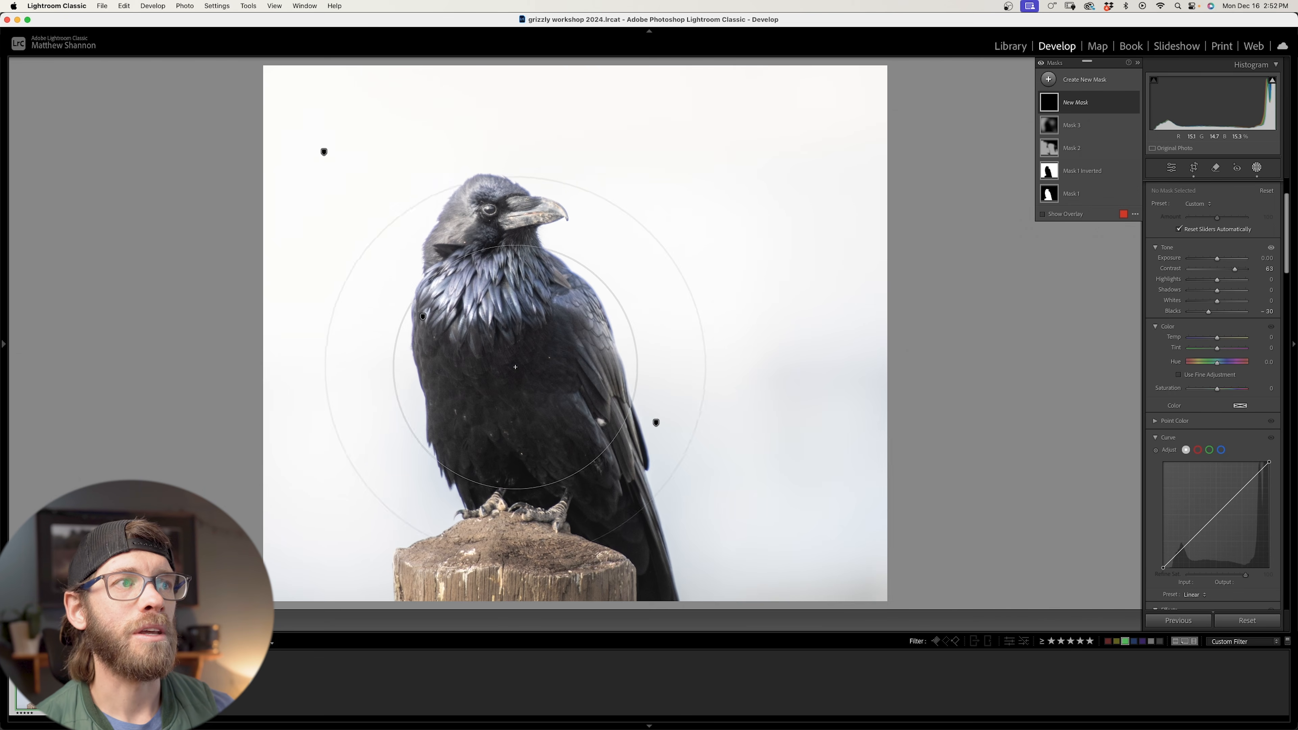
- Paint the contrast brush over the raven's head, chest, wing, tail and the post top, using a smaller brush after the first strokes
{"action": "left_click_drag", "start_coordinate": [472, 393], "coordinate": [542, 367]}
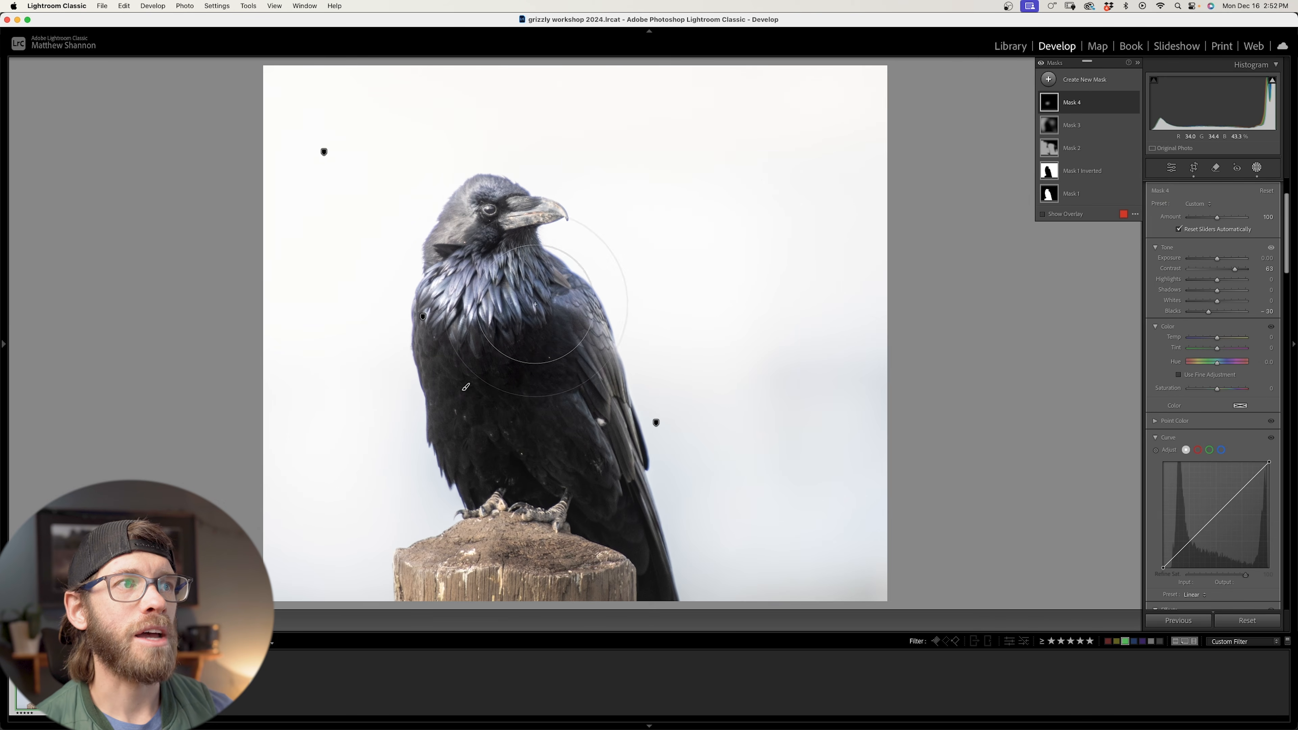
{"action": "scroll", "coordinate": [468, 237], "scroll_direction": "down", "scroll_amount": 5}
{"action": "left_click_drag", "start_coordinate": [462, 215], "coordinate": [468, 228]}
{"action": "mouse_move", "coordinate": [491, 221]}
{"action": "left_mouse_down"}
{"action": "mouse_move", "coordinate": [524, 212]}
{"action": "mouse_move", "coordinate": [569, 306]}
{"action": "mouse_move", "coordinate": [617, 495]}
{"action": "left_mouse_up"}
{"action": "mouse_move", "coordinate": [488, 512]}
{"action": "left_mouse_down"}
{"action": "mouse_move", "coordinate": [480, 537]}
{"action": "mouse_move", "coordinate": [612, 584]}
{"action": "mouse_move", "coordinate": [623, 543]}
{"action": "left_mouse_up"}
{"action": "left_click_drag", "start_coordinate": [535, 476], "coordinate": [446, 341]}
{"action": "left_click_drag", "start_coordinate": [545, 280], "coordinate": [675, 588]}
{"action": "mouse_move", "coordinate": [439, 255]}
{"action": "left_mouse_down"}
{"action": "mouse_move", "coordinate": [603, 391]}
{"action": "mouse_move", "coordinate": [603, 419]}
{"action": "left_mouse_up"}
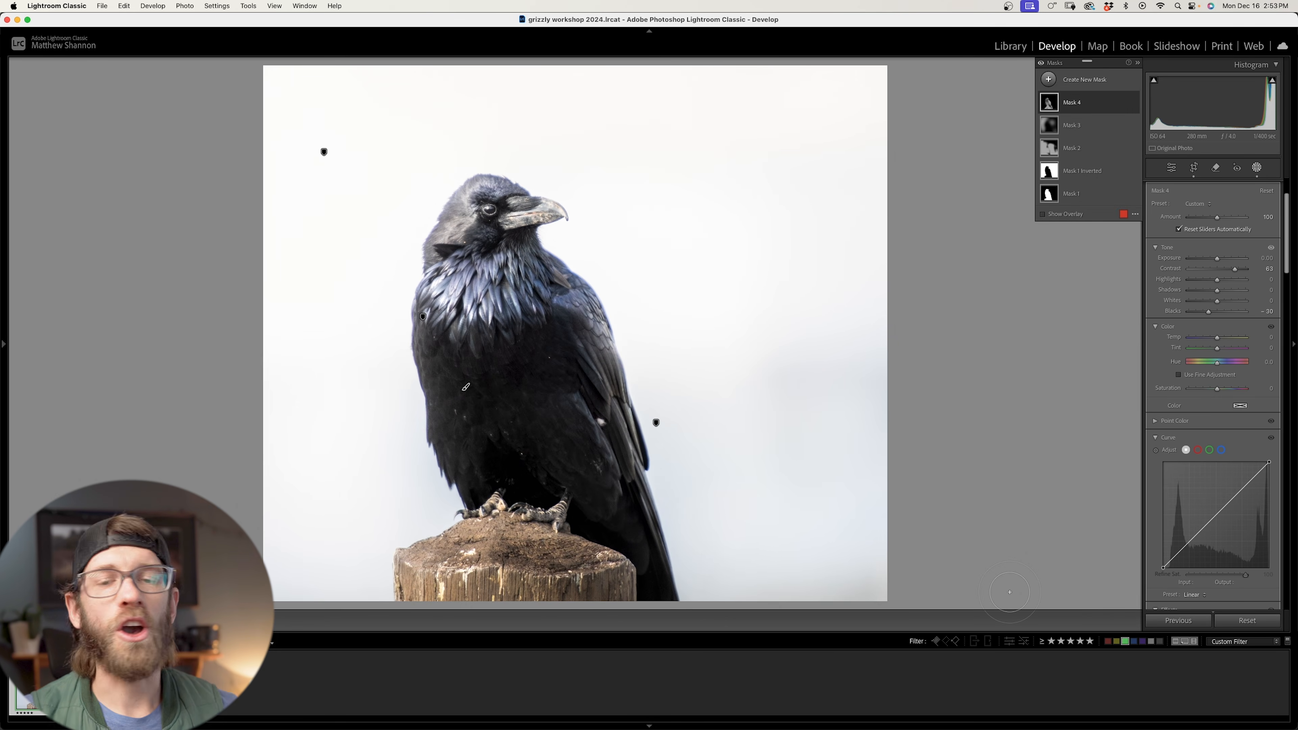